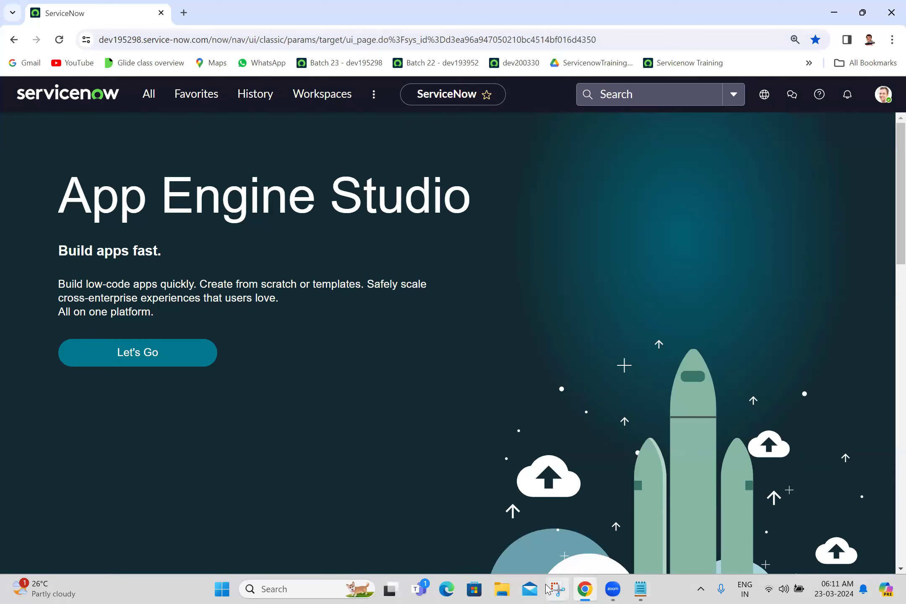
click(557, 589)
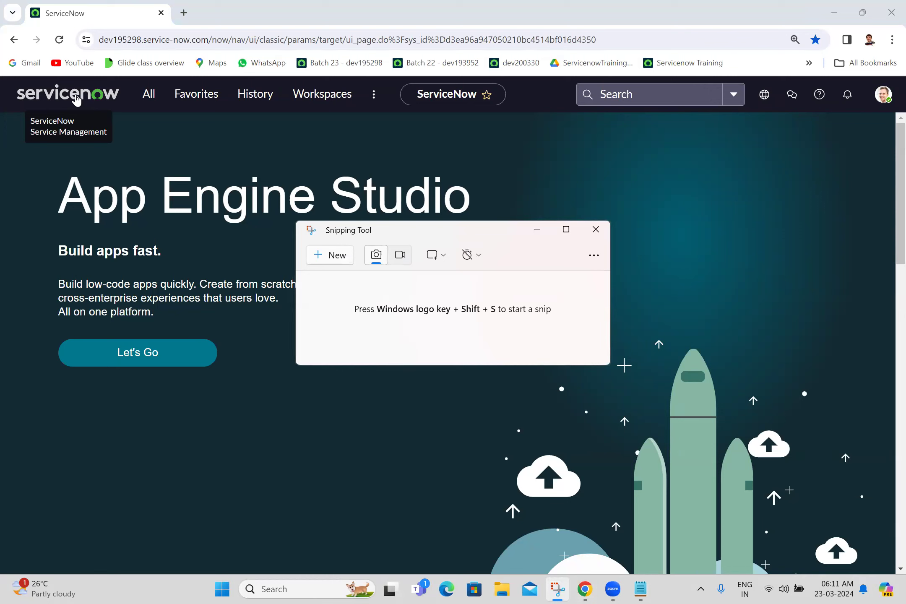
double_click(117, 32)
click(77, 214)
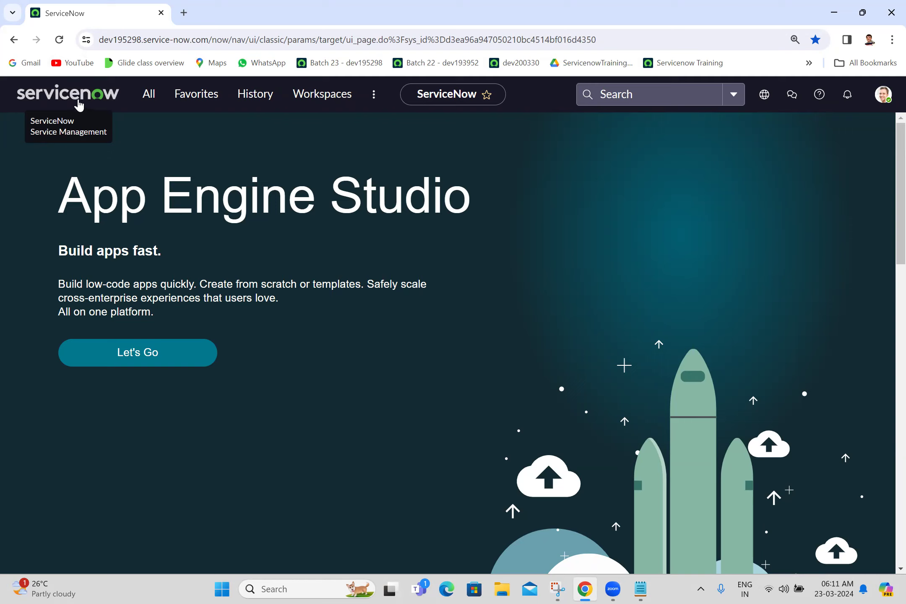
Step: Filter the full application navigator for "incident" and add the Incident module's Create New entry to favorites at the default top level
click(150, 105)
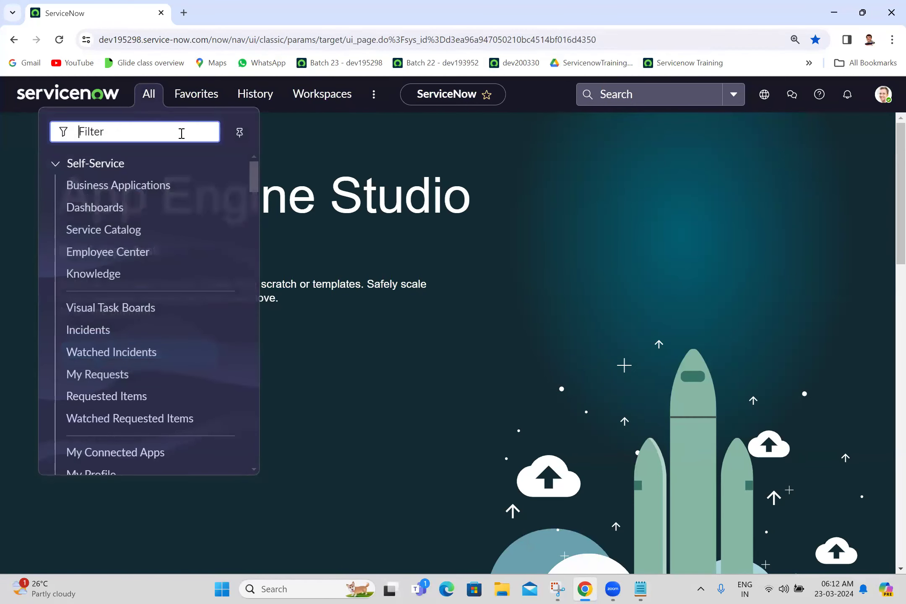
click(210, 96)
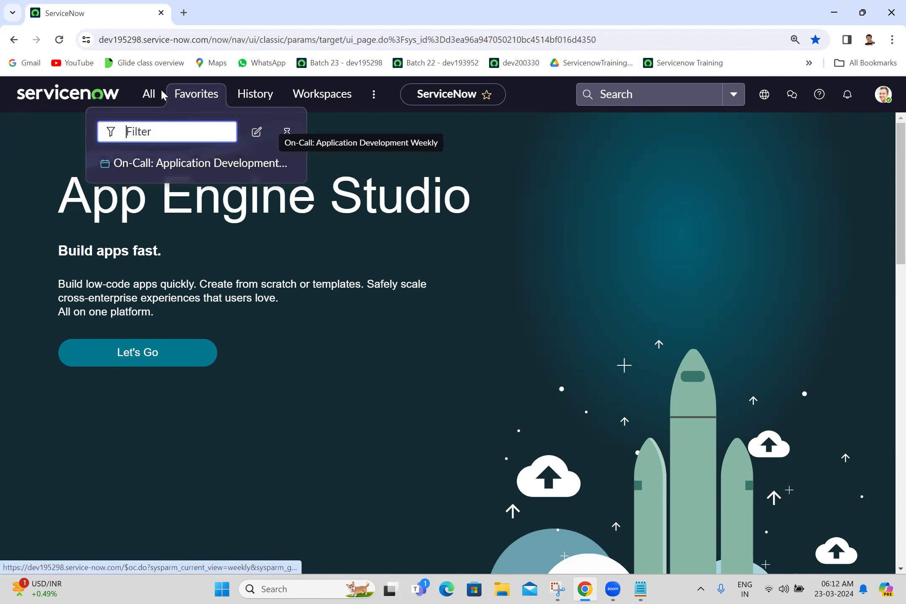
click(147, 94)
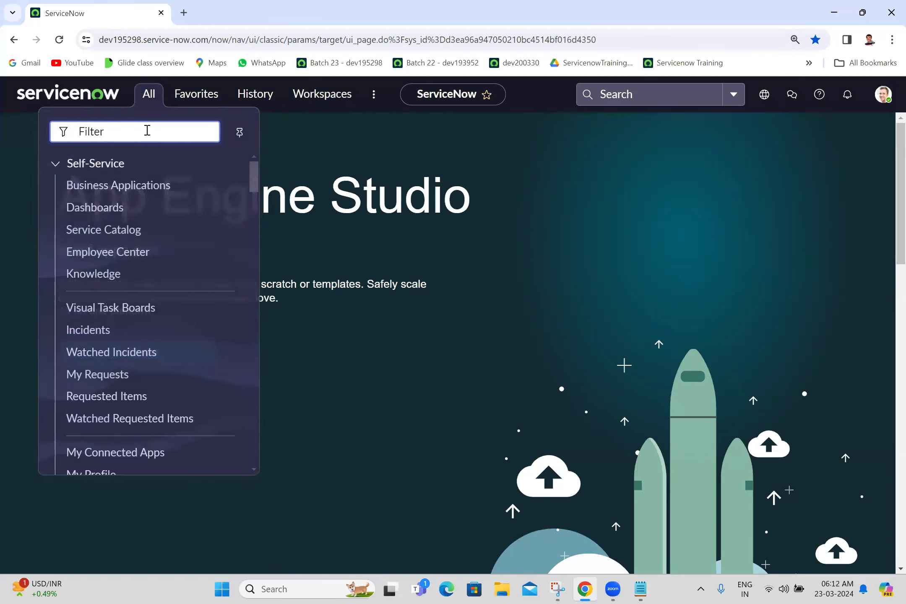
text(incident)
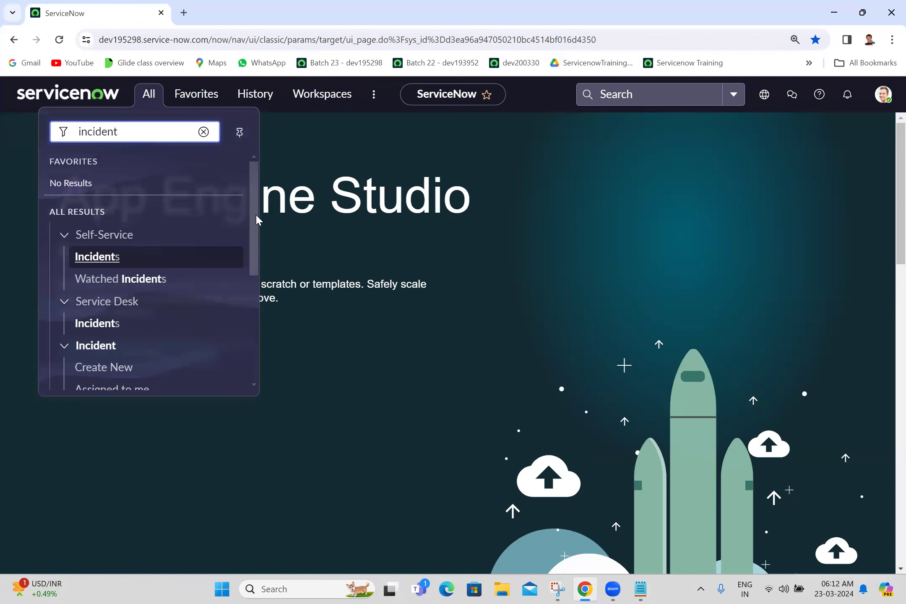
drag(255, 213, 262, 263)
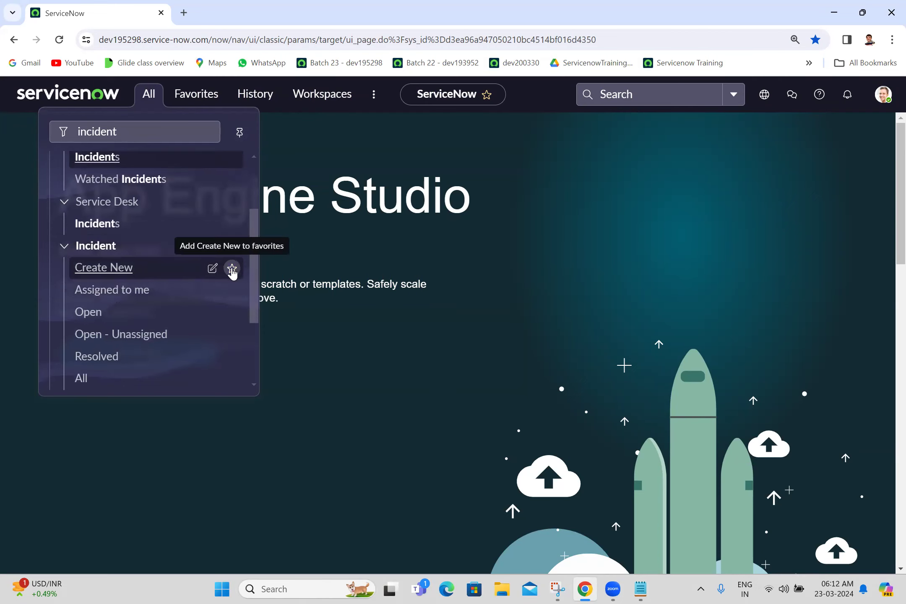
click(232, 269)
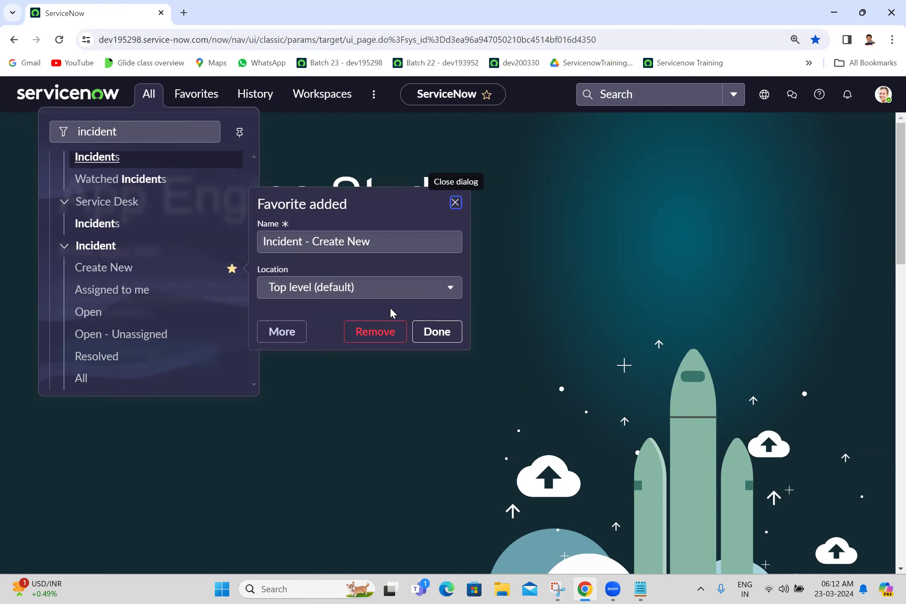
click(426, 334)
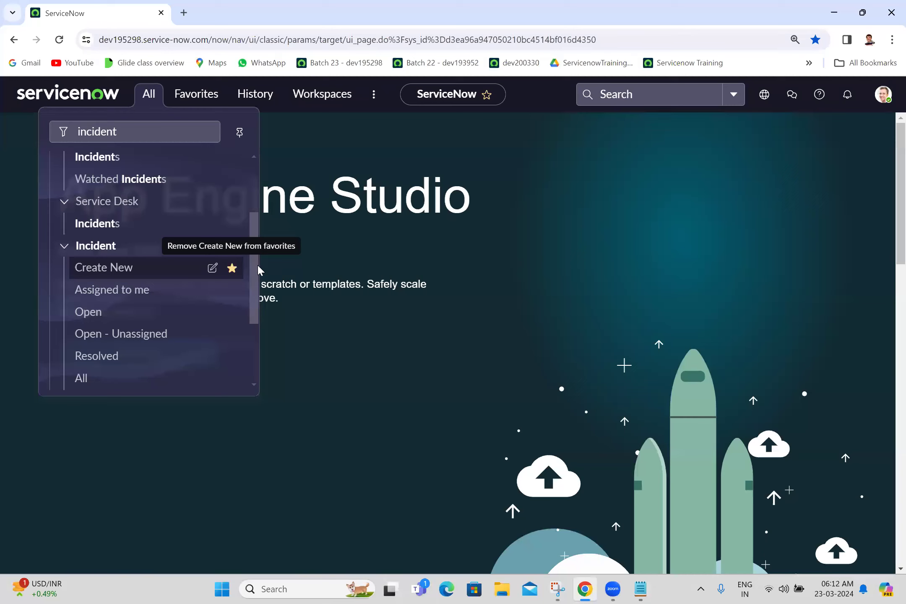
Step: Add the Incident module's All entry to favorites at the default top level
scroll(257, 262, down, 3)
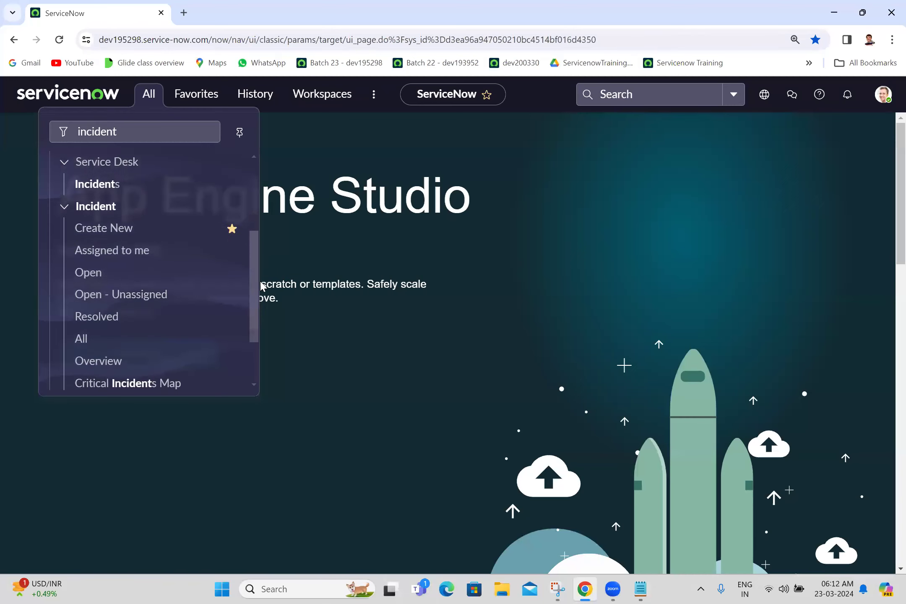
mouse_move(150, 317)
click(236, 310)
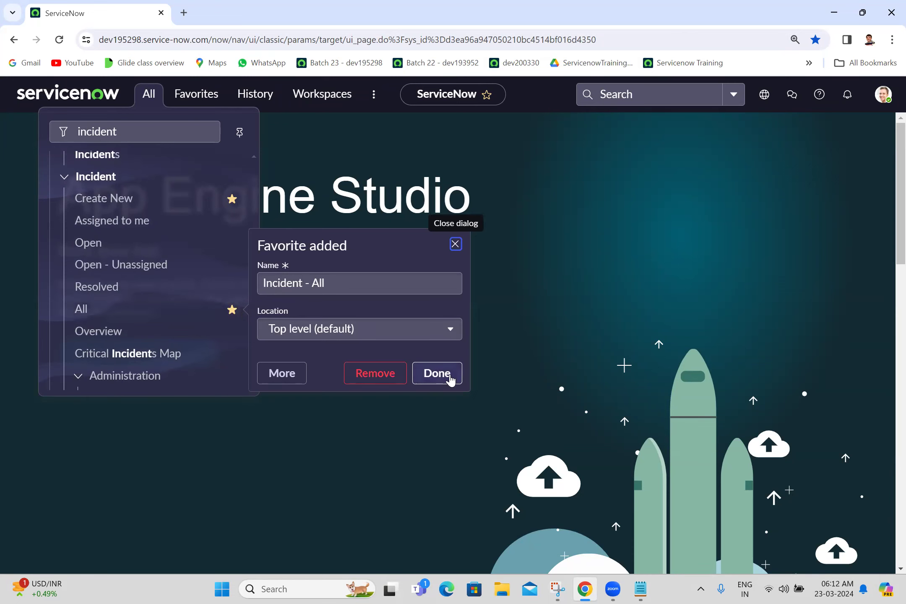
click(449, 378)
click(449, 378)
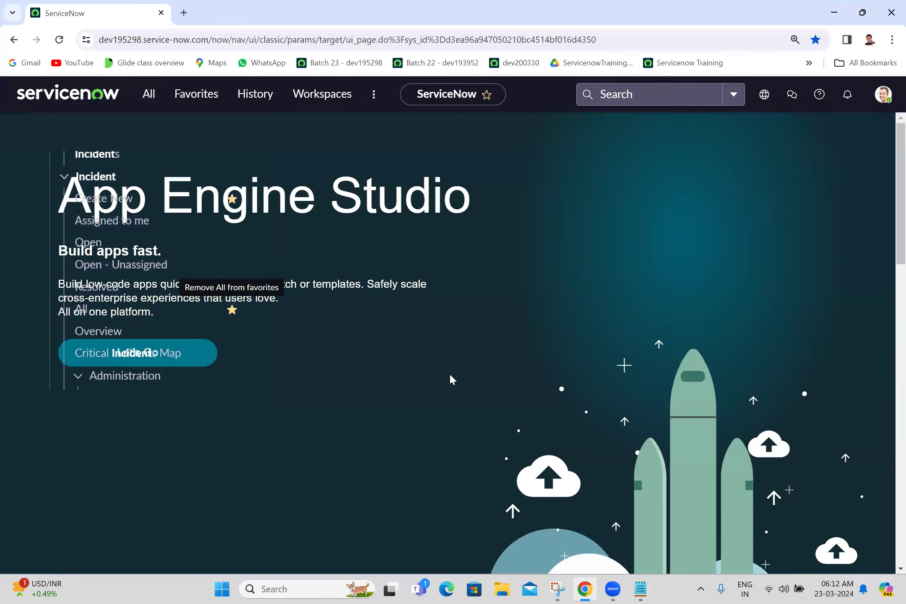
Step: Open the Incident - Create New favorite in a separate browser tab and switch to it
click(150, 97)
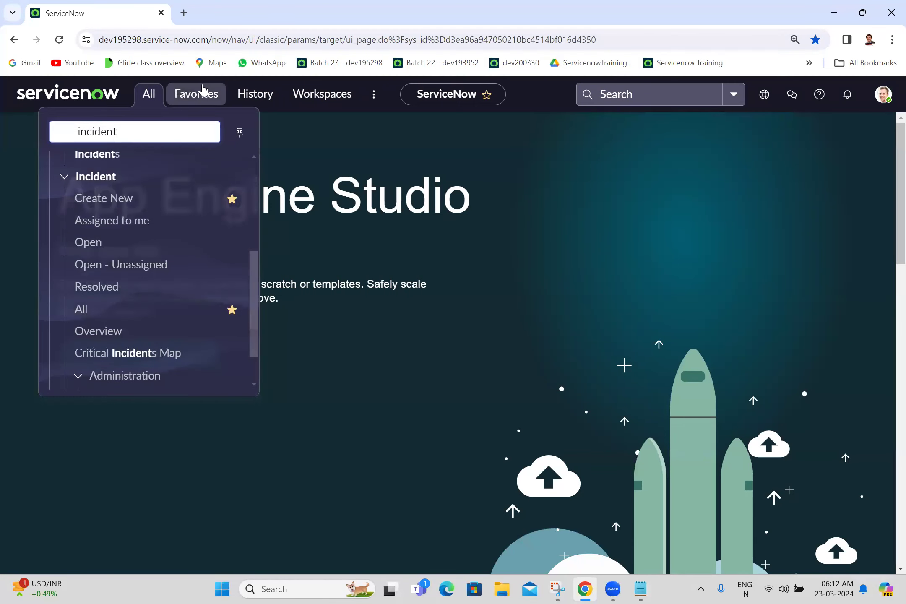
click(203, 90)
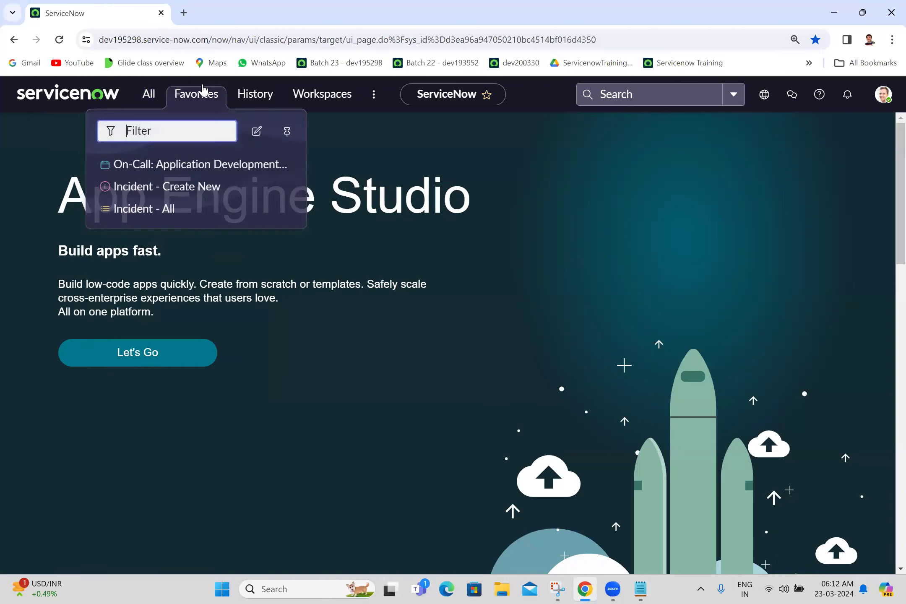
middle_click(206, 186)
click(218, 6)
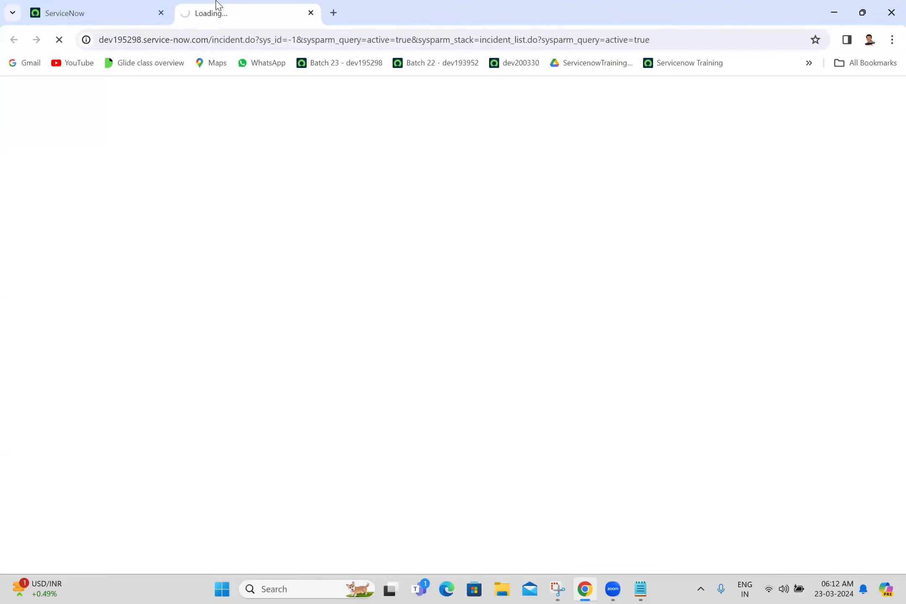
Step: Return to the home page and open the Incident - All favorite in another browser tab
click(109, 6)
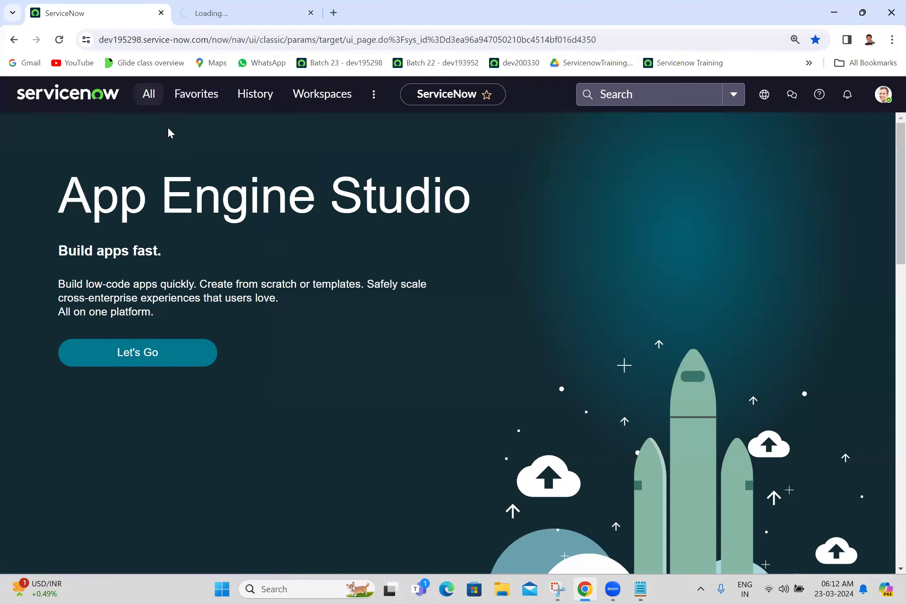
click(143, 98)
click(186, 95)
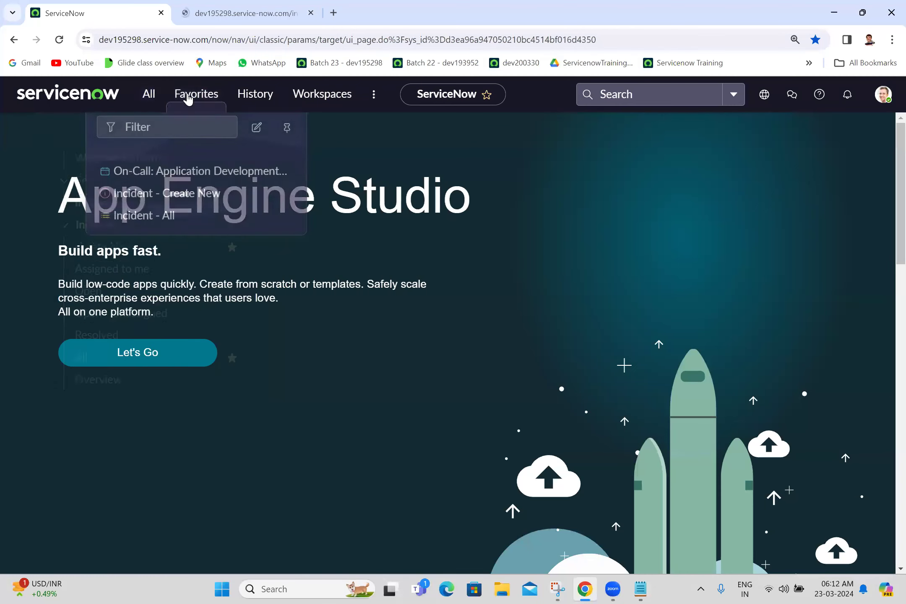
middle_click(162, 215)
click(376, 6)
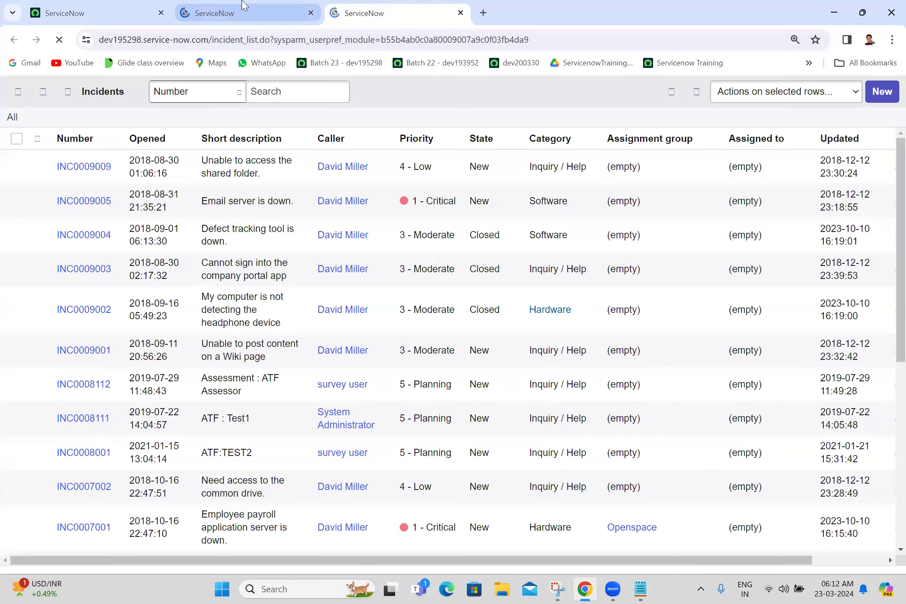
Step: View the new incident form, and close both the form and incident list browser tabs
click(245, 7)
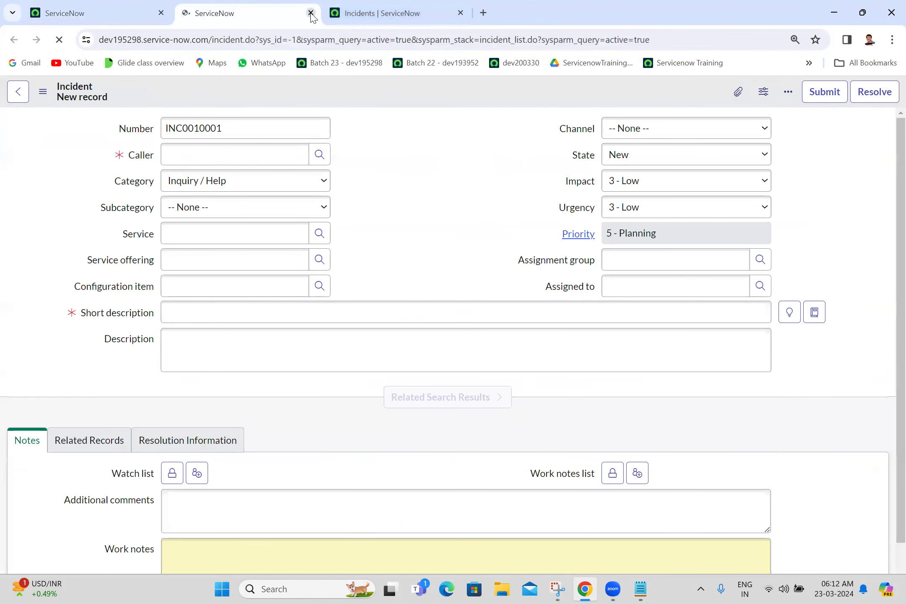
click(310, 14)
click(310, 14)
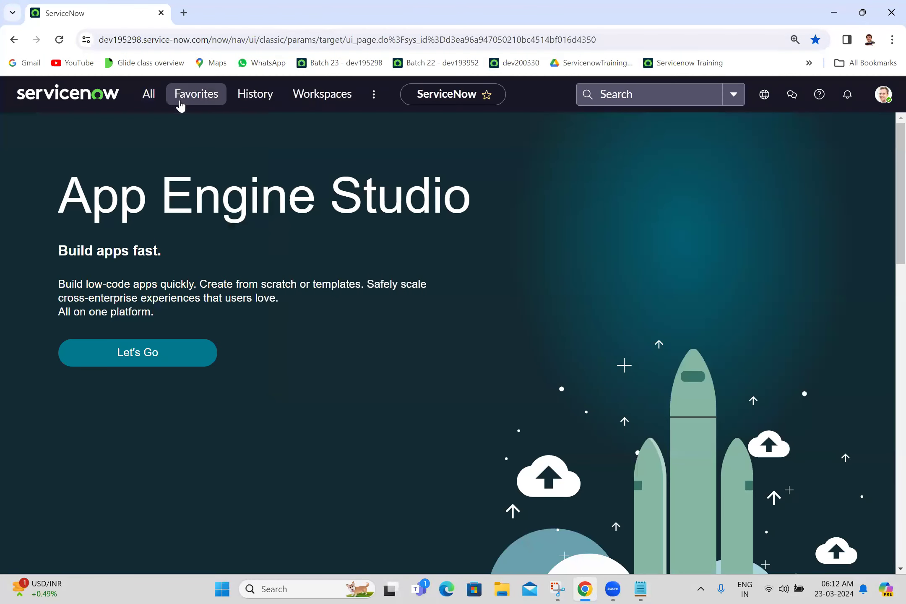
Step: Review the recently visited pages in the history and the list of available workspaces
click(248, 100)
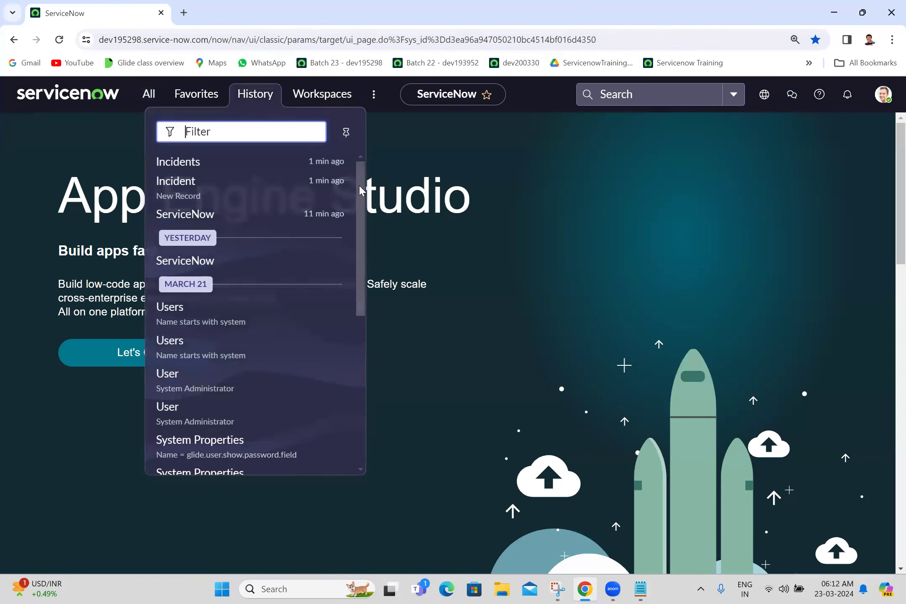
drag(359, 187, 209, 160)
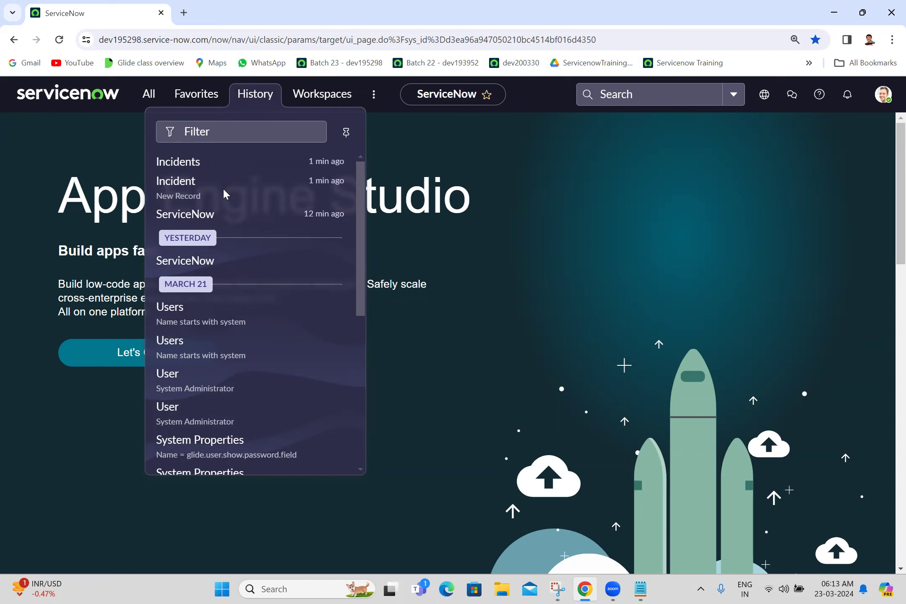
click(403, 157)
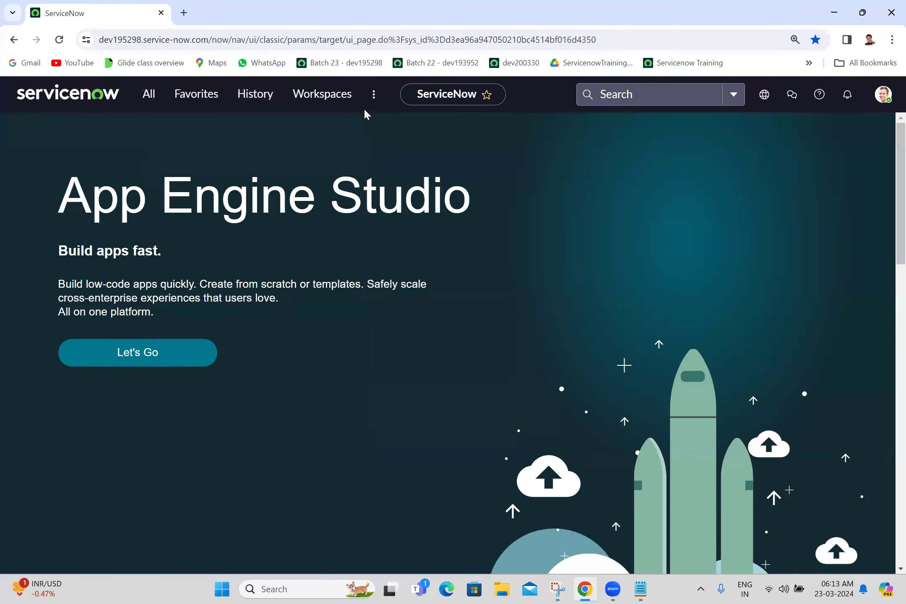
click(338, 103)
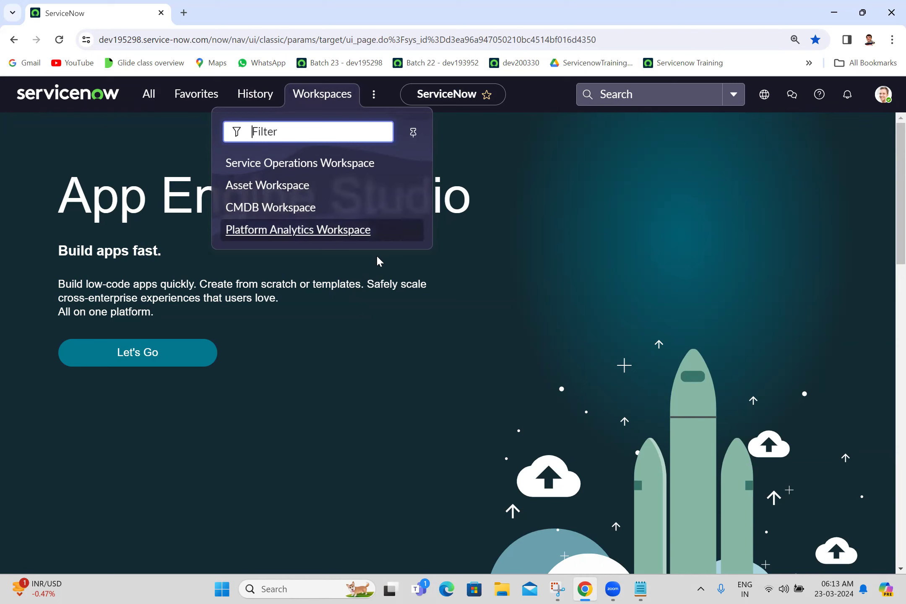
click(517, 208)
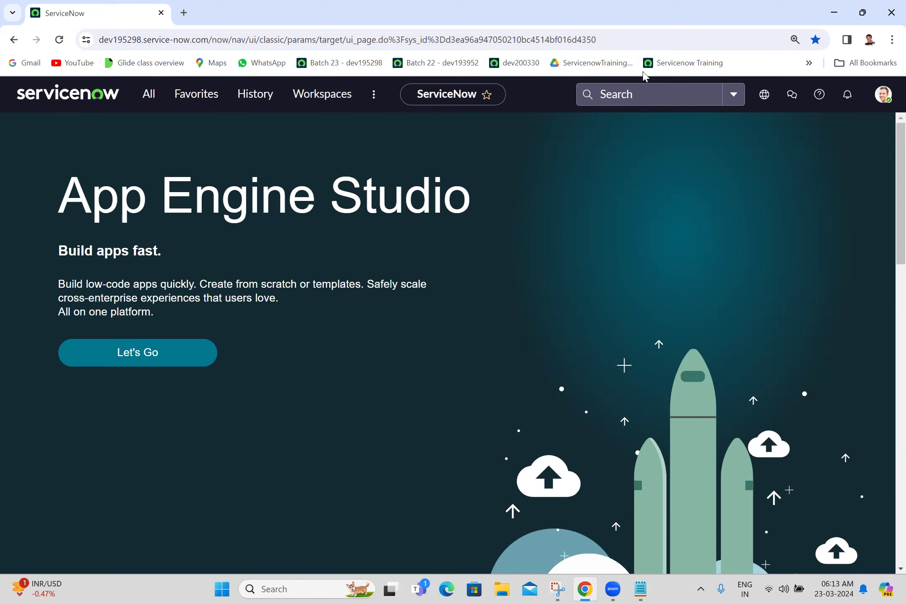
Step: Search globally for "wifi", view the full results, and return to the home page
click(641, 97)
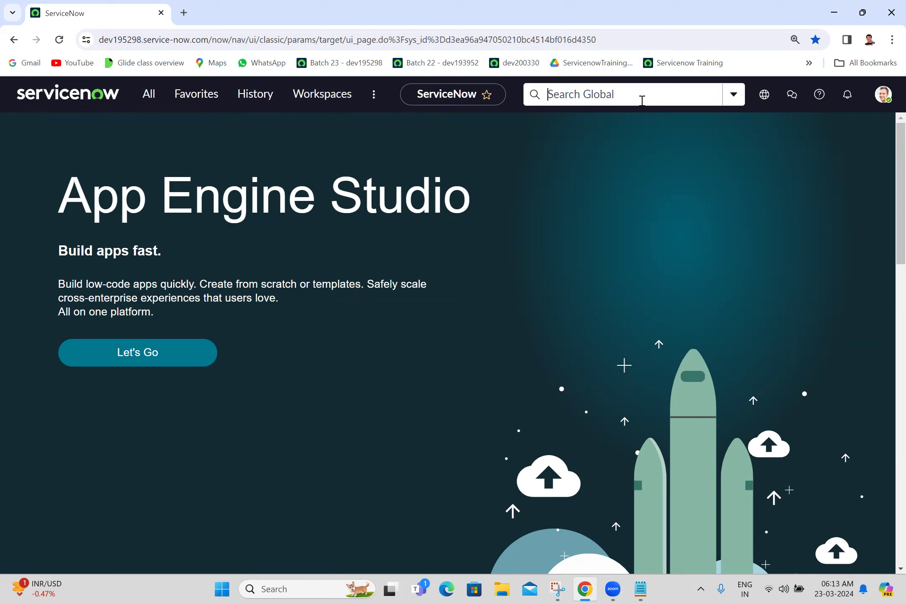
text(wifi)
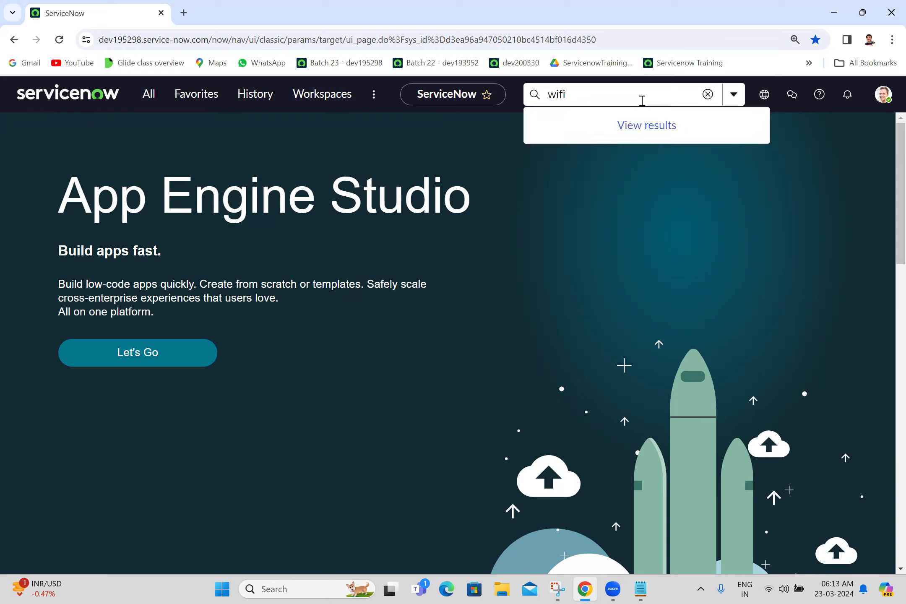
click(665, 125)
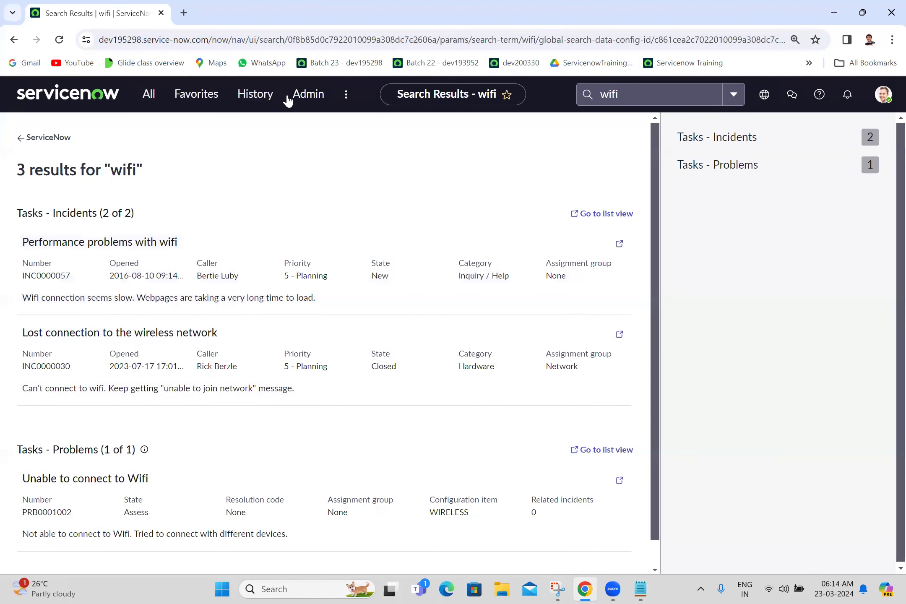
click(24, 140)
Step: Check which search contexts the global search offers and keep Global selected
click(628, 96)
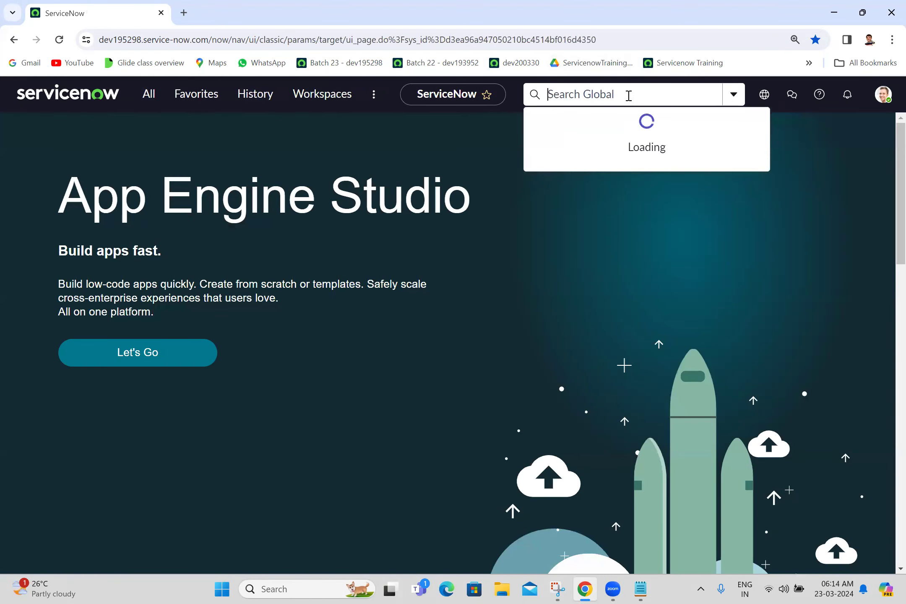
click(734, 96)
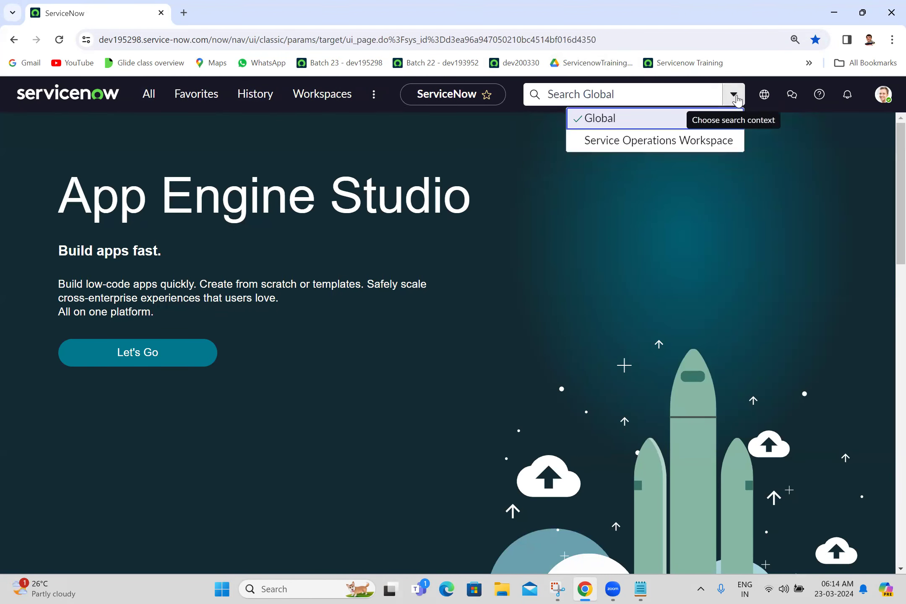
click(735, 97)
click(735, 96)
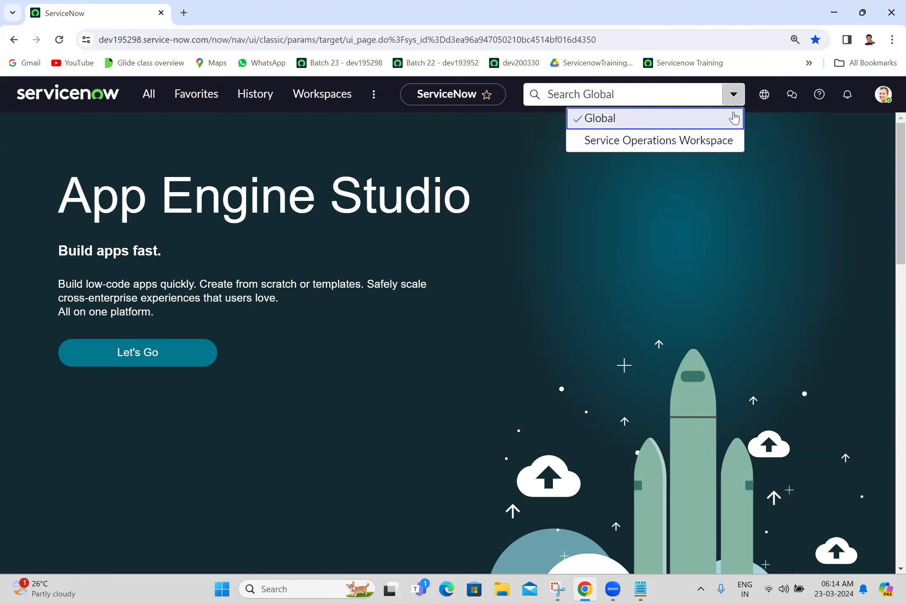
click(734, 117)
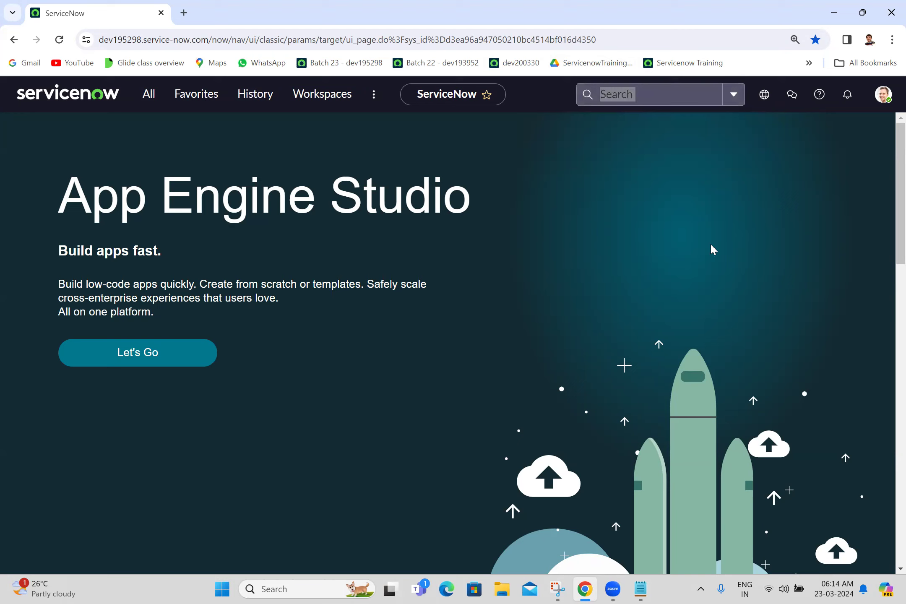
Step: Open the application scope picker and browse the list of available scopes
click(764, 95)
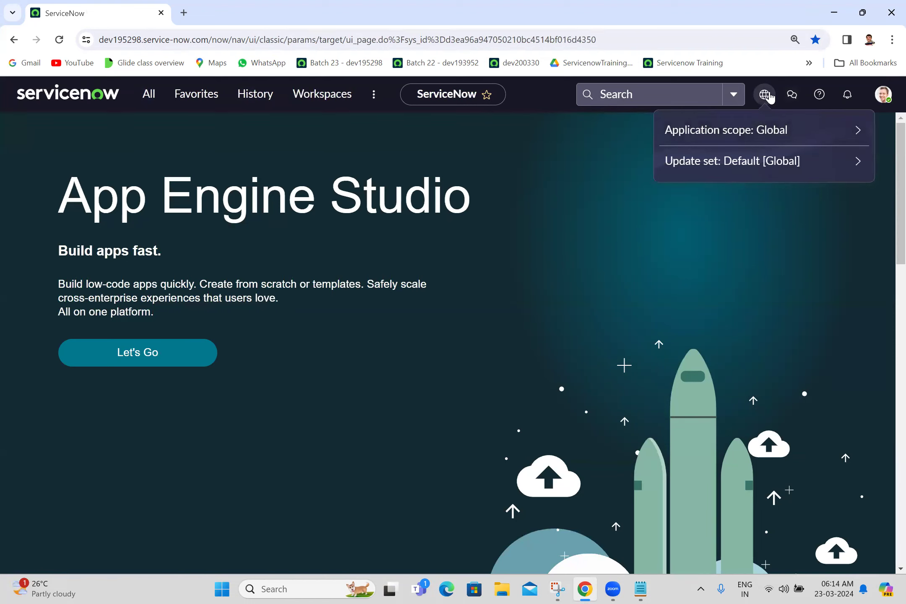
click(859, 132)
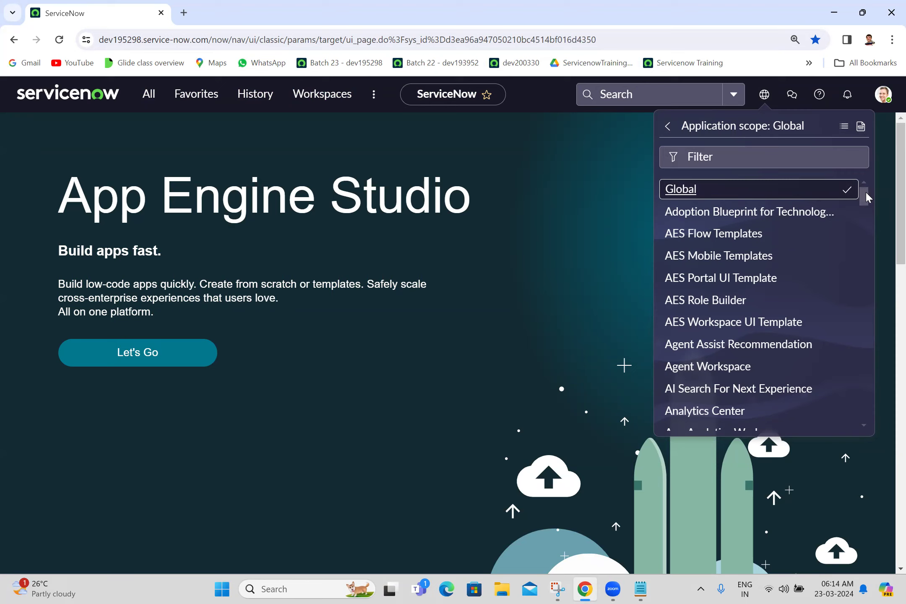
drag(865, 191, 868, 265)
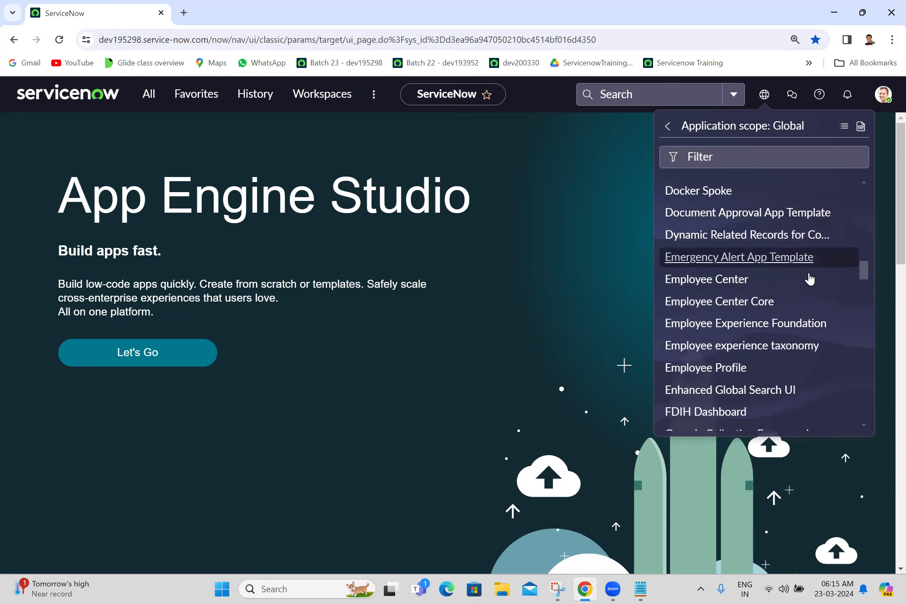
Step: Switch the application scope to Employee Center, check the selected scope, and set it back to Global
click(731, 280)
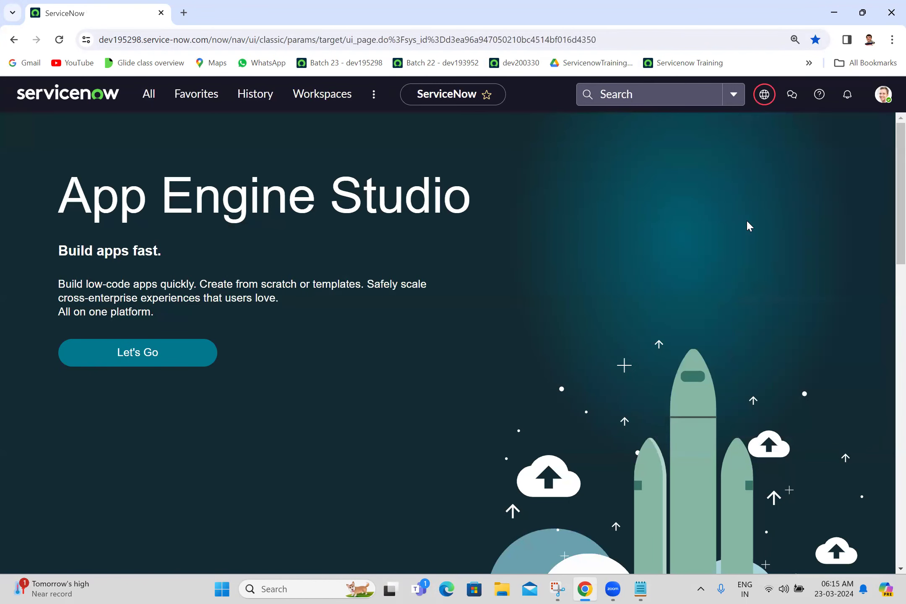
mouse_move(766, 97)
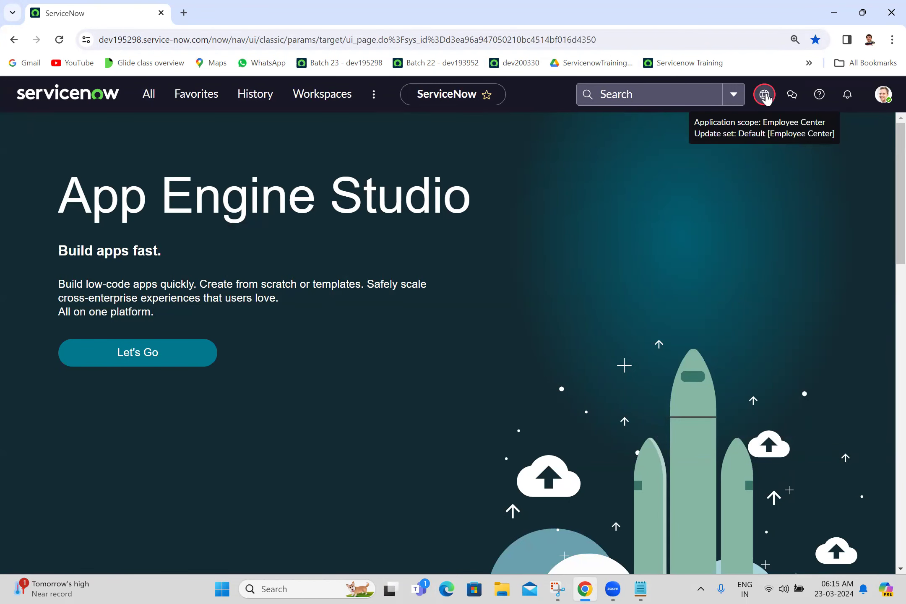
click(765, 97)
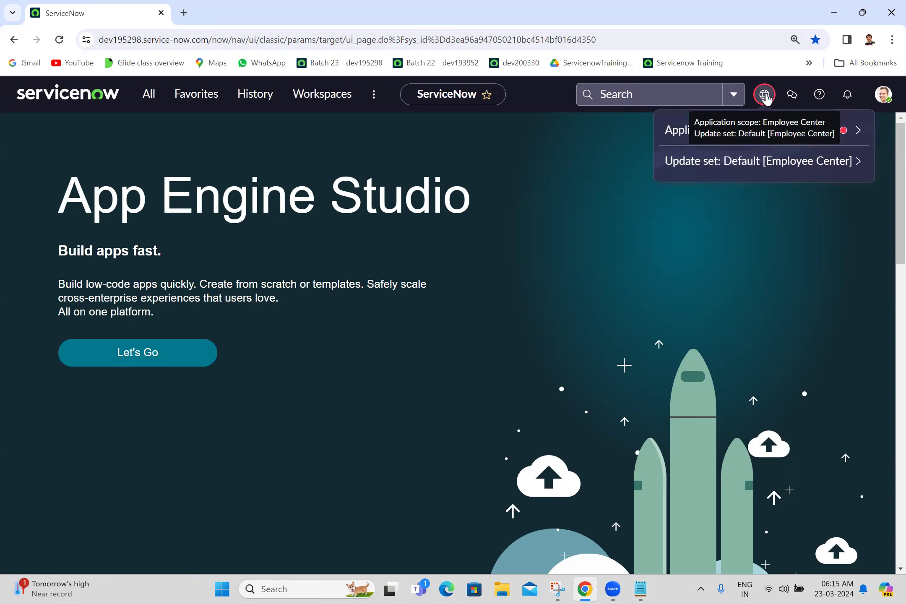
click(857, 132)
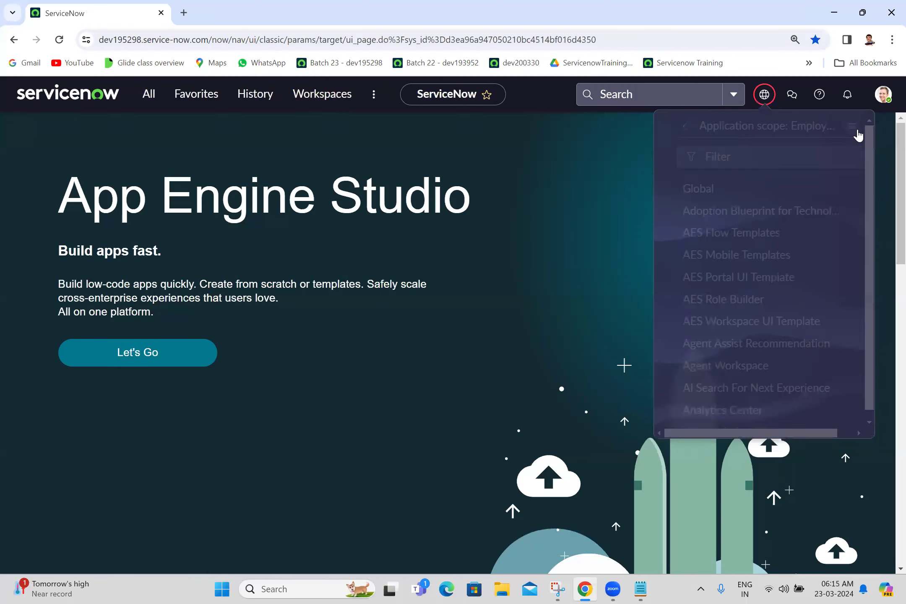
click(686, 200)
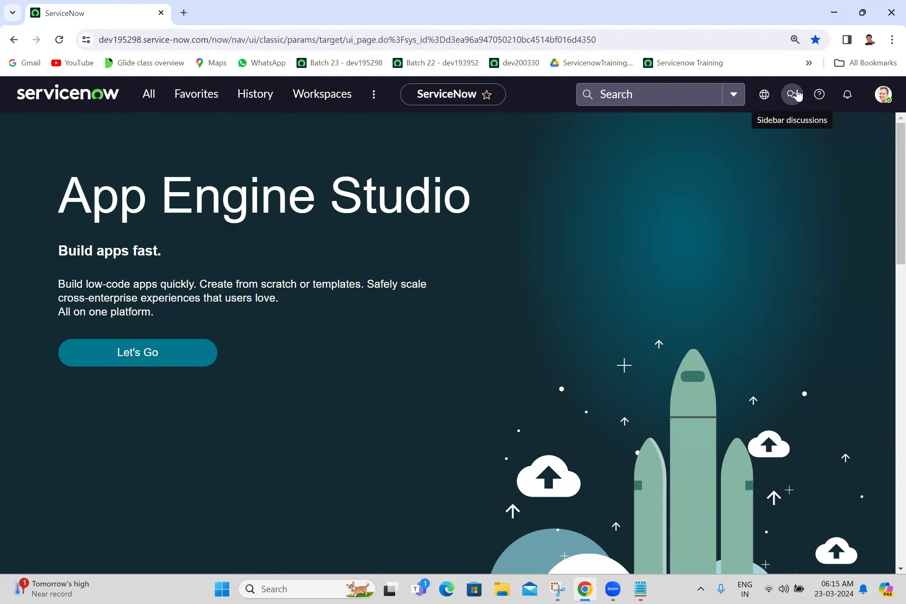
Step: Review the sidebar discussions under the All, Unread, and Favorites views
click(796, 93)
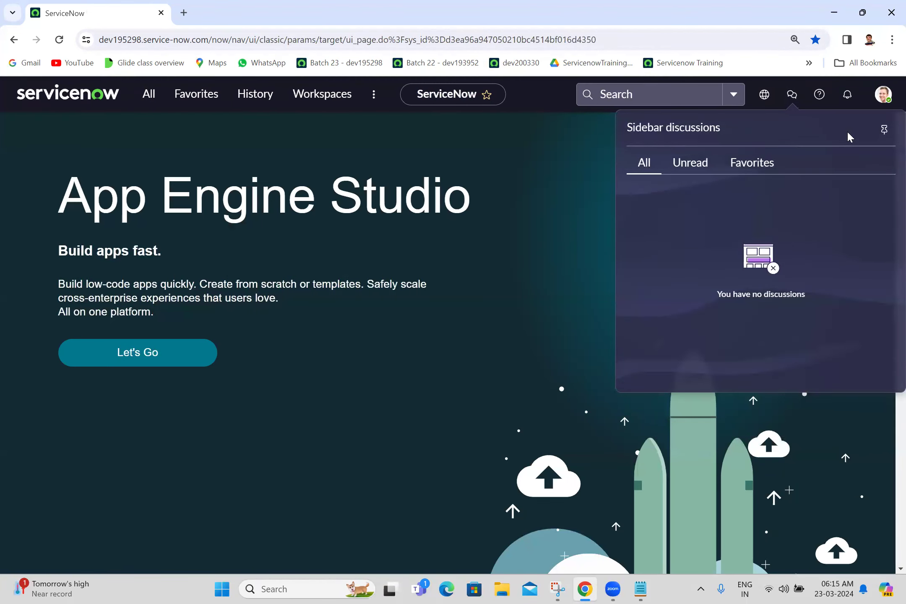
click(691, 163)
click(753, 164)
click(648, 171)
click(580, 203)
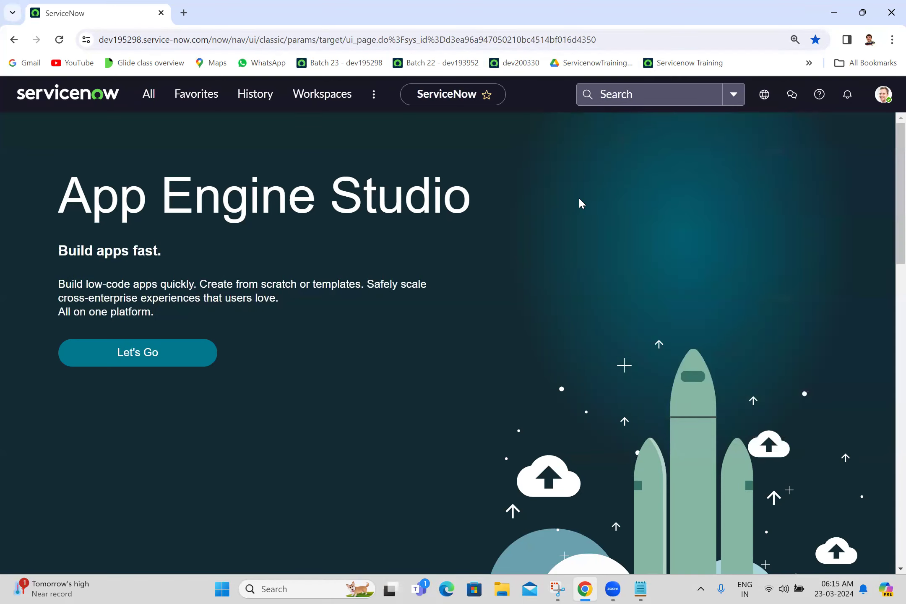
Step: Review the help information and the notifications, including the notification preferences
click(826, 97)
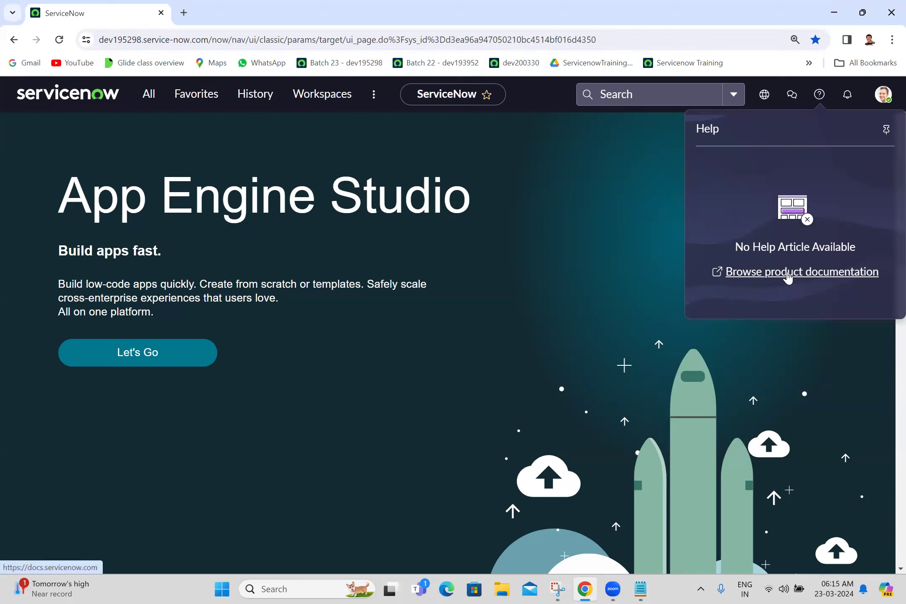
click(847, 104)
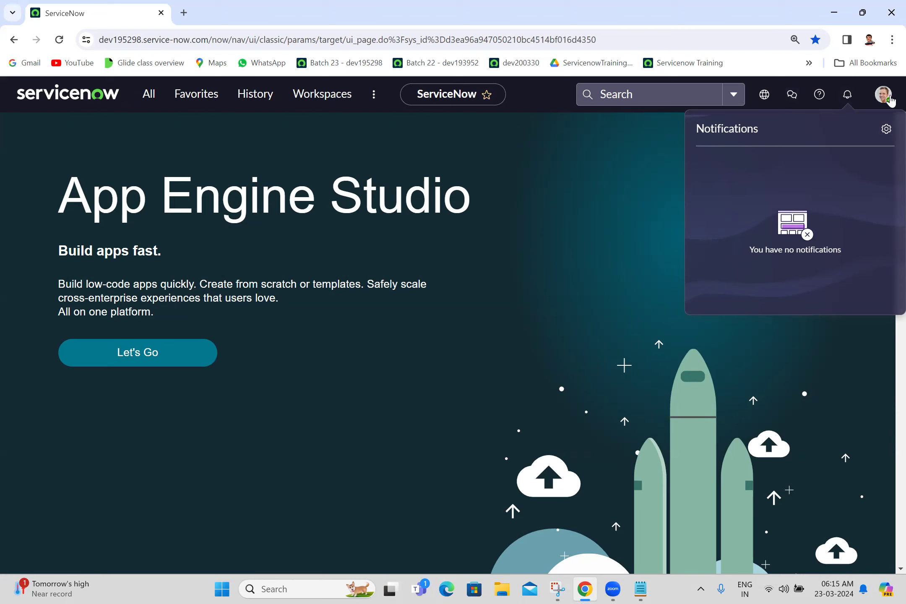
click(886, 130)
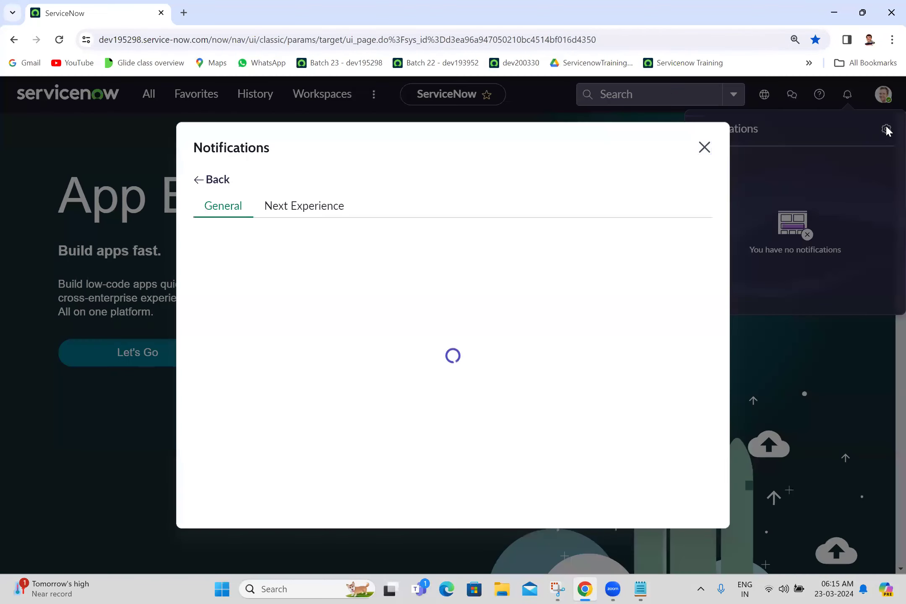
click(701, 147)
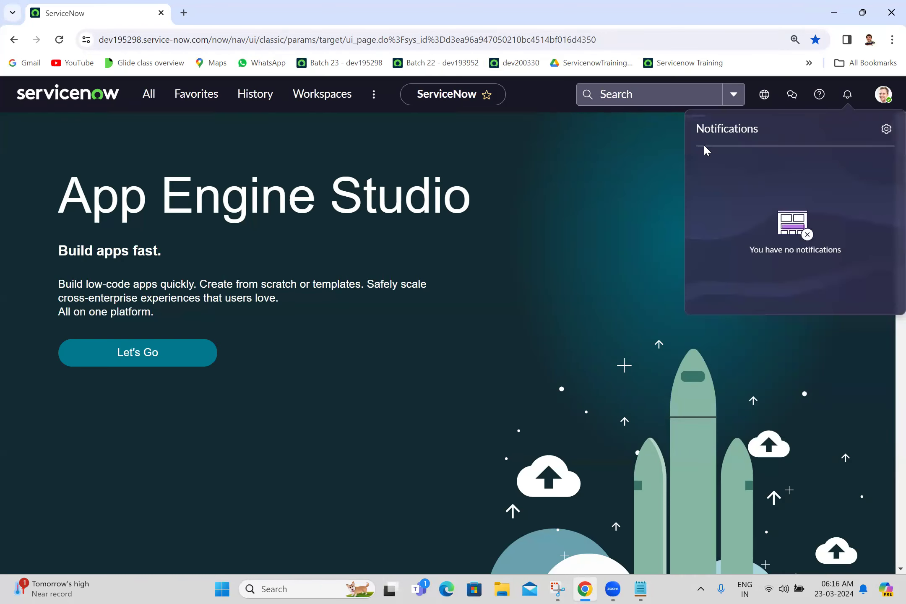
click(564, 265)
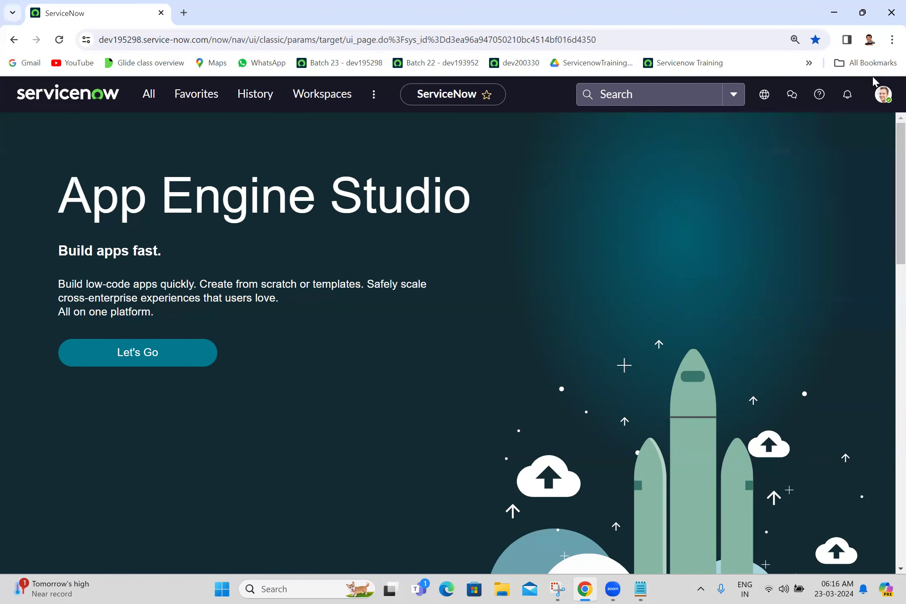
Step: Review the options offered in the logged-in user's account menu
click(882, 95)
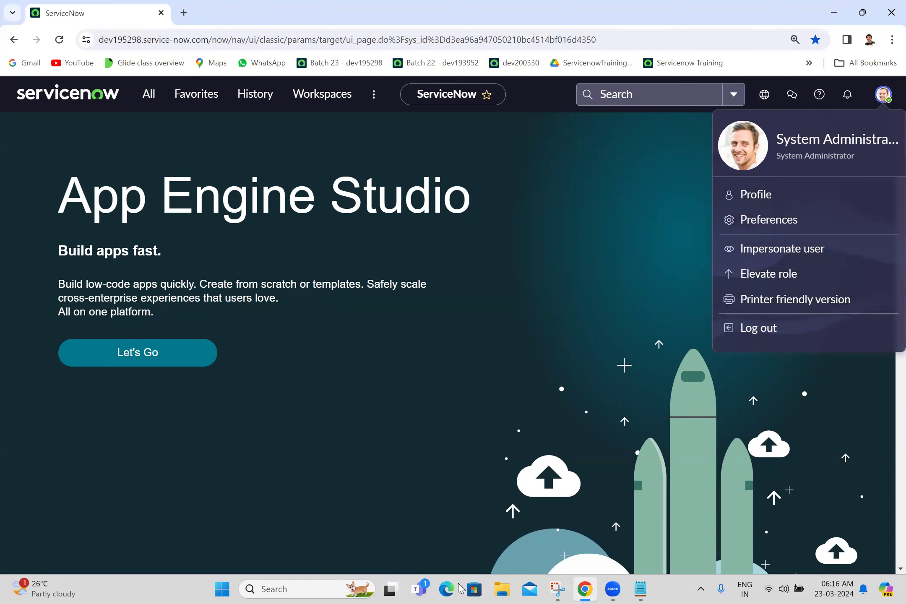
click(428, 416)
mouse_move(430, 197)
mouse_down()
mouse_move(407, 91)
mouse_move(464, 195)
mouse_move(443, 195)
mouse_up()
click(433, 168)
click(435, 171)
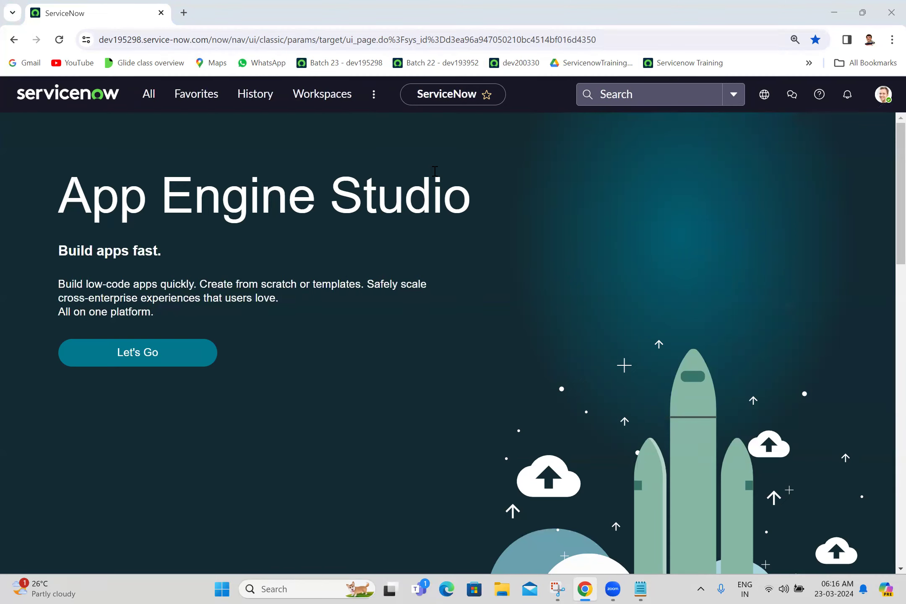
Step: Check the current application scope and update set alongside the list of available workspaces
click(761, 101)
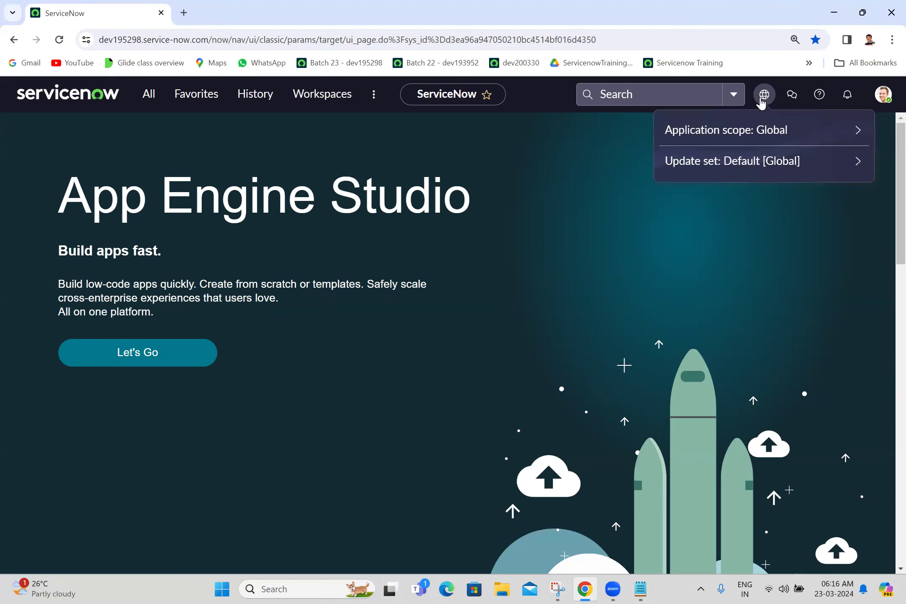
click(502, 170)
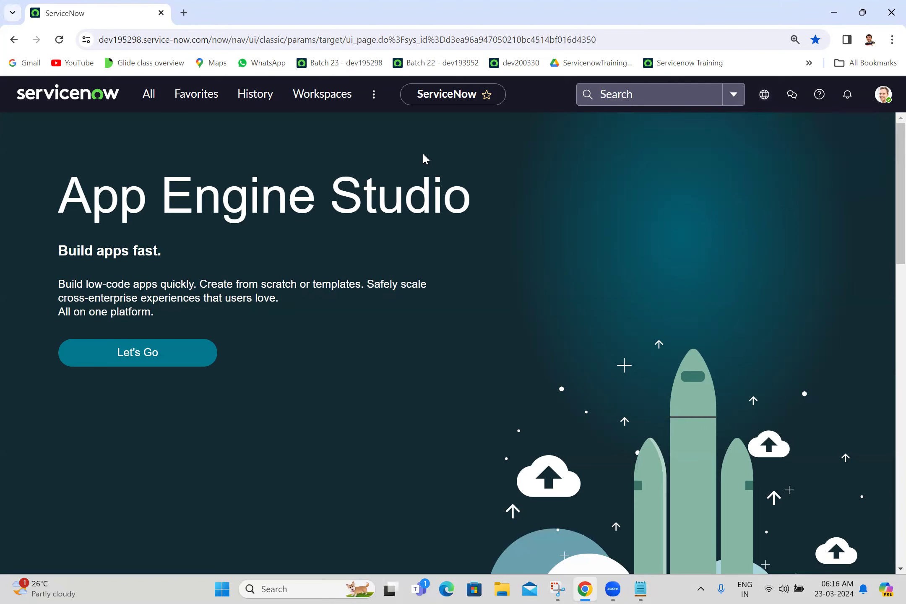
click(323, 95)
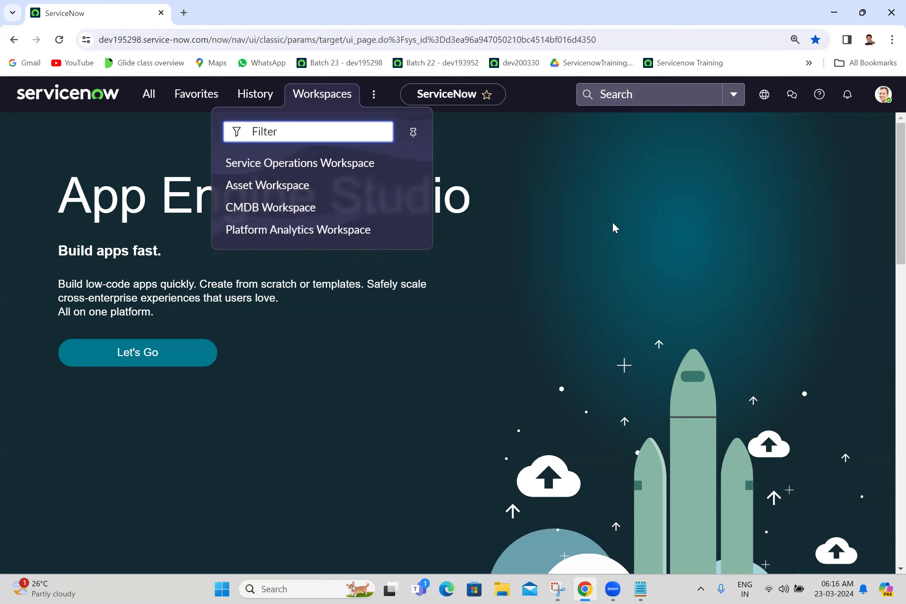
click(618, 207)
click(764, 96)
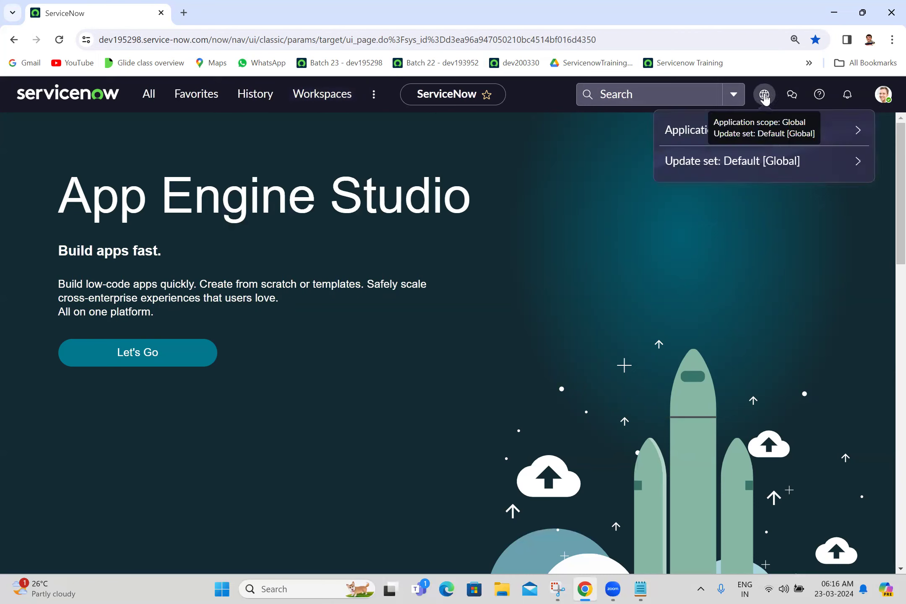
click(599, 194)
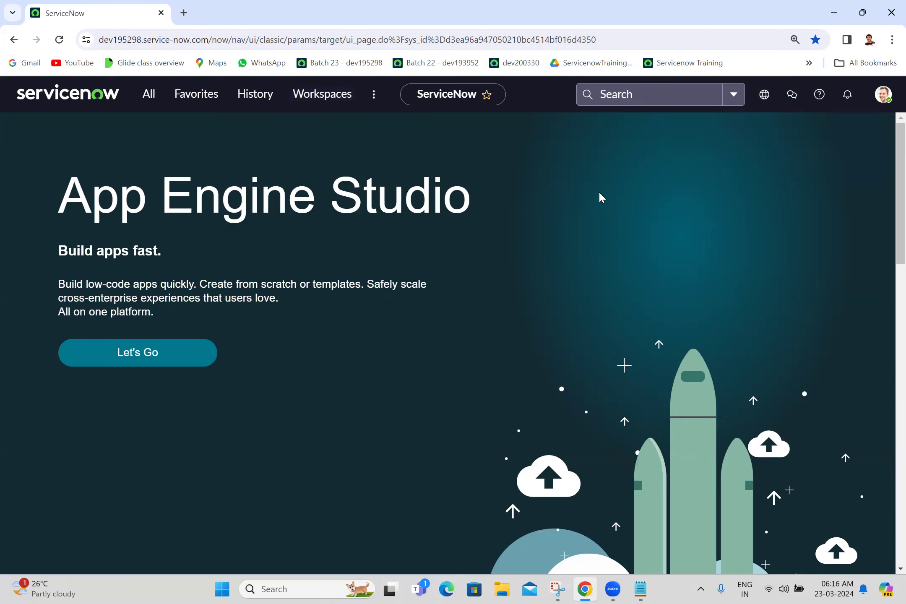
Step: Compare the search contexts offered by the global search with the available workspaces
click(735, 101)
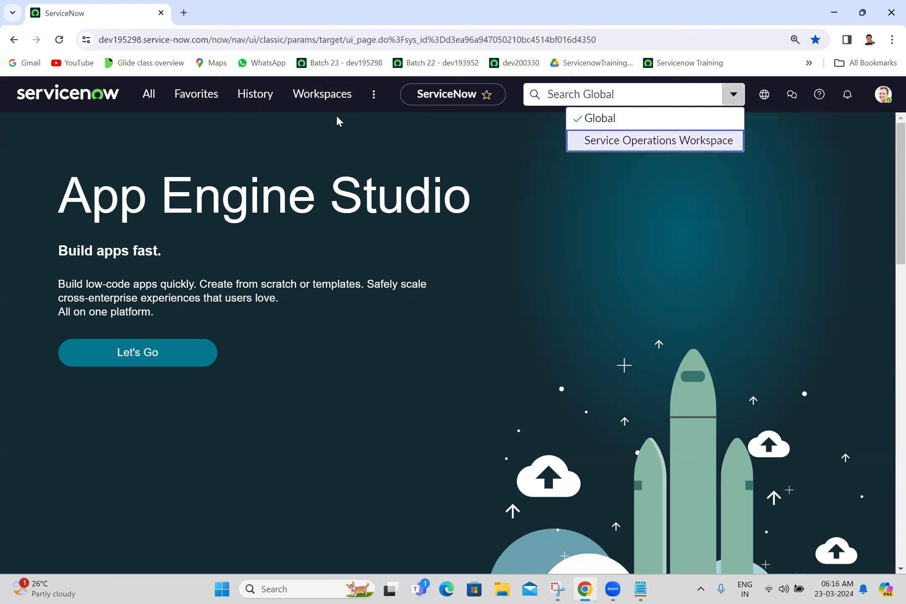
click(326, 101)
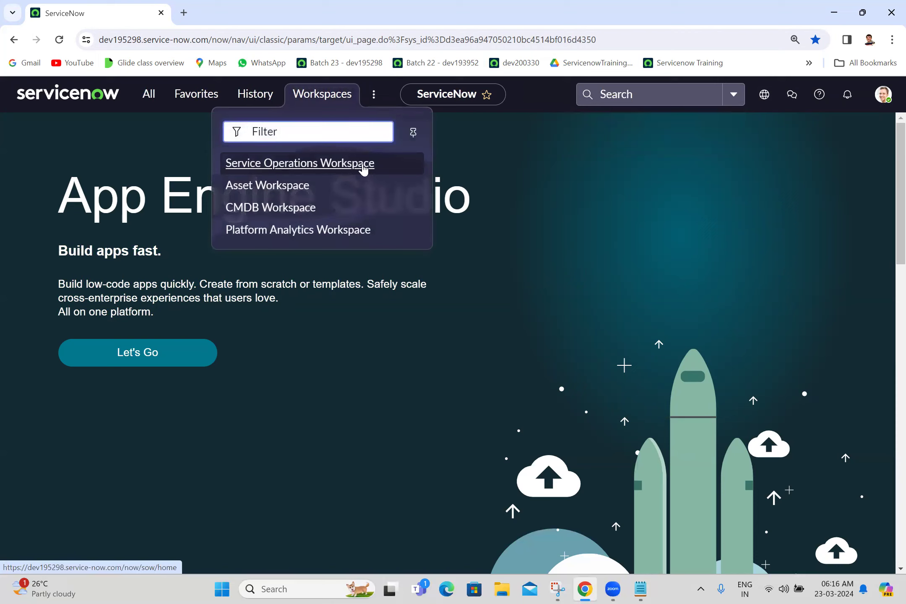
click(504, 162)
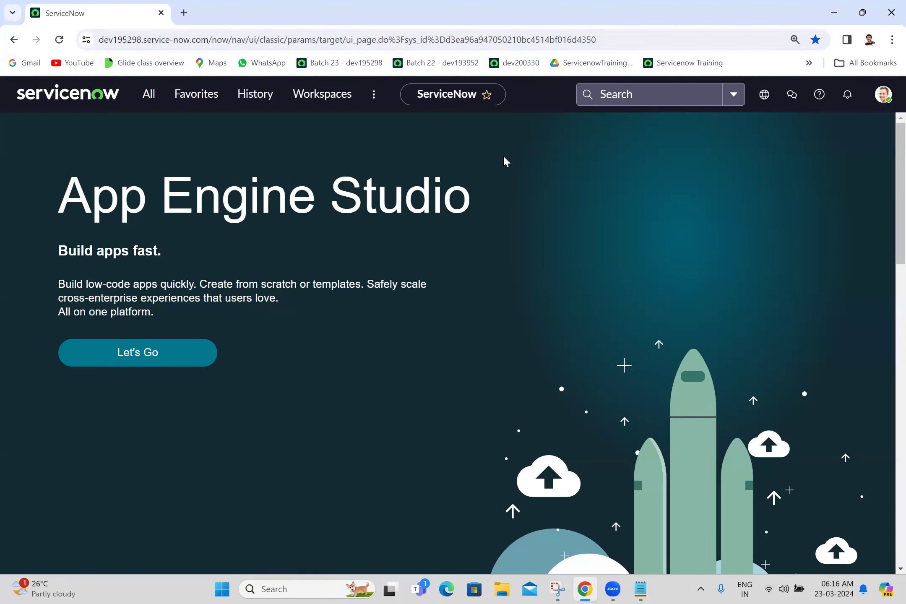
click(730, 101)
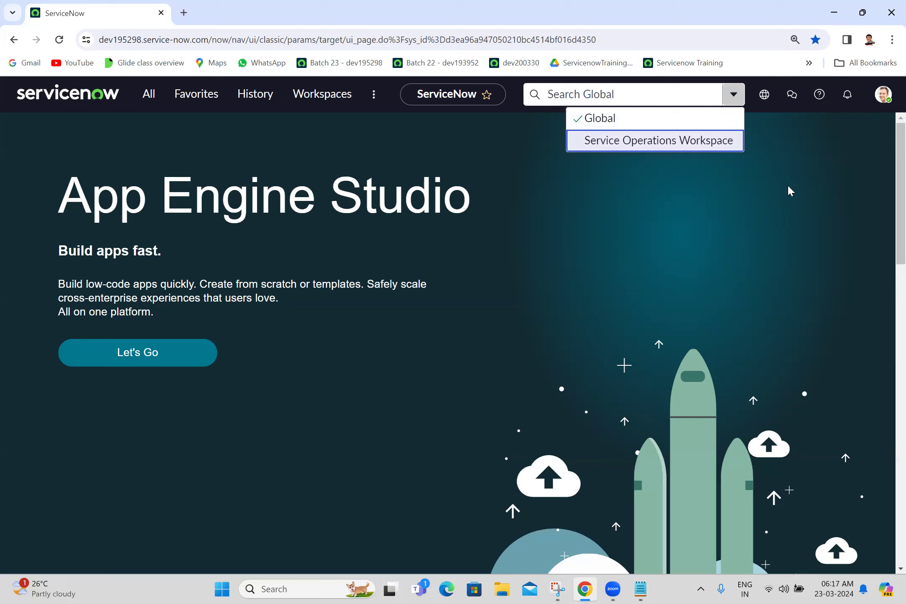
Step: Review the application scope and update set selections once more
click(763, 96)
click(763, 96)
click(764, 95)
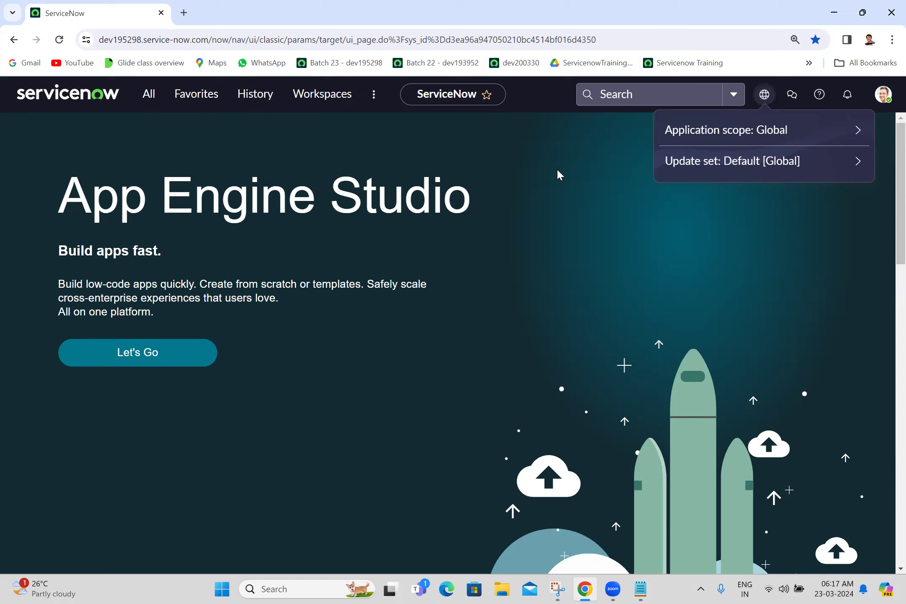
click(439, 212)
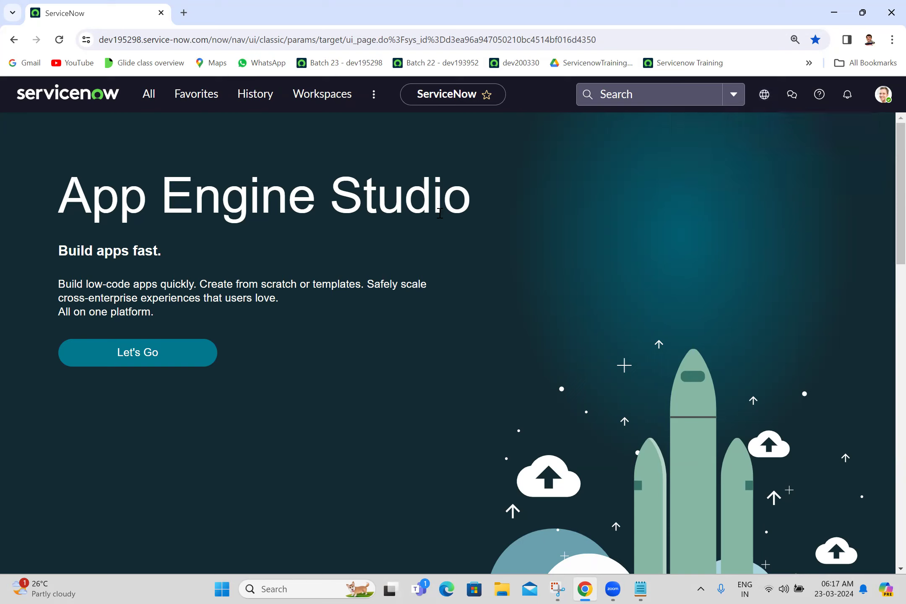
Step: Look over the full home page and the application navigator's module list
scroll(887, 245, down, 1)
scroll(887, 248, down, 10)
scroll(886, 501, up, 10)
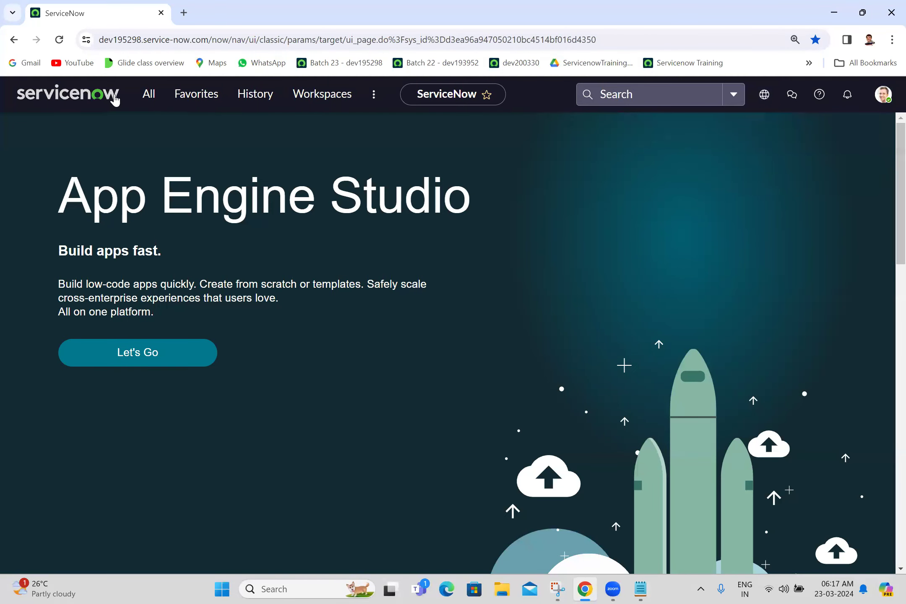
click(148, 96)
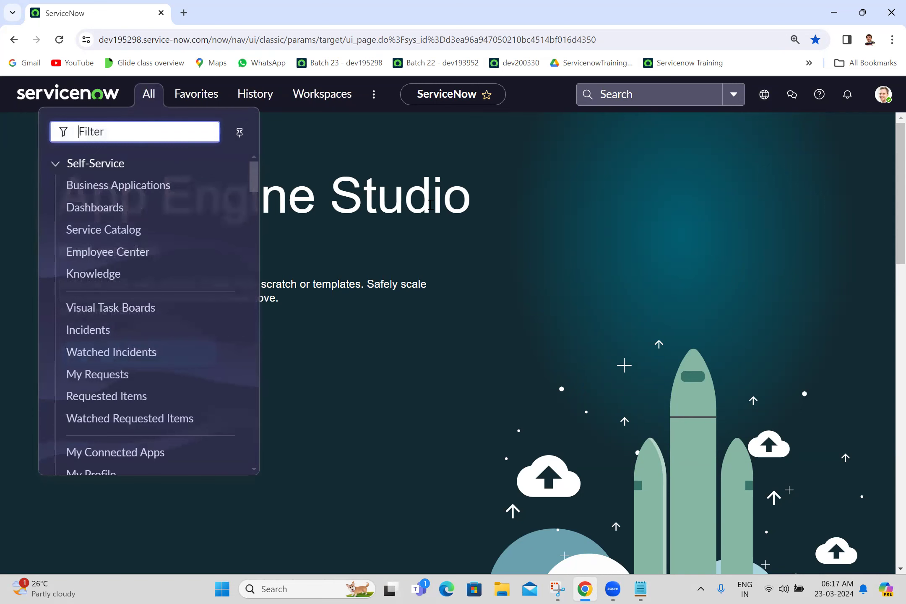
click(430, 205)
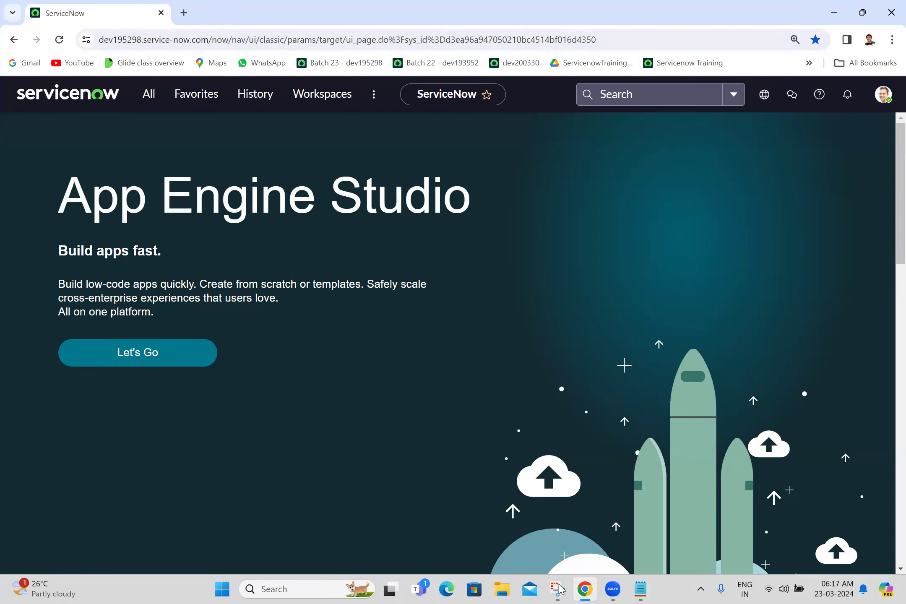
Step: Take a rectangular screen snip of the home page's content area below the header
key(super+shift+s)
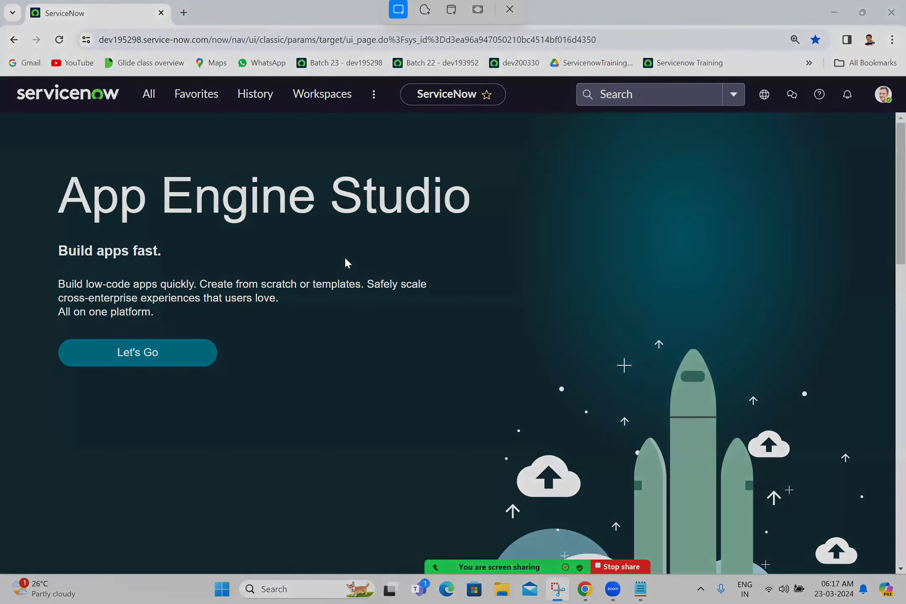
drag(10, 113, 894, 553)
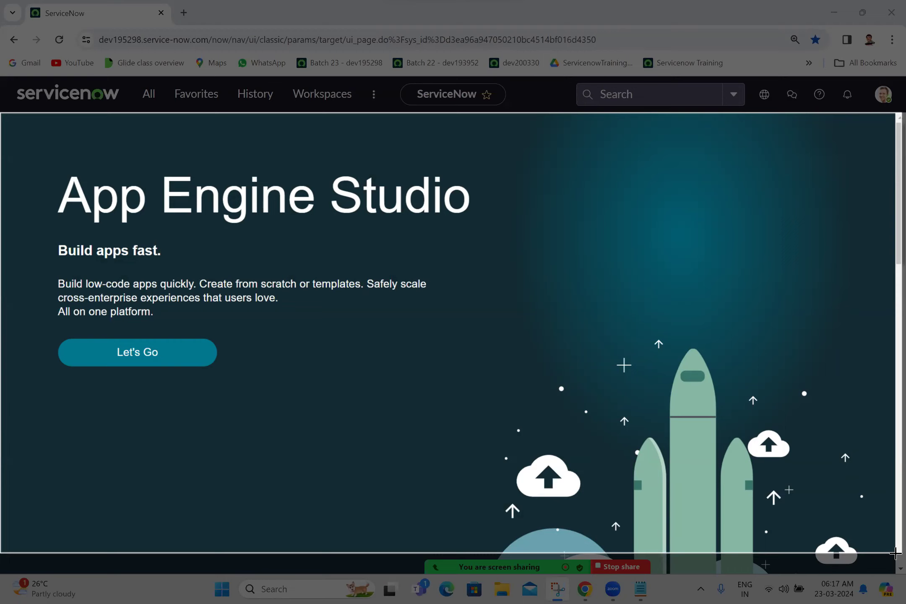
drag(895, 553, 901, 553)
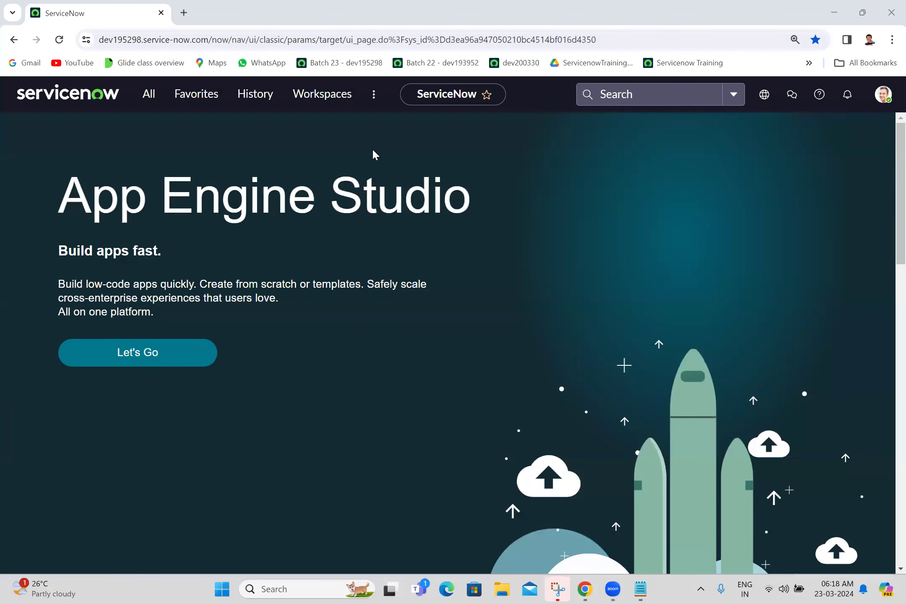
Step: Browse the application navigator's list and filter field, and collapse the Self-Service application
click(149, 95)
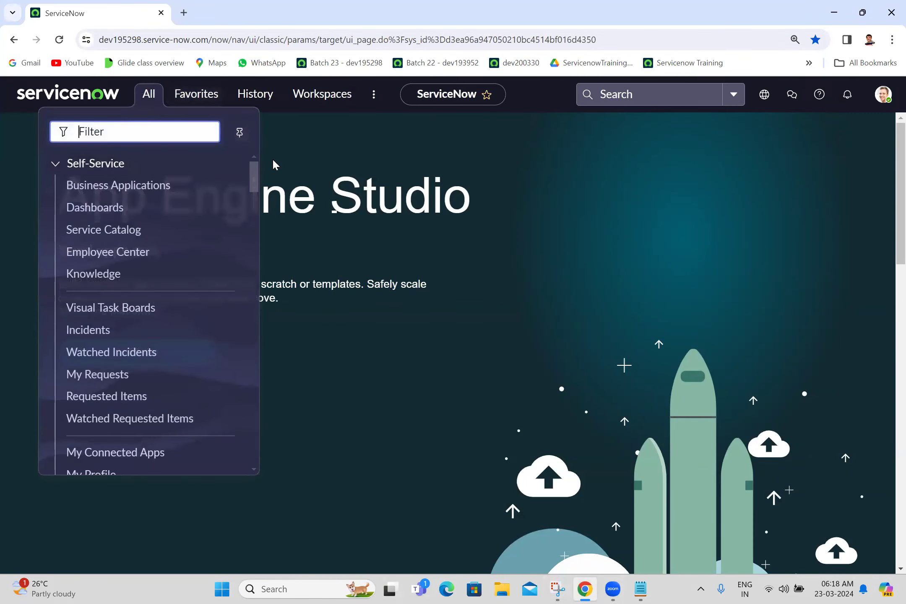
click(252, 178)
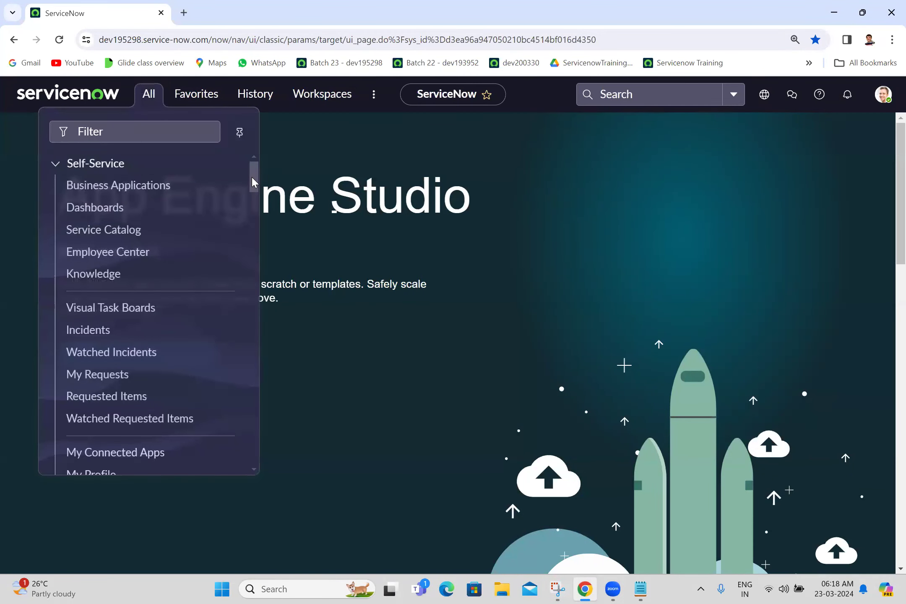
drag(251, 176, 225, 59)
click(125, 130)
click(126, 131)
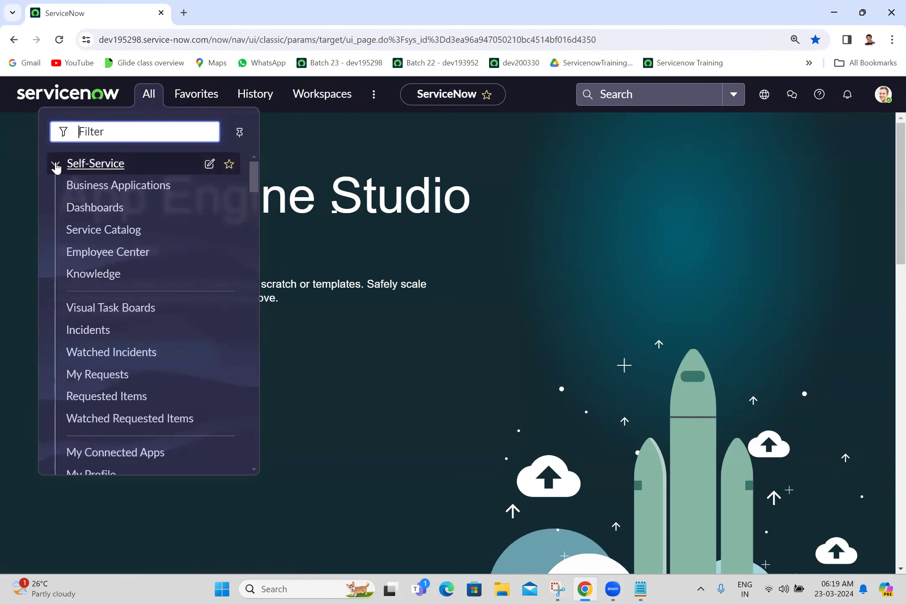
click(55, 164)
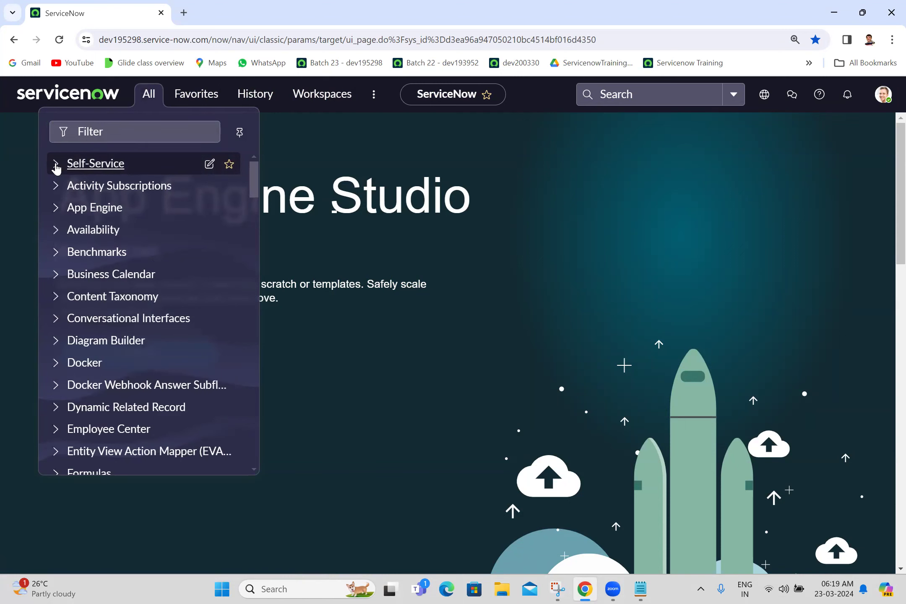
Step: Look through the Activity Subscriptions application's modules, collapsing the Configuration, Activities Data and Notification Preferences sections, and collapse the application
click(56, 188)
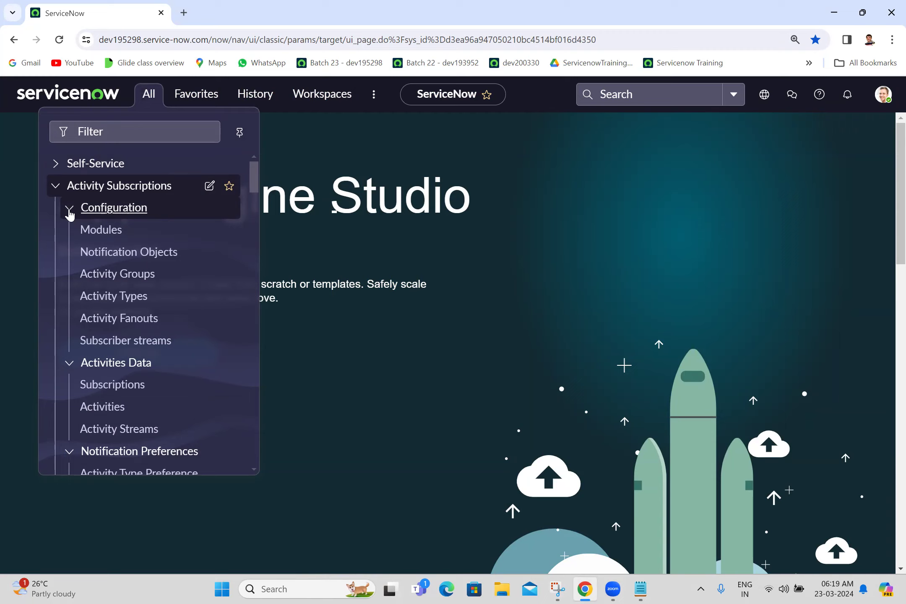
click(69, 210)
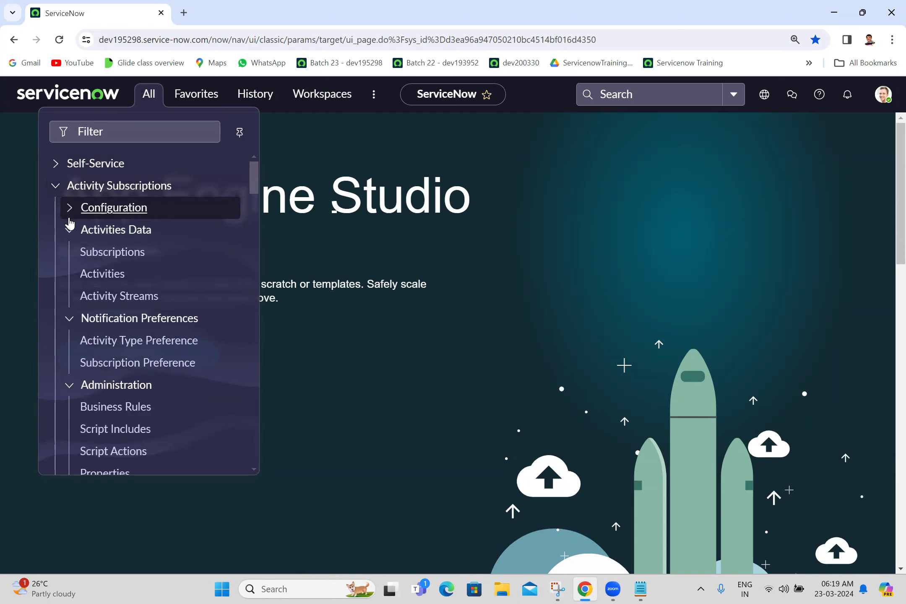
click(69, 231)
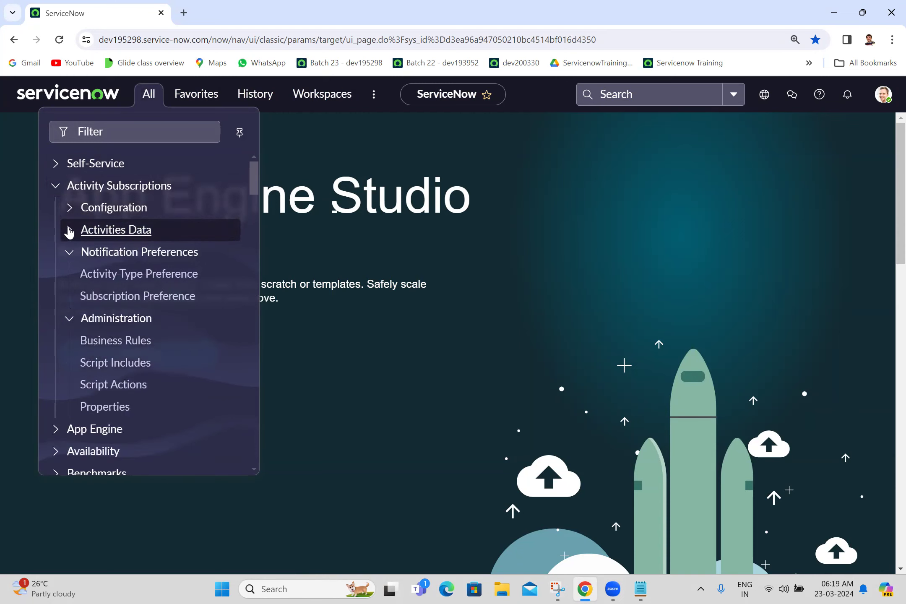
click(69, 252)
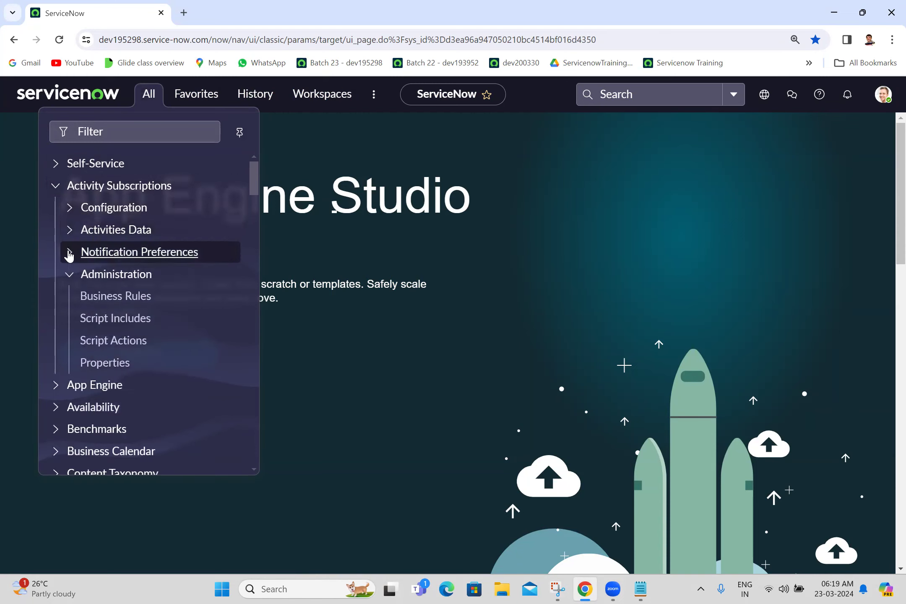
click(55, 187)
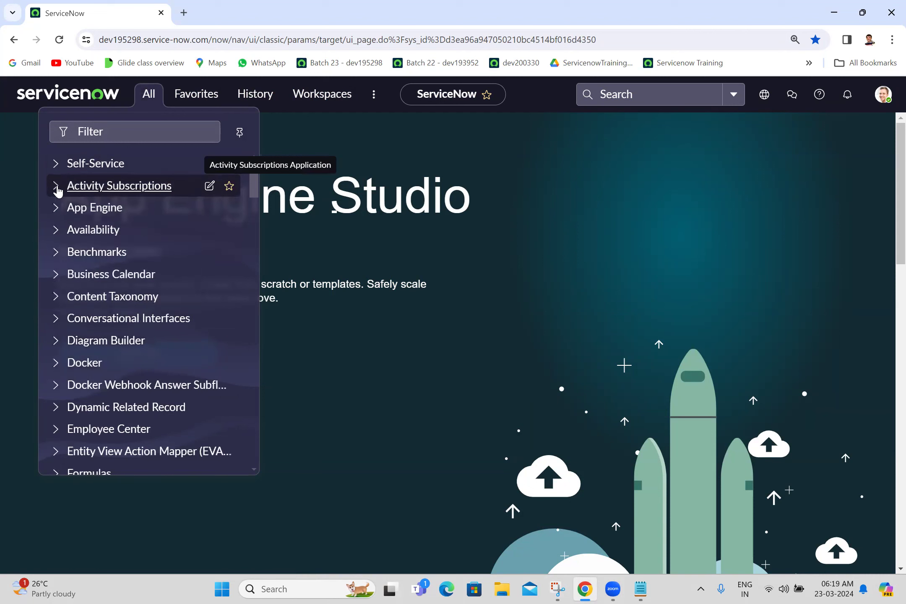
Step: View the modules under App Engine and collapse it, and leave the Diagram Builder application expanded to show Diagram Instances
click(55, 208)
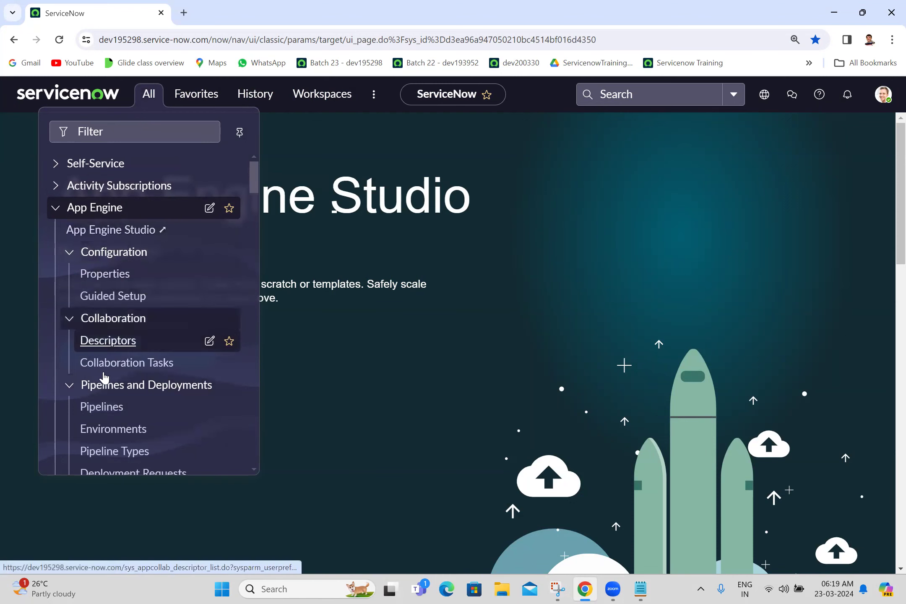
click(56, 208)
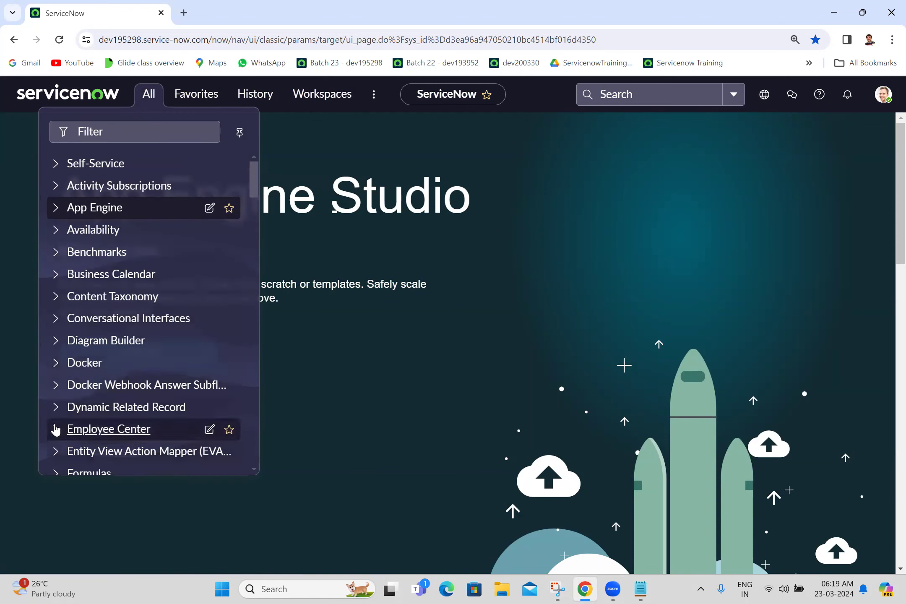
click(58, 341)
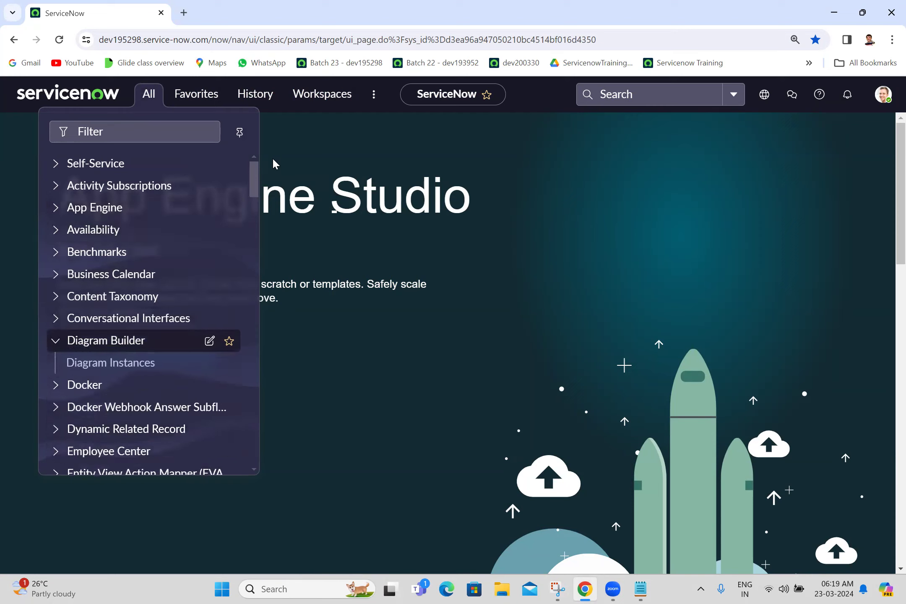
scroll(255, 170, down, 1)
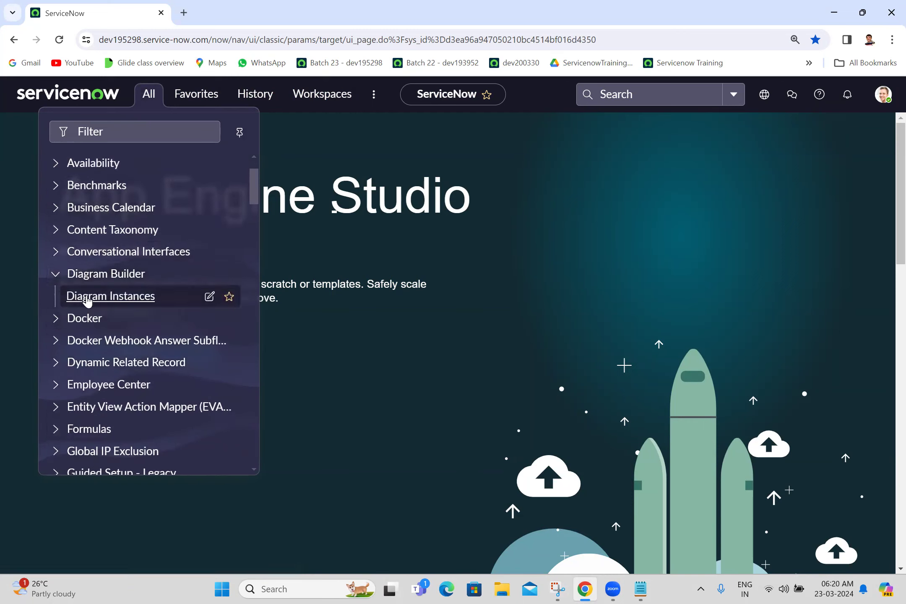
click(56, 275)
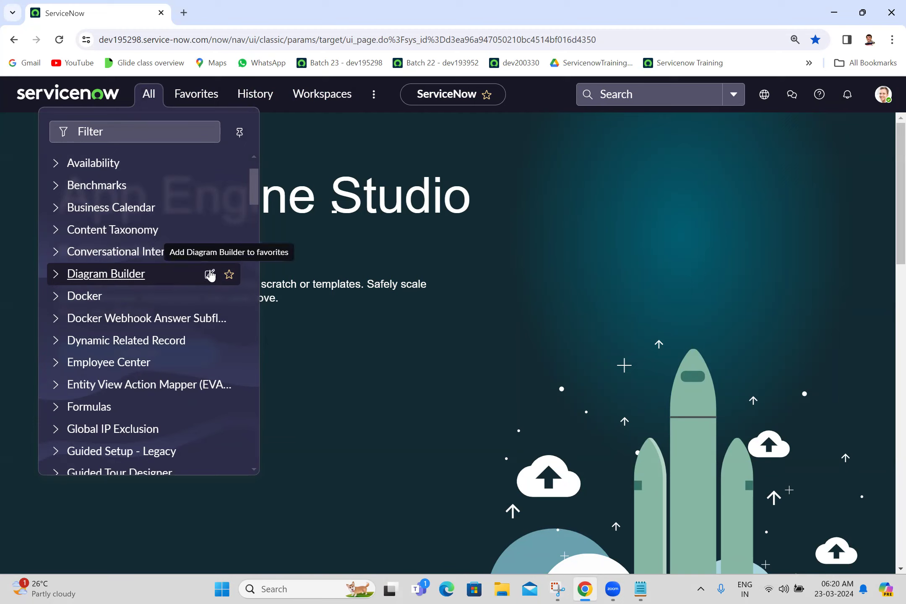
click(55, 275)
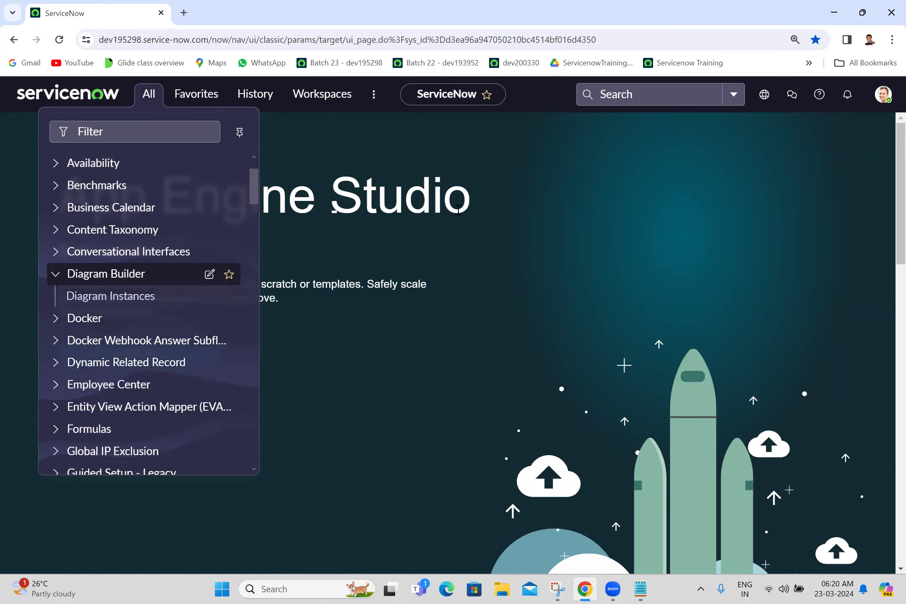
Step: Reopen the All application navigator and pin it beside the content frame
click(458, 210)
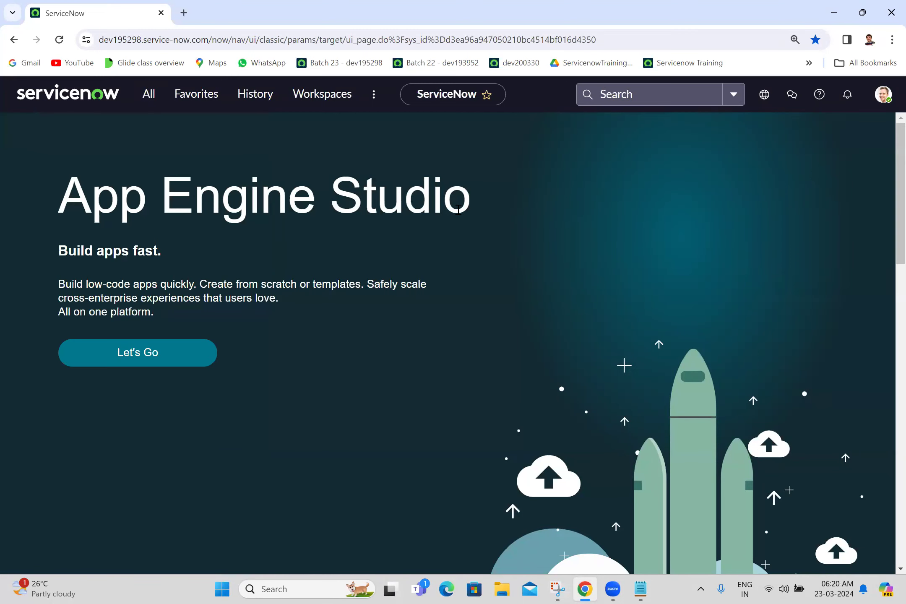
click(144, 97)
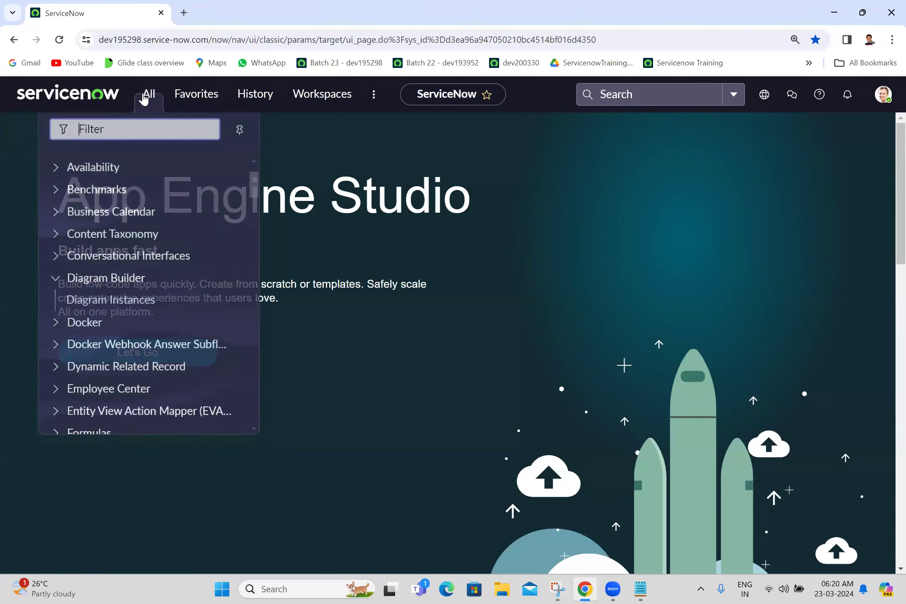
click(244, 133)
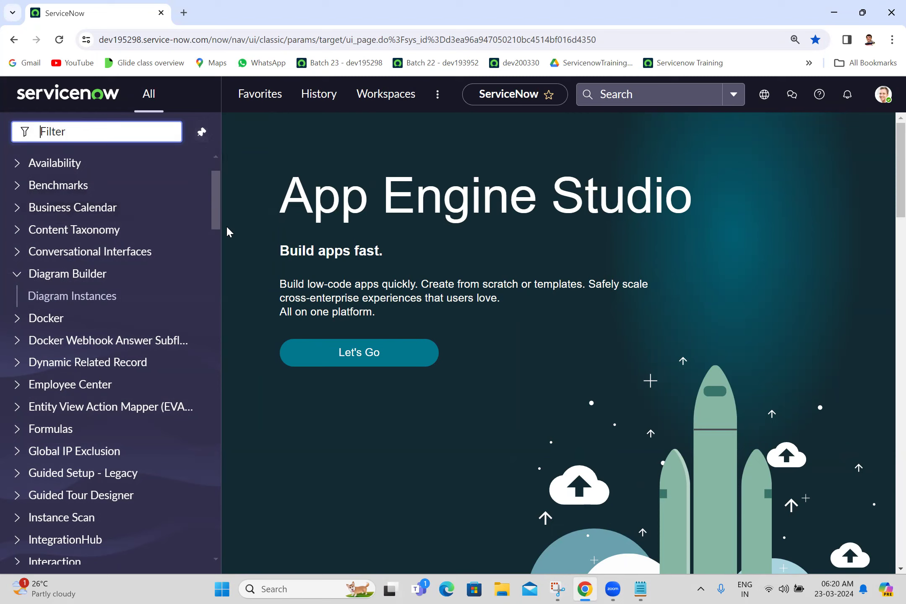
drag(216, 206, 187, 99)
scroll(111, 174, down, 1)
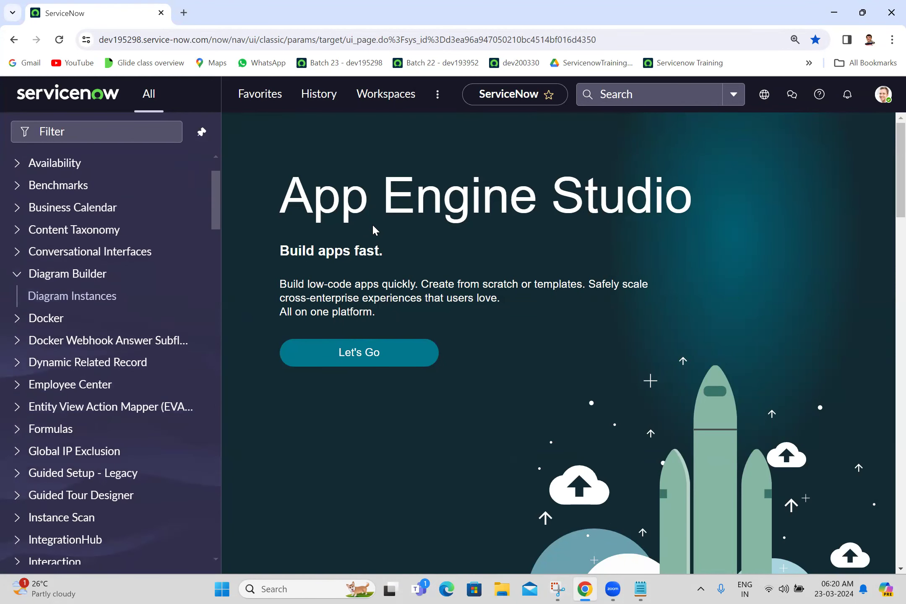
Step: Take a rectangular screen snip of the pinned application navigator, from its filter field down to the end of the visible list
click(562, 588)
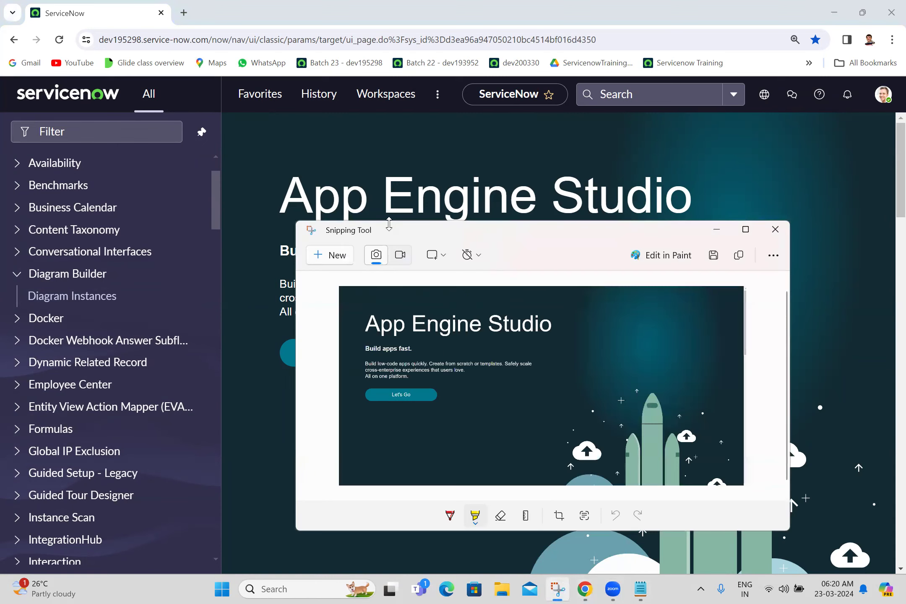
click(332, 256)
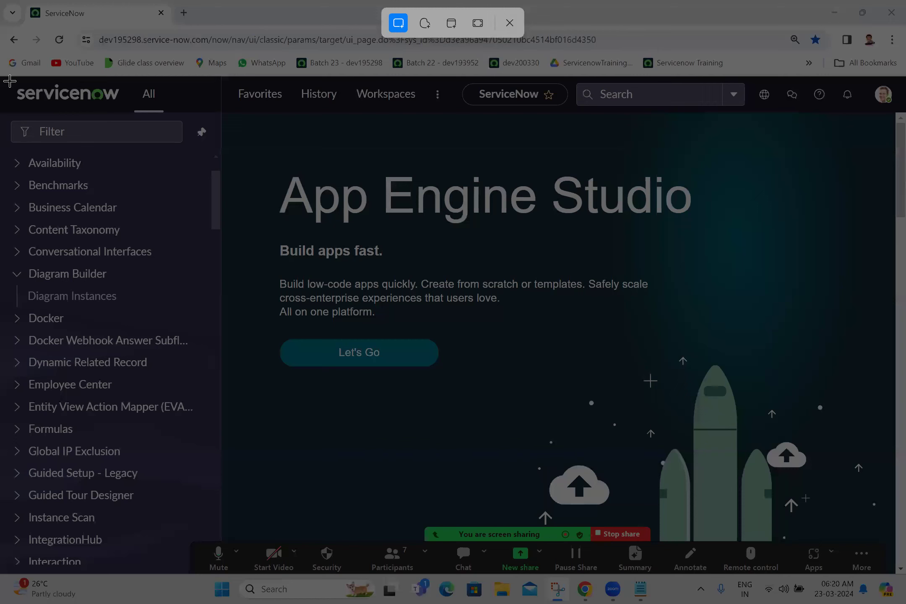
drag(1, 112, 222, 574)
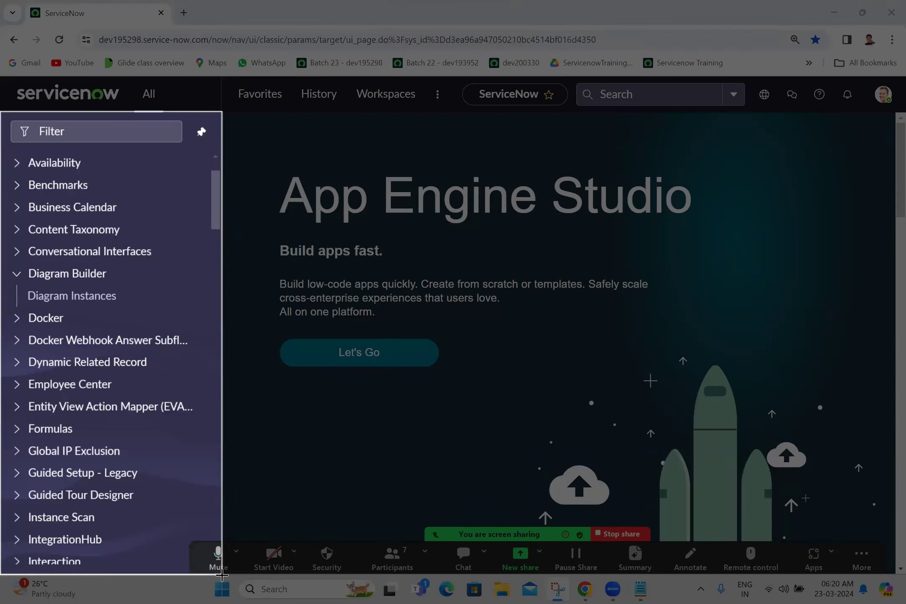
mouse_move(222, 574)
mouse_down()
mouse_move(233, 575)
mouse_move(225, 575)
mouse_up()
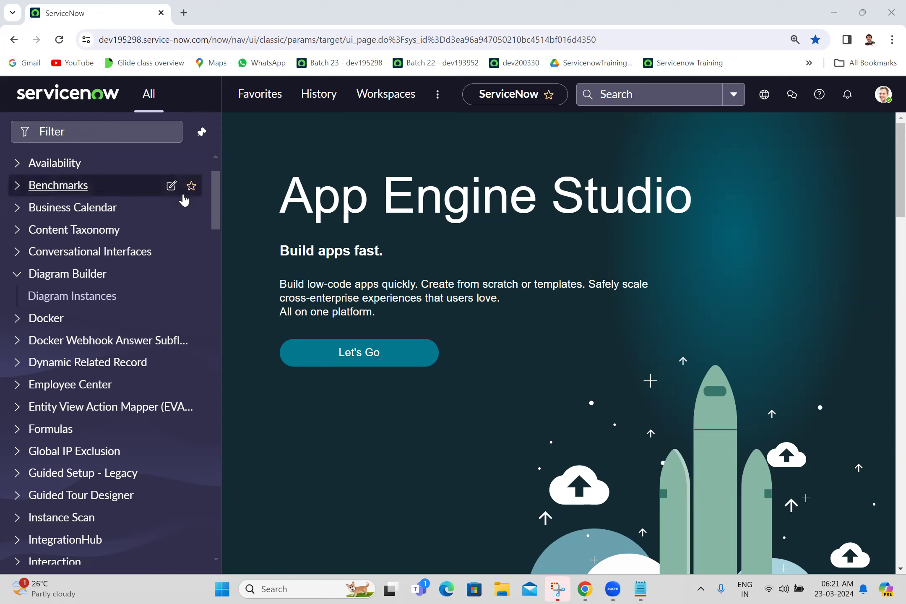
Step: Unpin the application navigator and open the Incident - Create New favorite
click(202, 132)
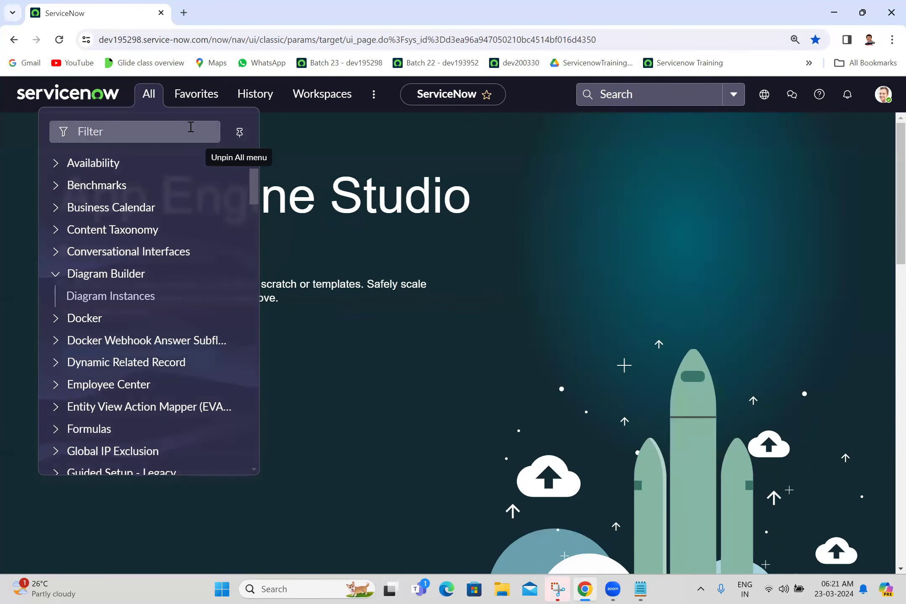
click(172, 131)
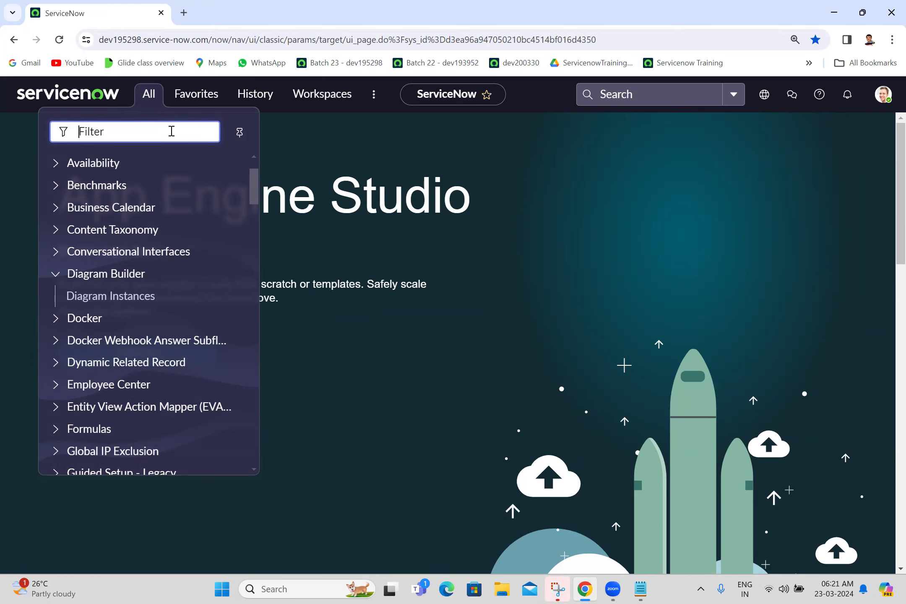
click(196, 94)
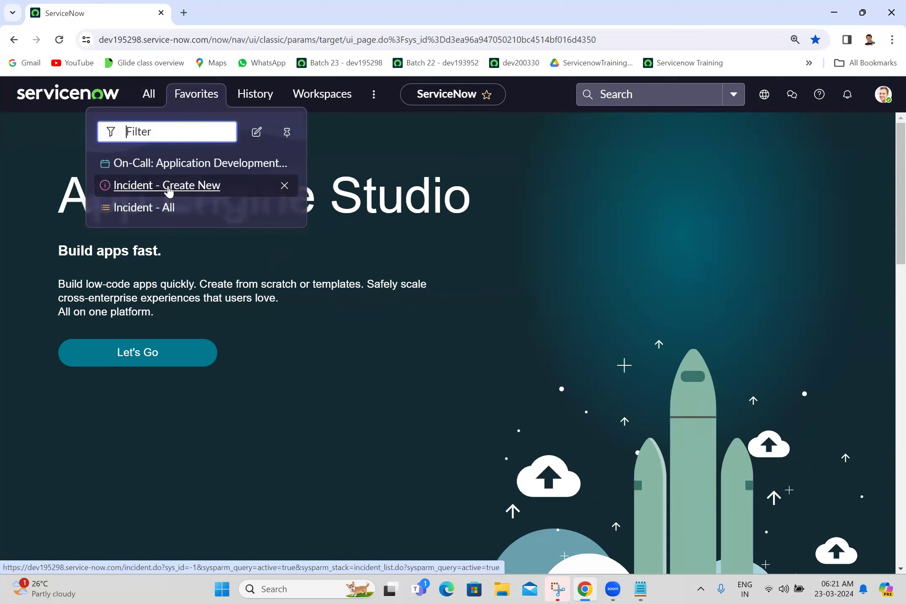
click(168, 190)
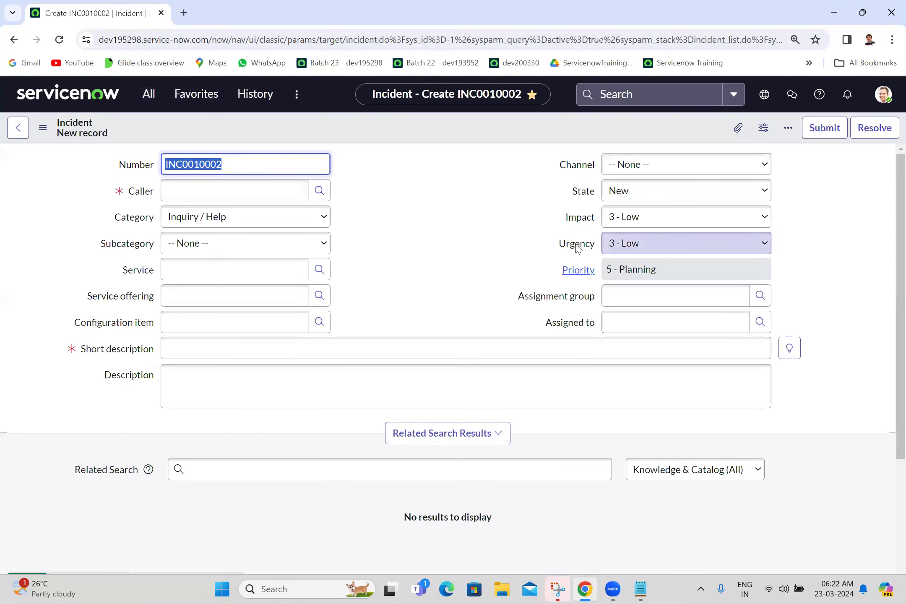
Step: Look over the new incident form's fields and open and close the form's context menu
click(480, 223)
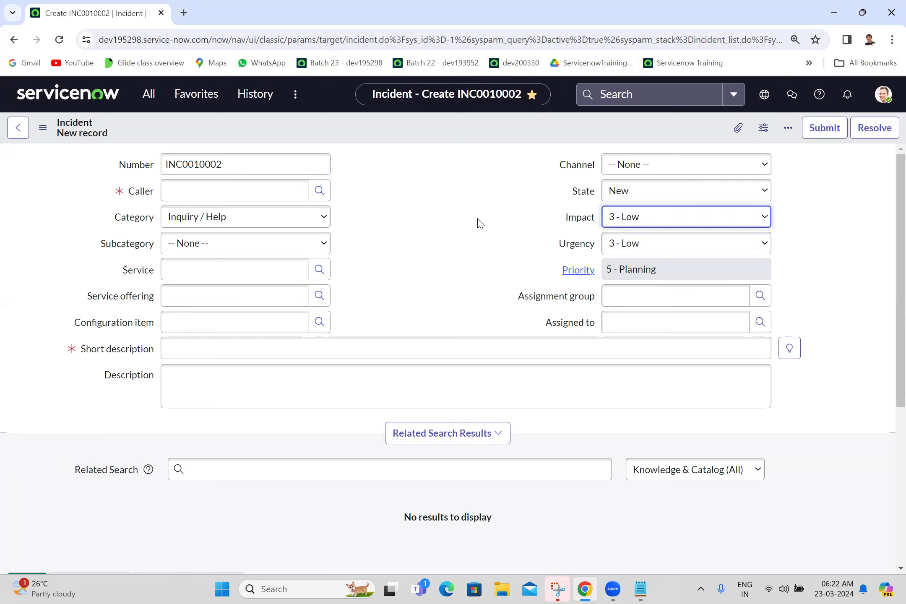
drag(898, 201, 898, 78)
click(42, 128)
click(43, 128)
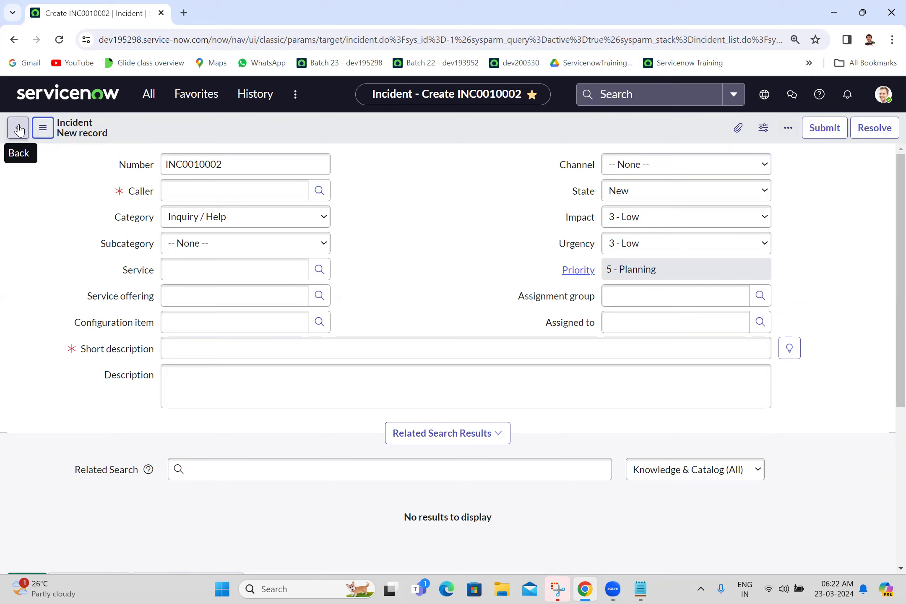
Step: Examine the form header's Incident table label and New record title by highlighting them, and clear the highlighting
double_click(66, 122)
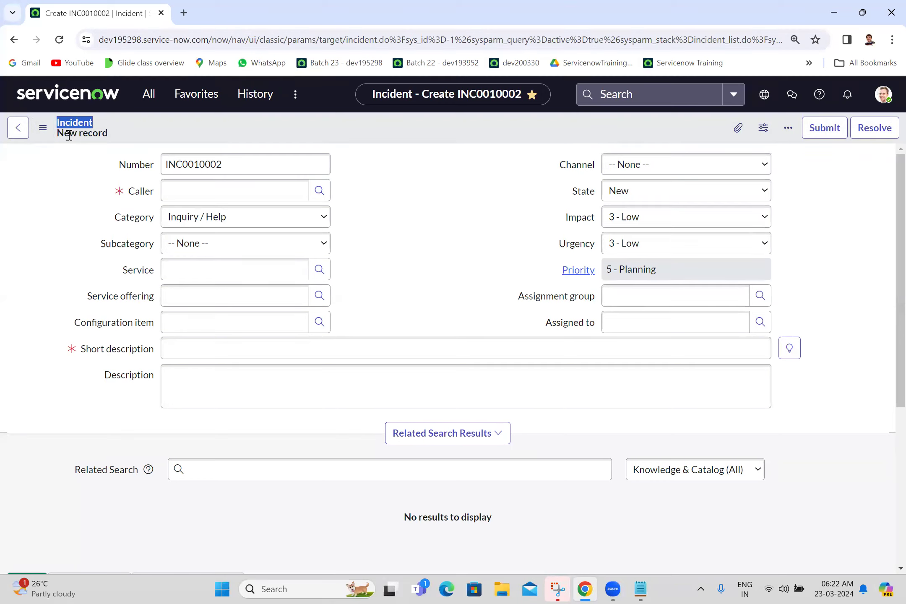
triple_click(66, 133)
click(163, 126)
click(238, 354)
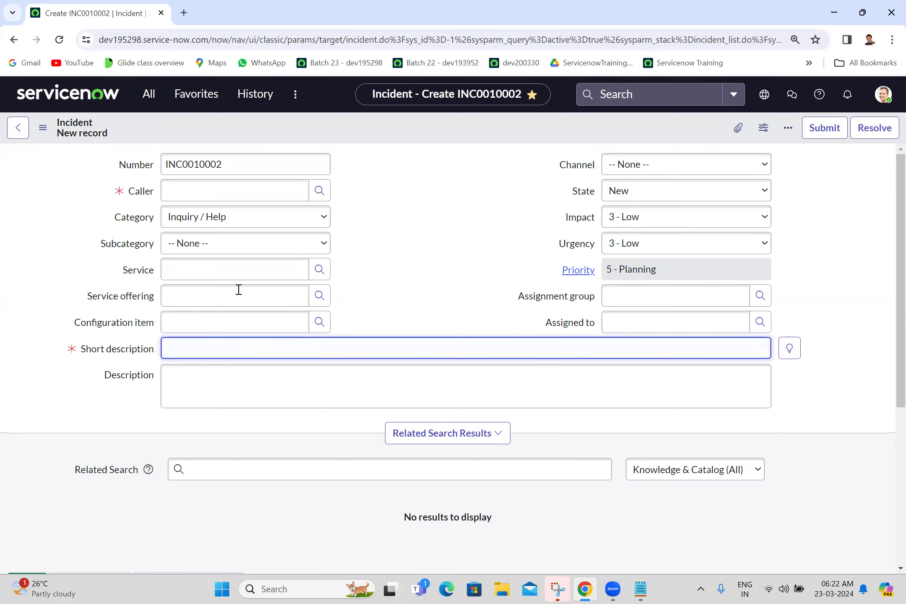
triple_click(97, 130)
click(153, 128)
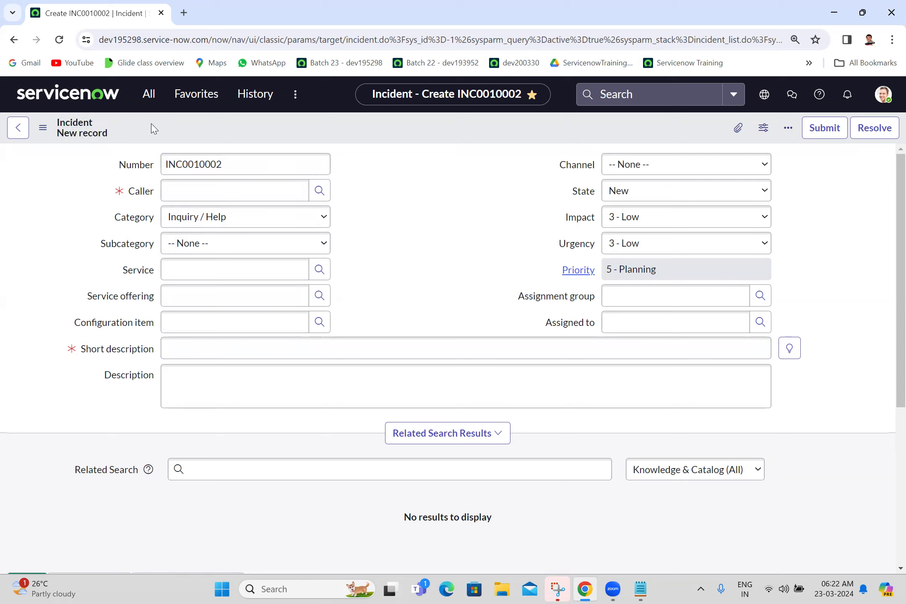
Step: View the incident's Attachments dialog and close it, and look through the full Personalize Form field list
click(736, 127)
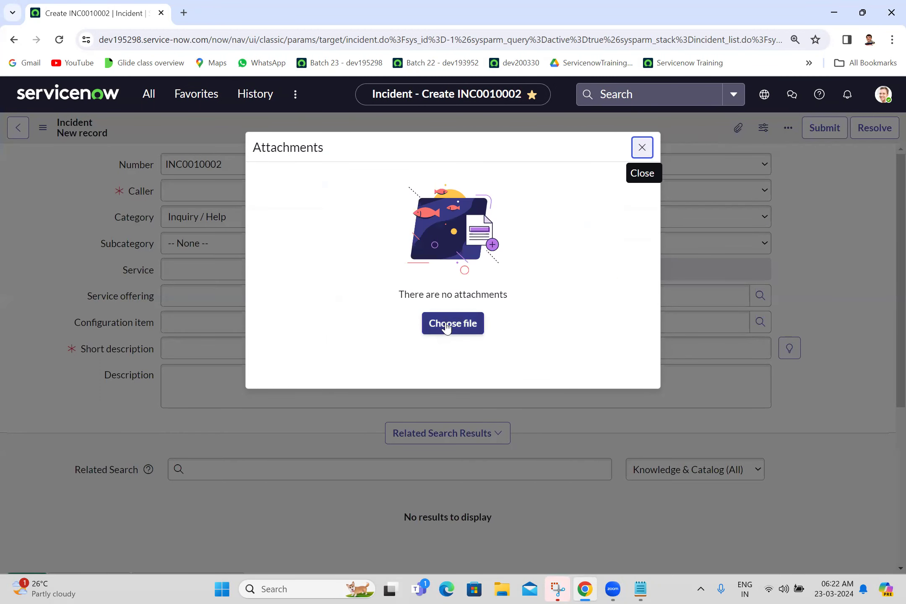
click(640, 147)
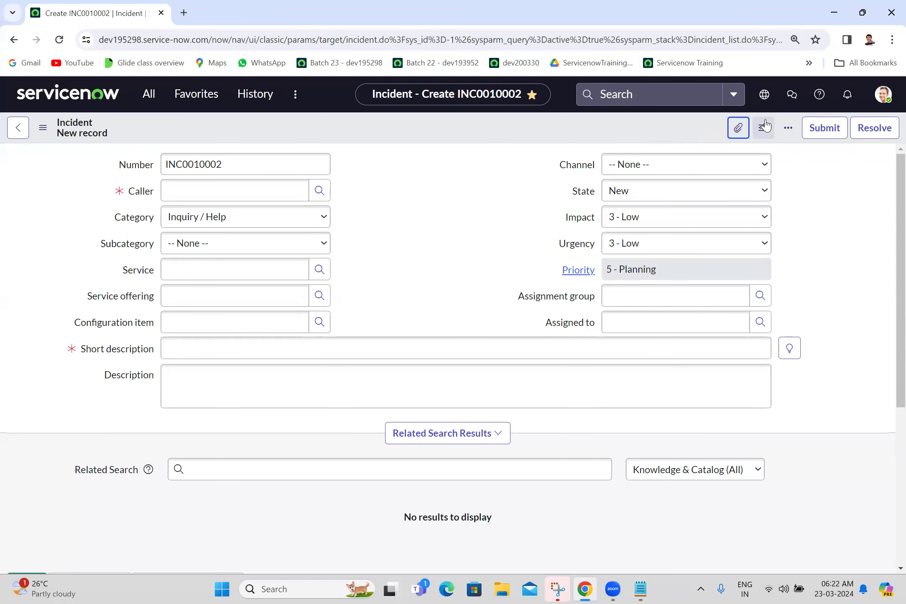
click(763, 125)
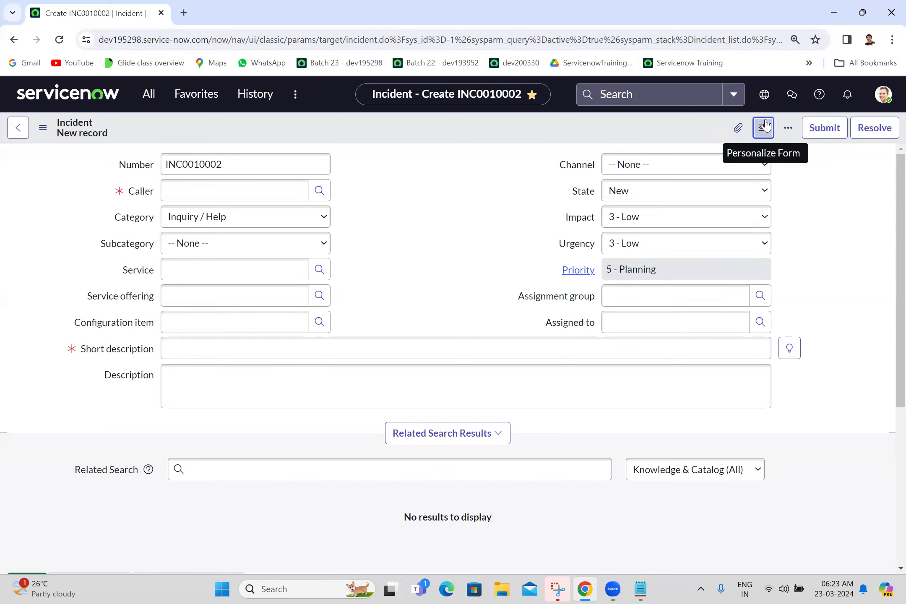
drag(864, 228, 860, 486)
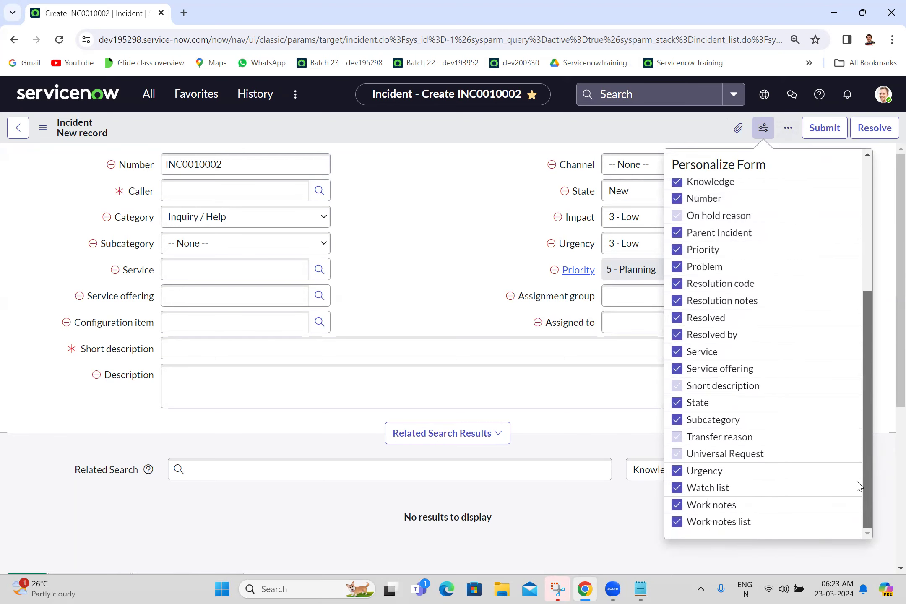
drag(858, 409, 855, 212)
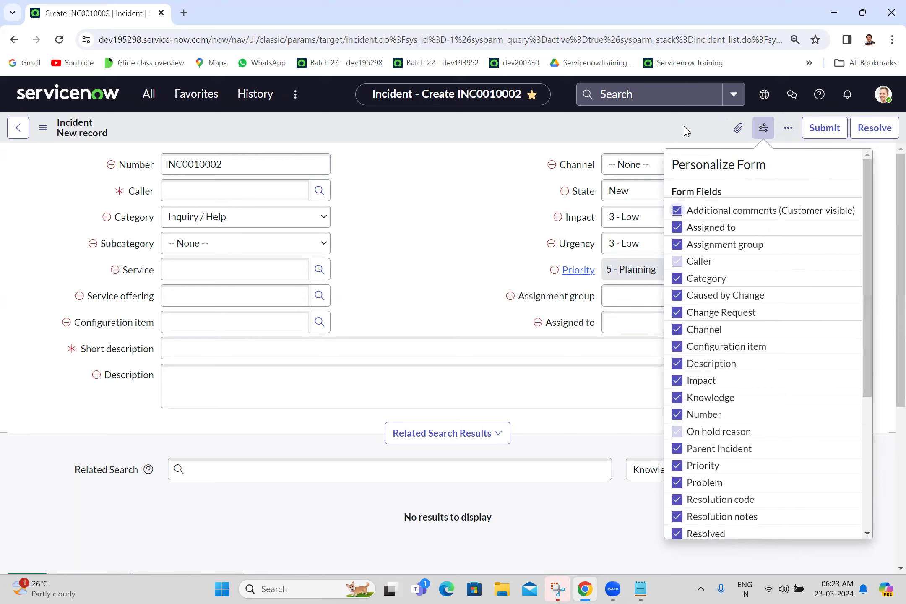
Step: Check the incident form's additional options for the template bar and annotations, and close them
click(787, 130)
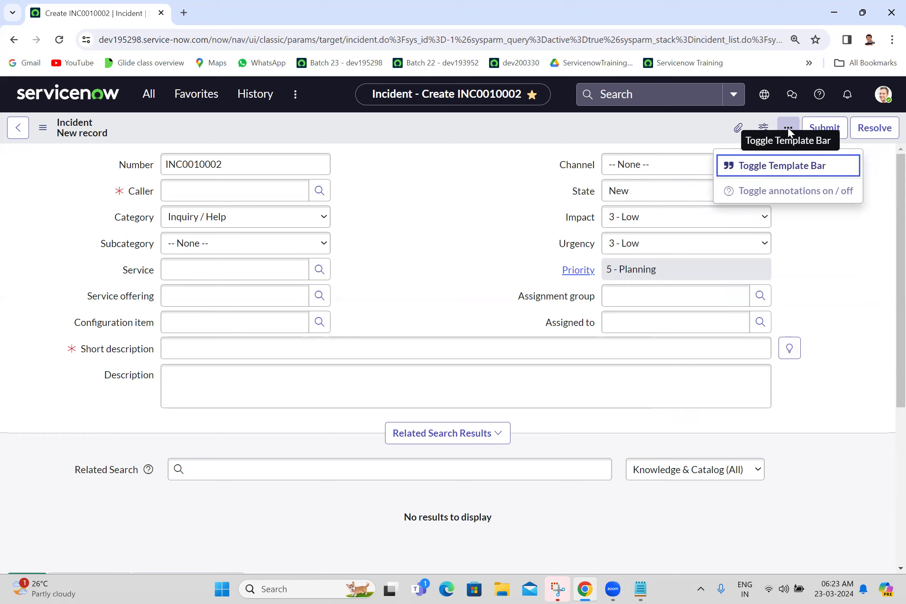
click(788, 130)
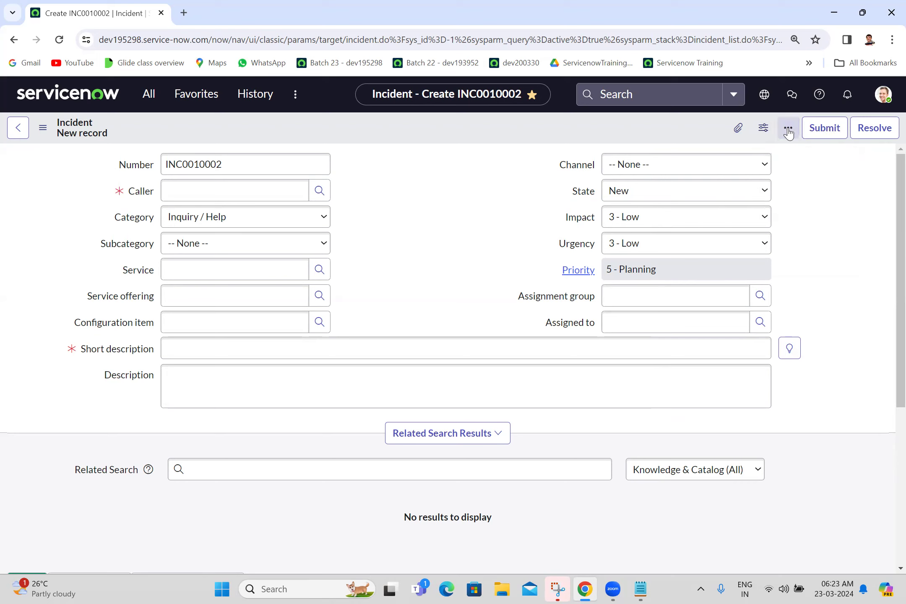
Step: Show the incident form's template bar, check the annotations option, and hide the template bar again
click(788, 130)
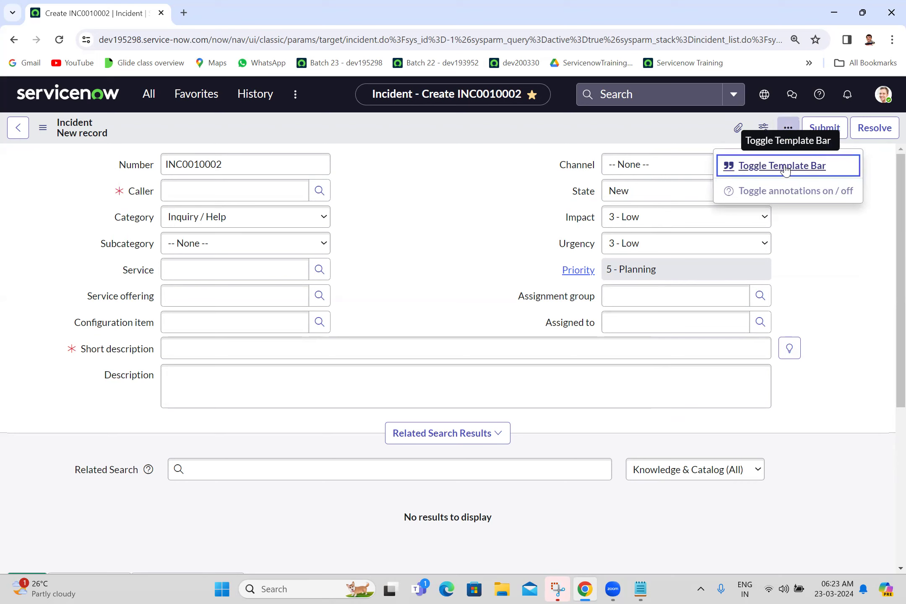
click(767, 165)
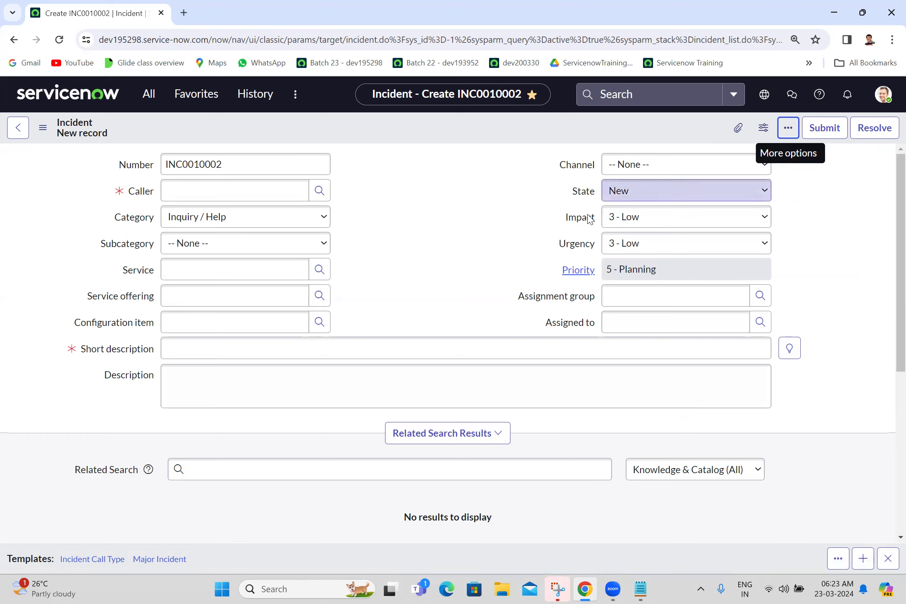
click(790, 137)
click(801, 190)
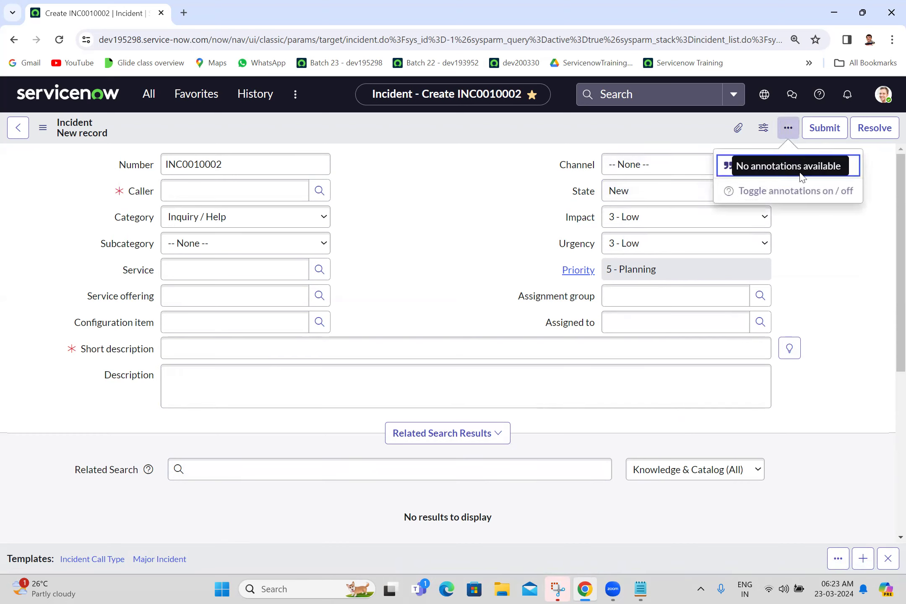
click(800, 167)
click(842, 167)
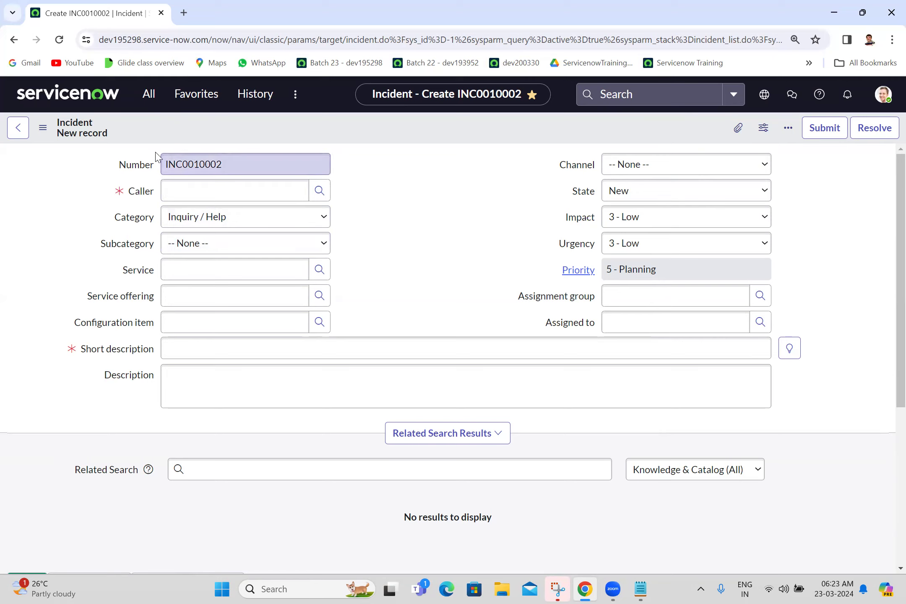
Step: Highlight the incident's Number value, clear the highlighting, and view the Configure options in the form header's context menu
click(136, 166)
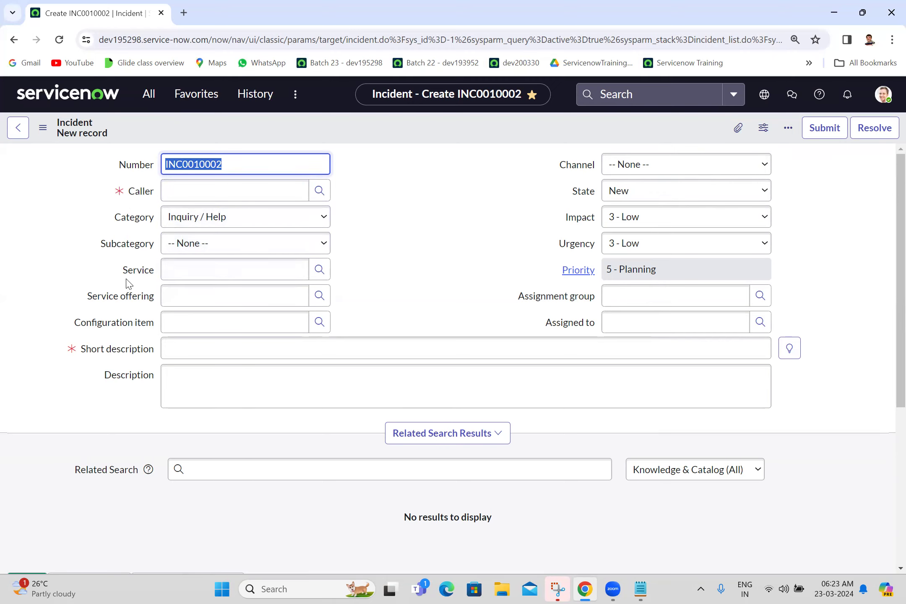
click(445, 160)
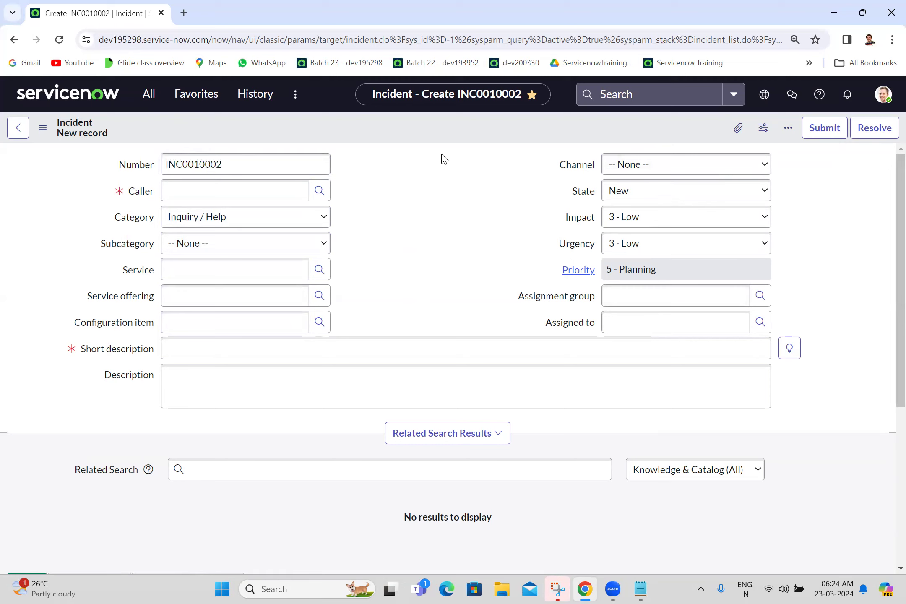
right_click(316, 125)
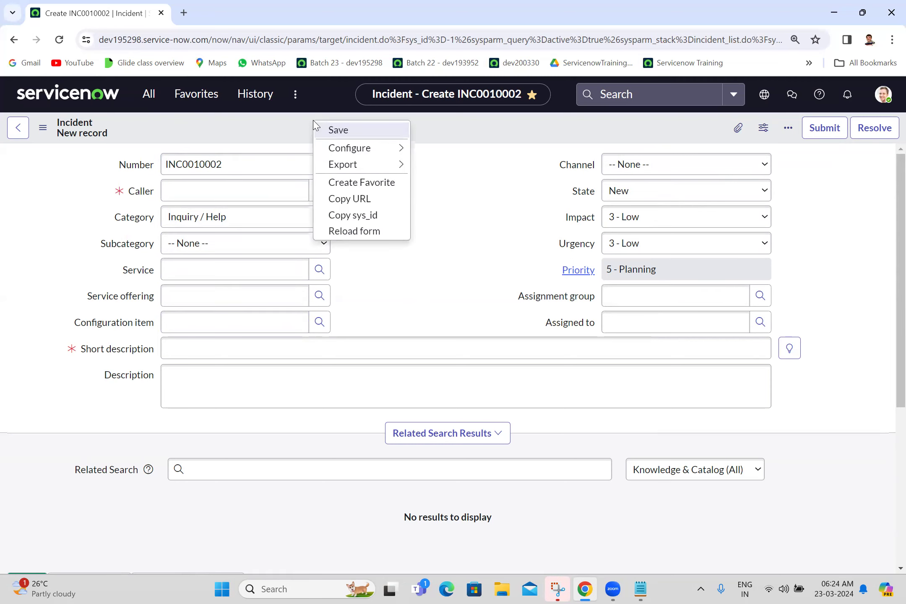
mouse_move(354, 148)
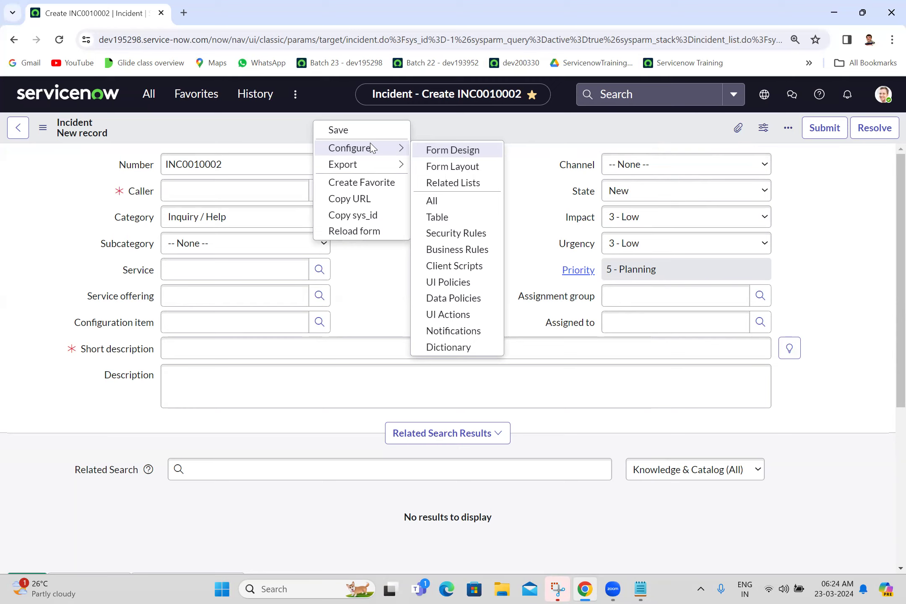
click(239, 131)
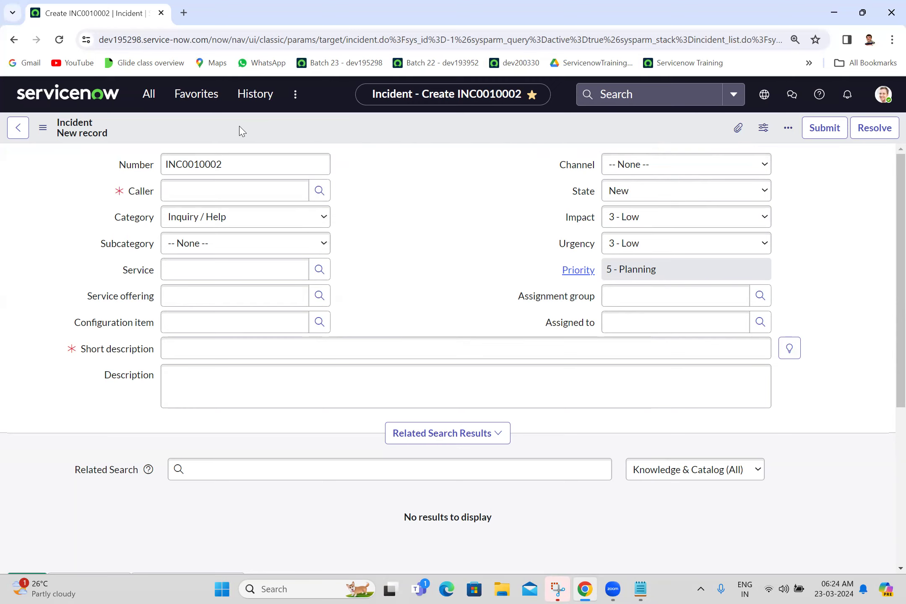
Step: View the Configure options from the form's additional actions, and the Number field's label, dictionary and style configuration options
click(43, 129)
mouse_move(106, 160)
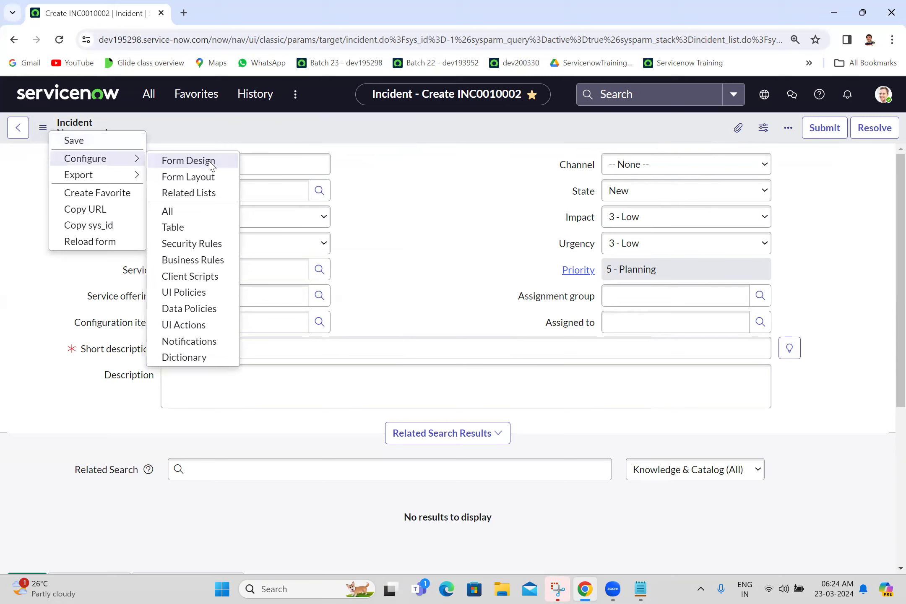
click(364, 130)
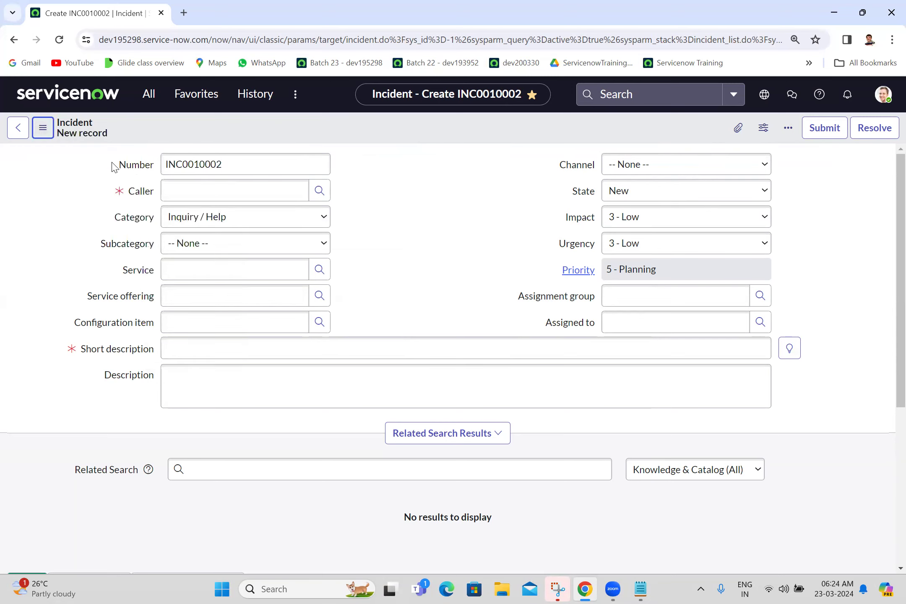
right_click(142, 166)
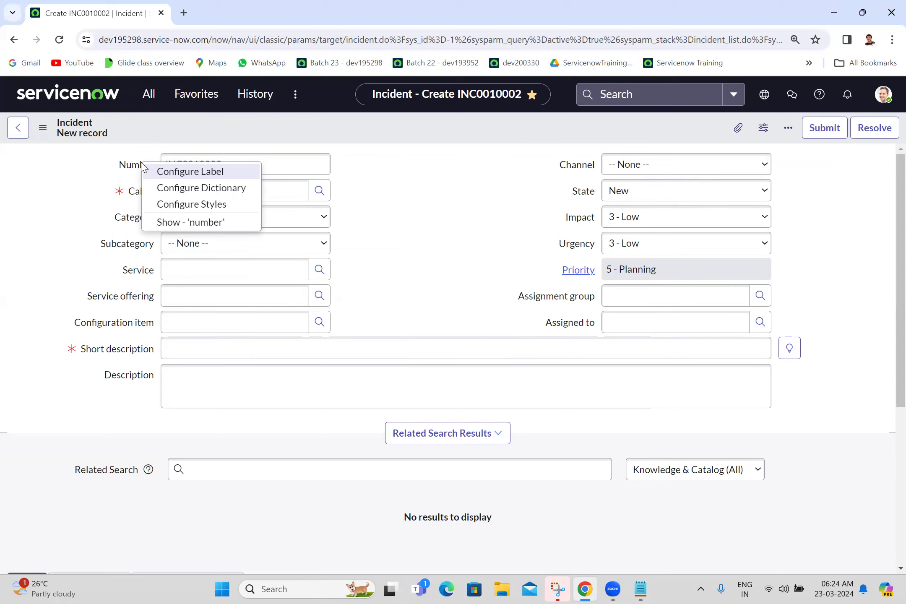
click(459, 209)
Step: Enter "unable to set password" as the incident's short description so that related search runs on it, and highlight the text
drag(889, 209, 888, 301)
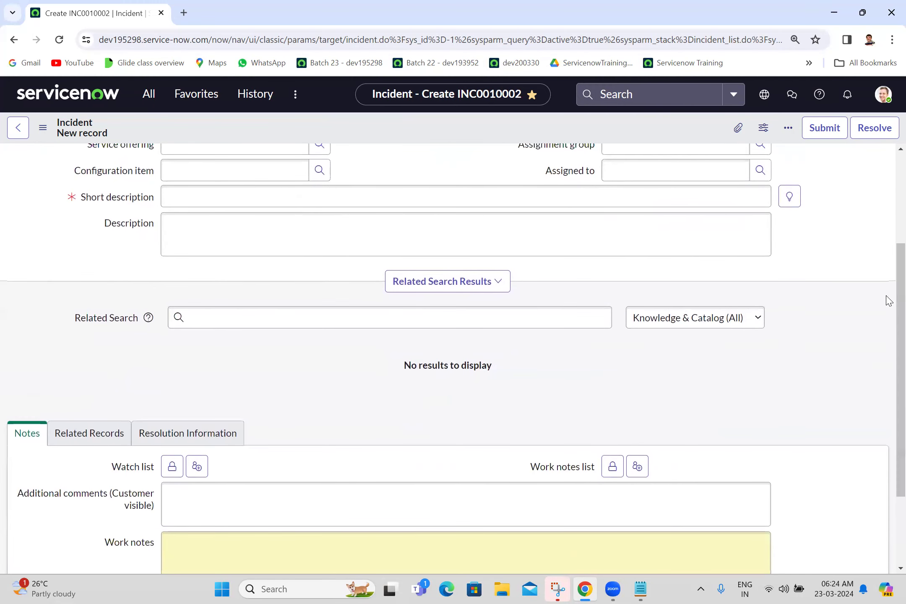
click(348, 187)
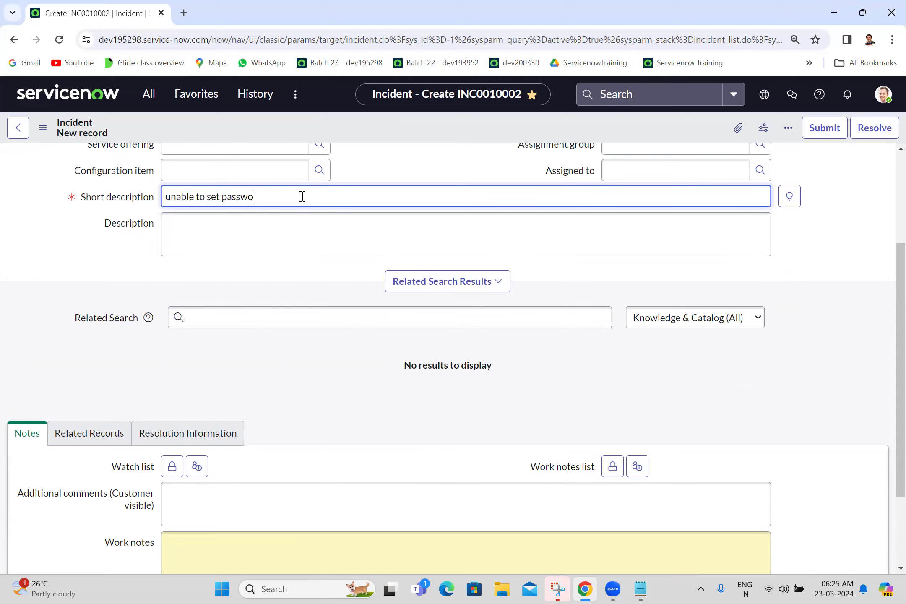
click(430, 161)
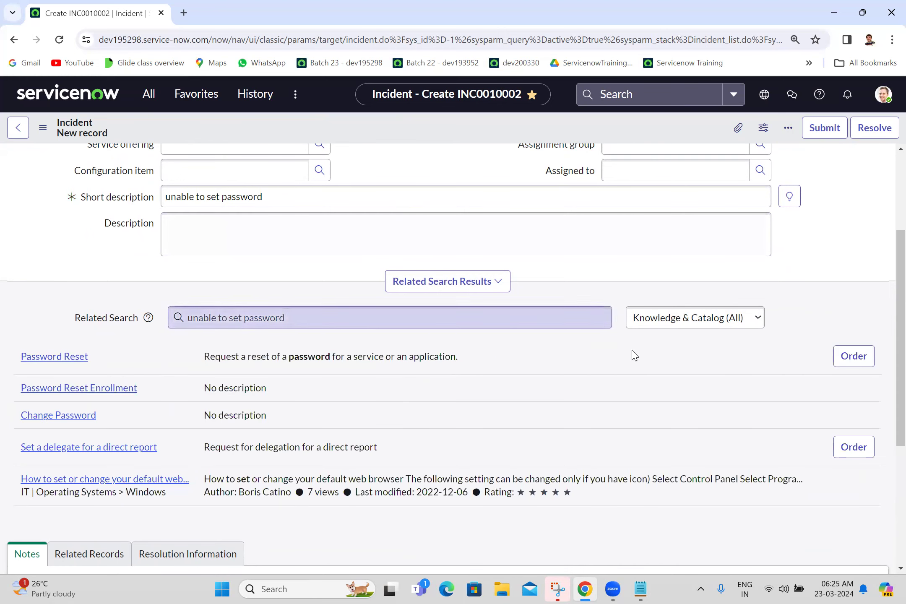
triple_click(289, 190)
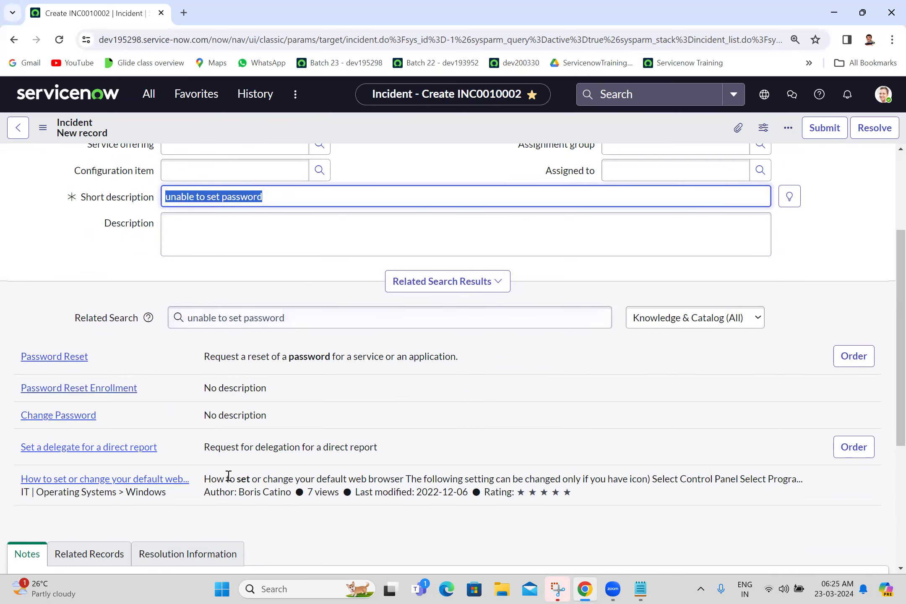
Step: Filter the related search by Open Incidents, by Resolved Incidents, and finally by Knowledge Articles
click(691, 320)
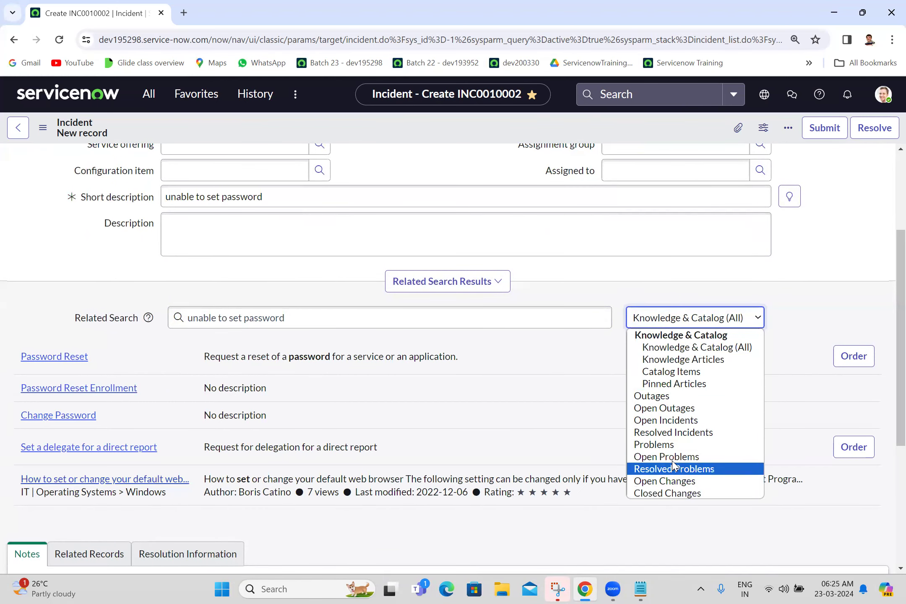
click(680, 421)
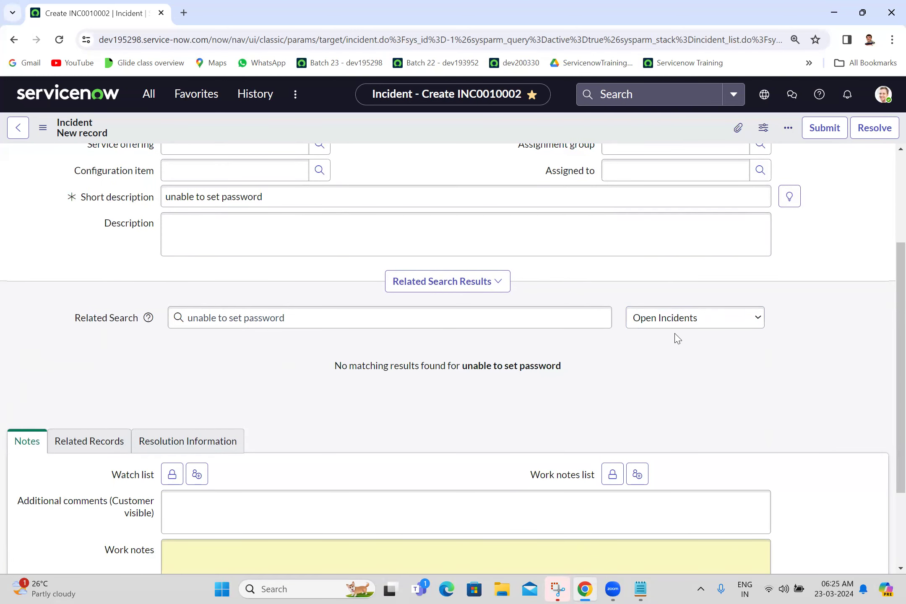
click(690, 318)
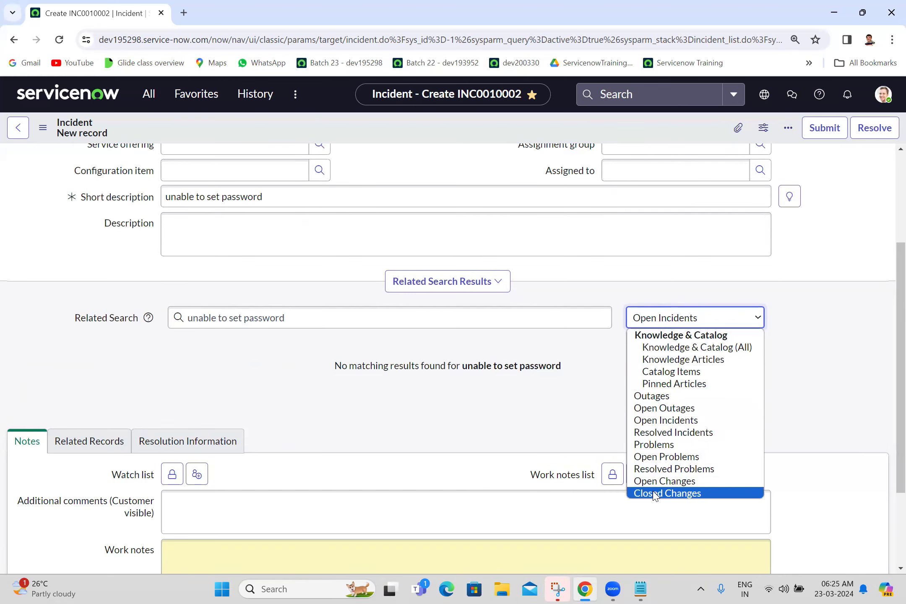
click(667, 436)
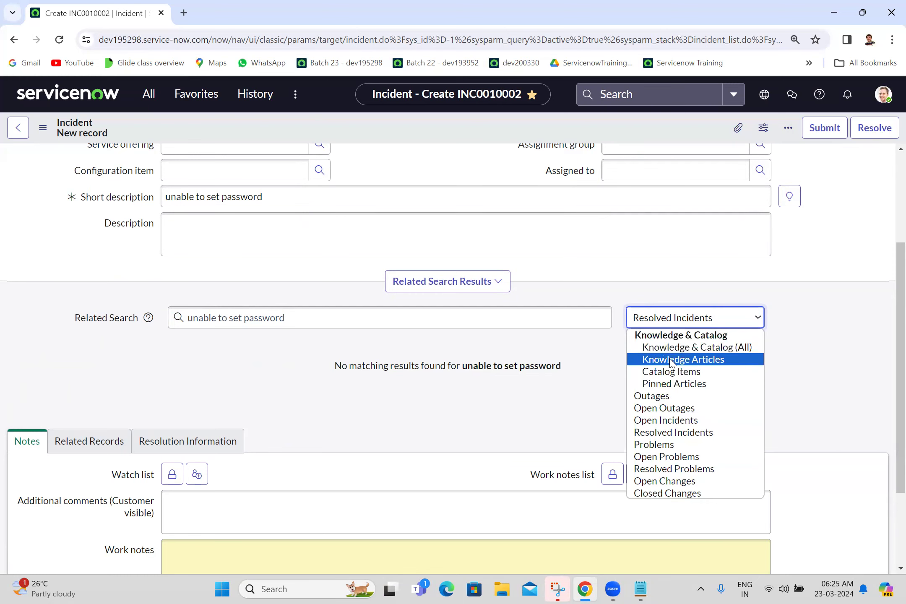
click(669, 359)
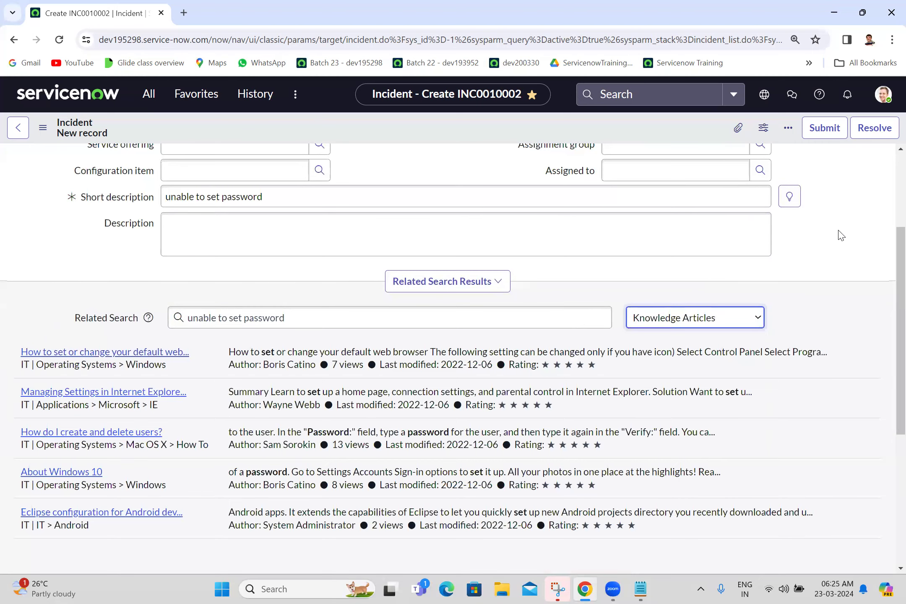
Step: Delete the text from the incident's short description to clear the related search
triple_click(437, 185)
click(480, 152)
drag(897, 286, 896, 300)
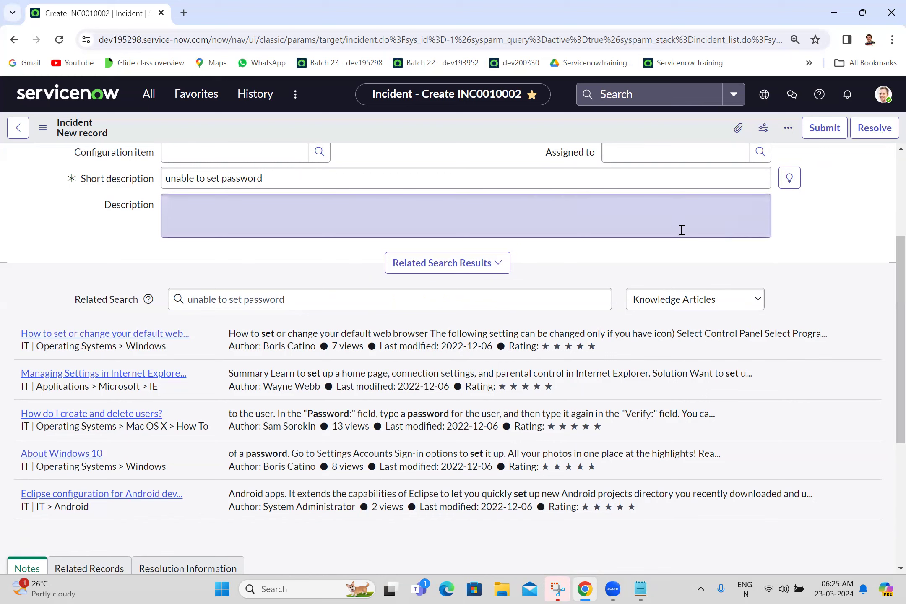
click(519, 183)
triple_click(519, 183)
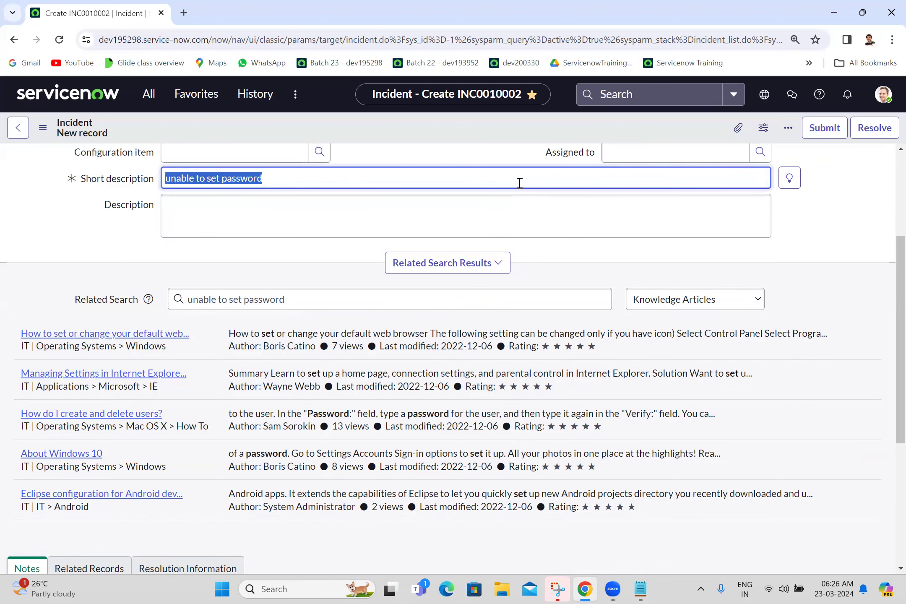
key(BackSpace)
click(829, 196)
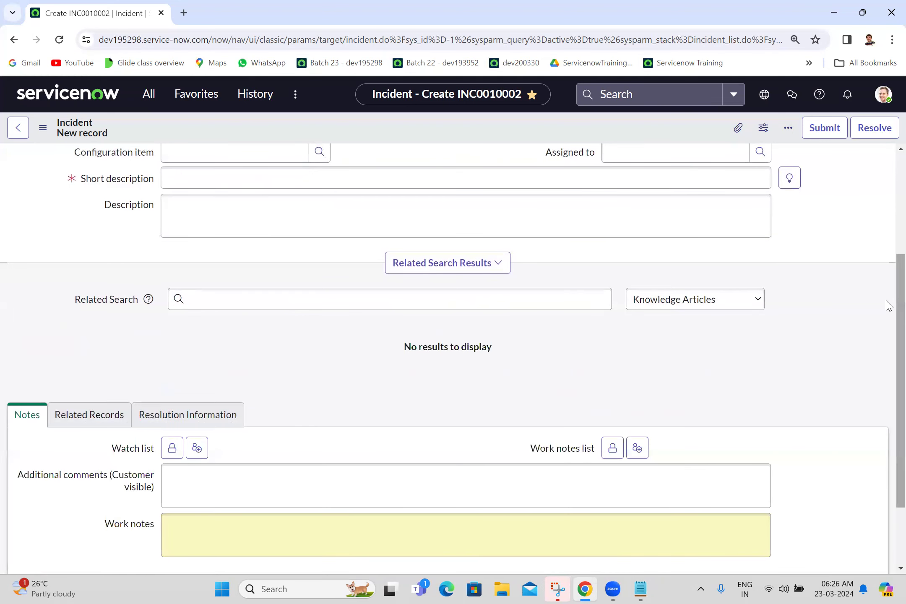
Step: View the Related Records and Resolution Information sections at the end of the incident form
scroll(888, 310, down, 5)
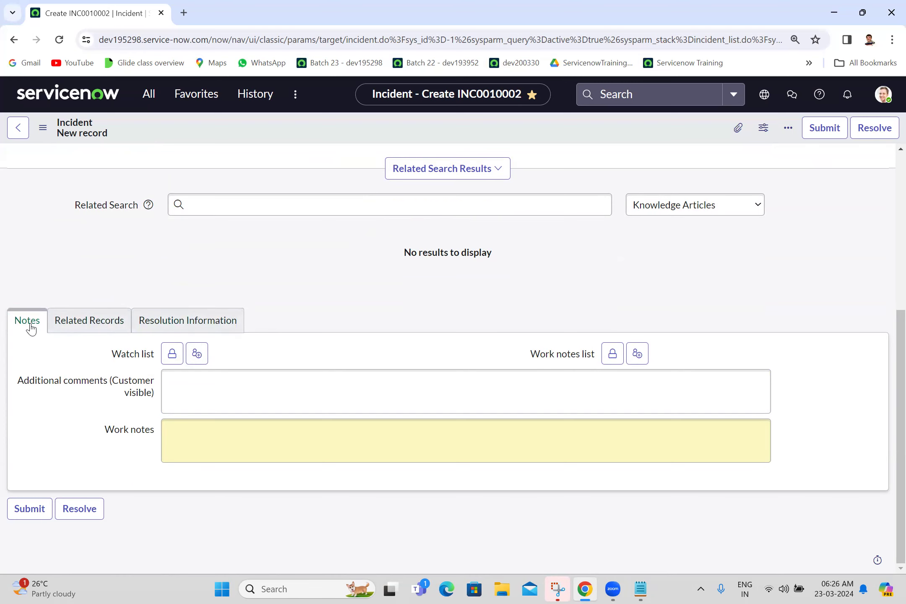
click(76, 328)
click(187, 403)
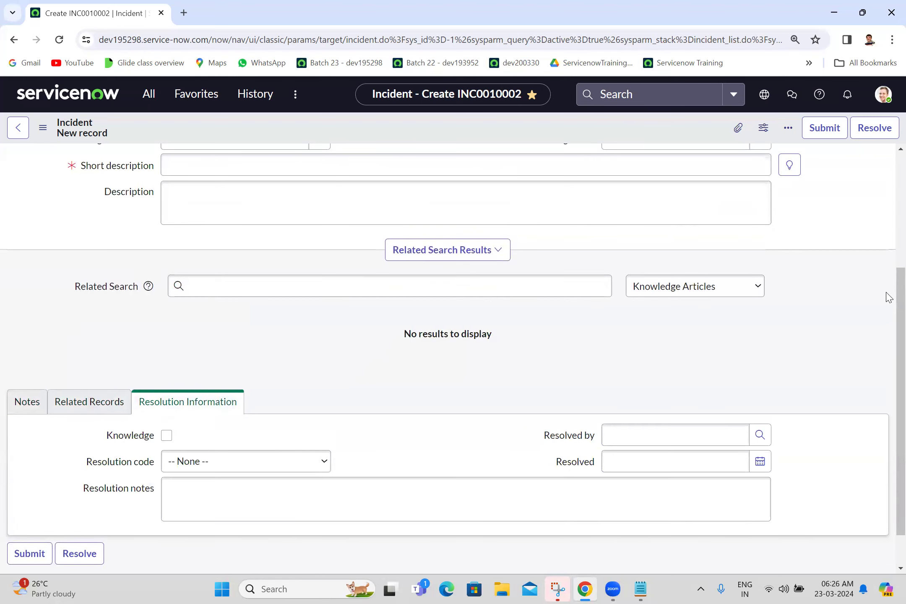
drag(897, 301, 897, 399)
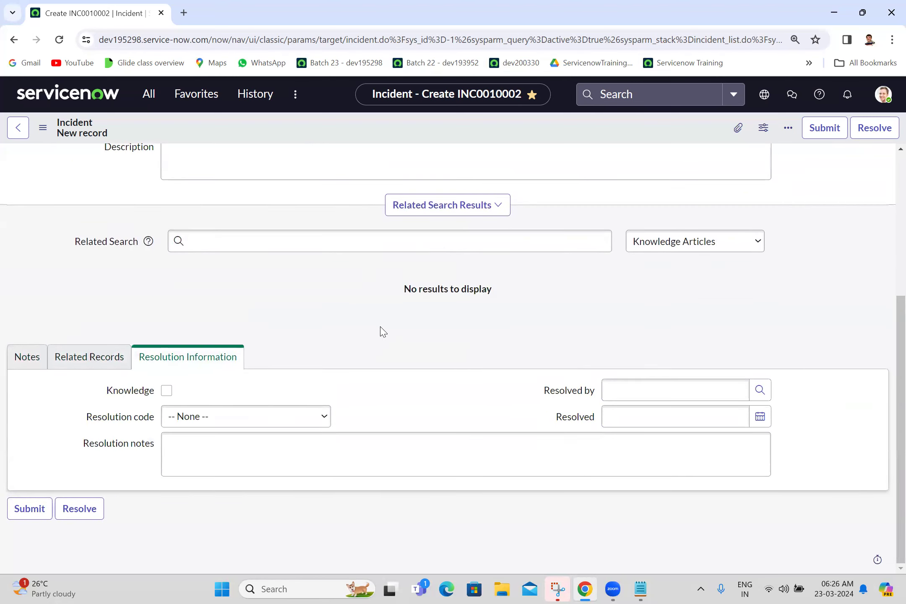
Step: Return to the Notes section and examine its Additional comments (Customer visible) and Work notes fields
click(28, 354)
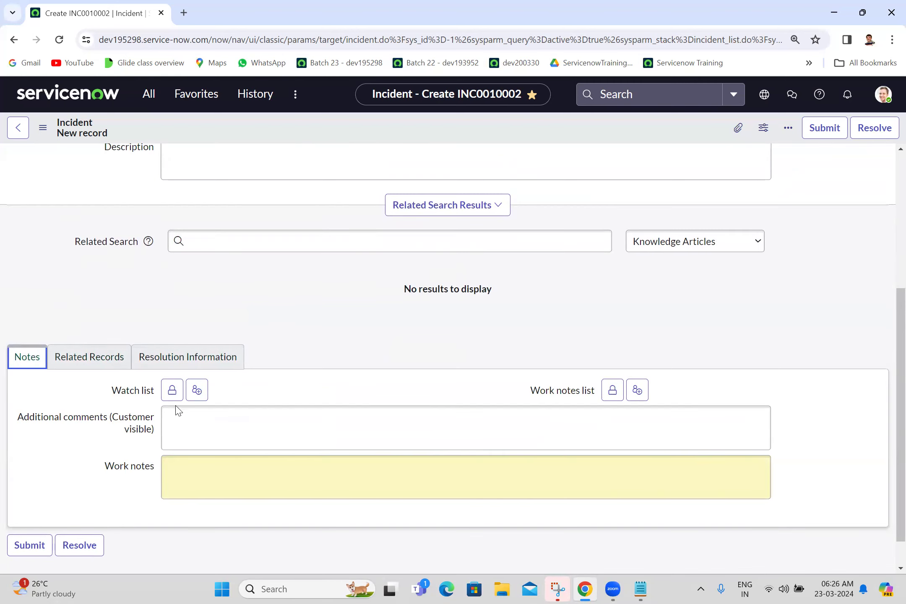
click(260, 427)
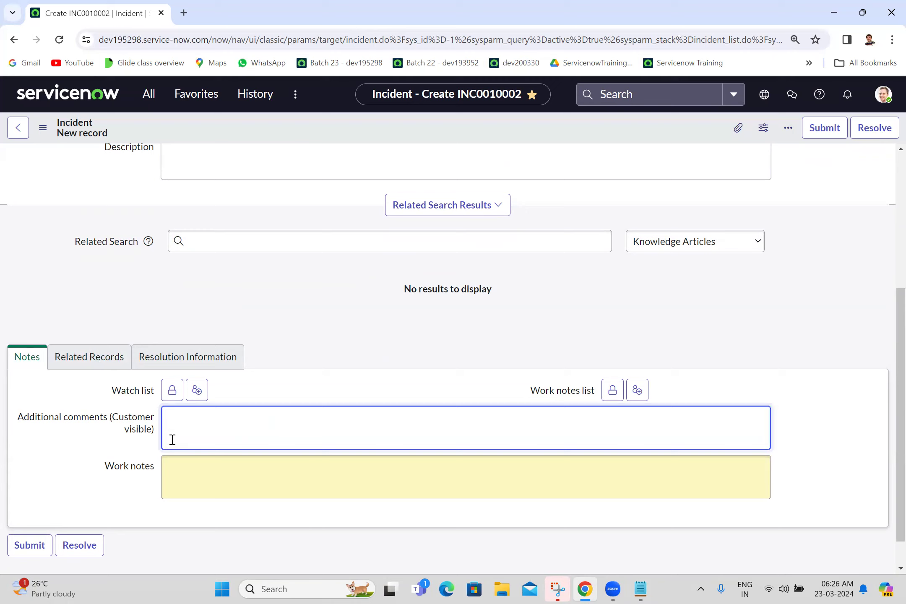
click(263, 431)
triple_click(89, 420)
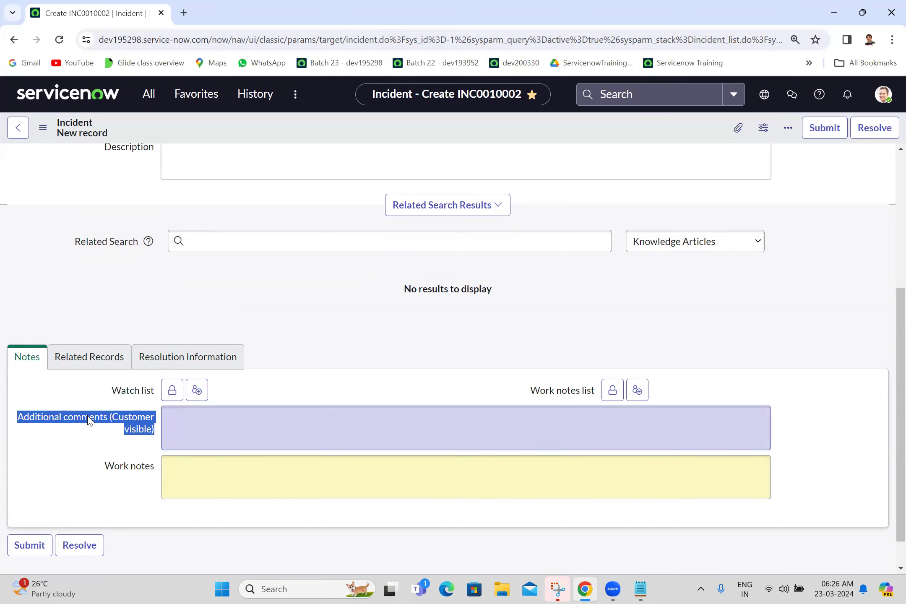
click(130, 460)
Step: Fill in the caller's name, set the short description to "test", and save the new incident without leaving its form
scroll(888, 291, up, 5)
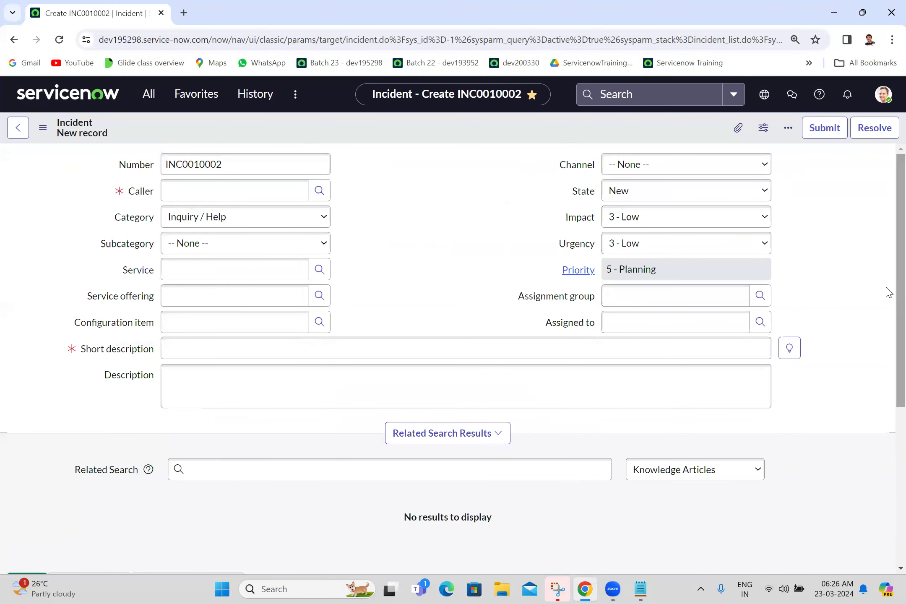
click(239, 200)
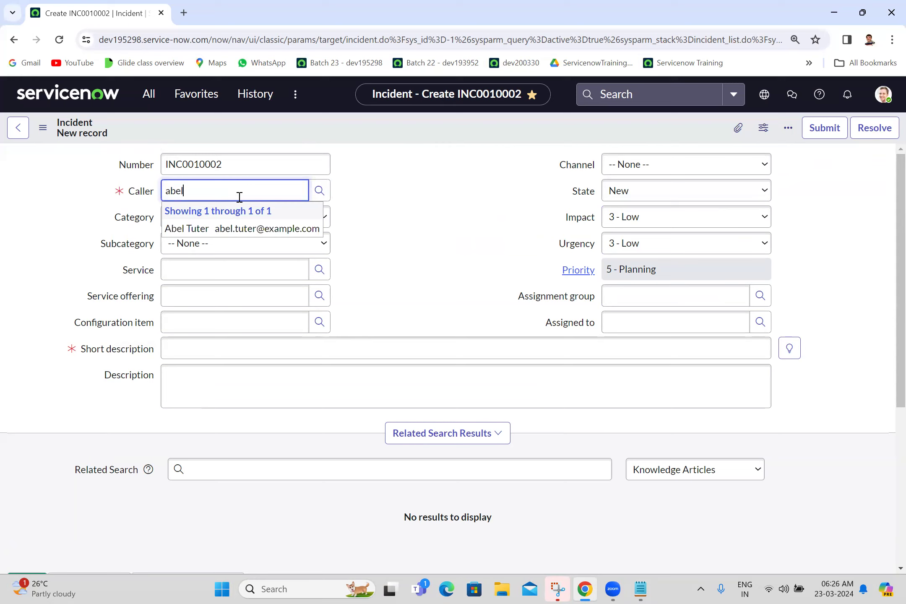
click(241, 226)
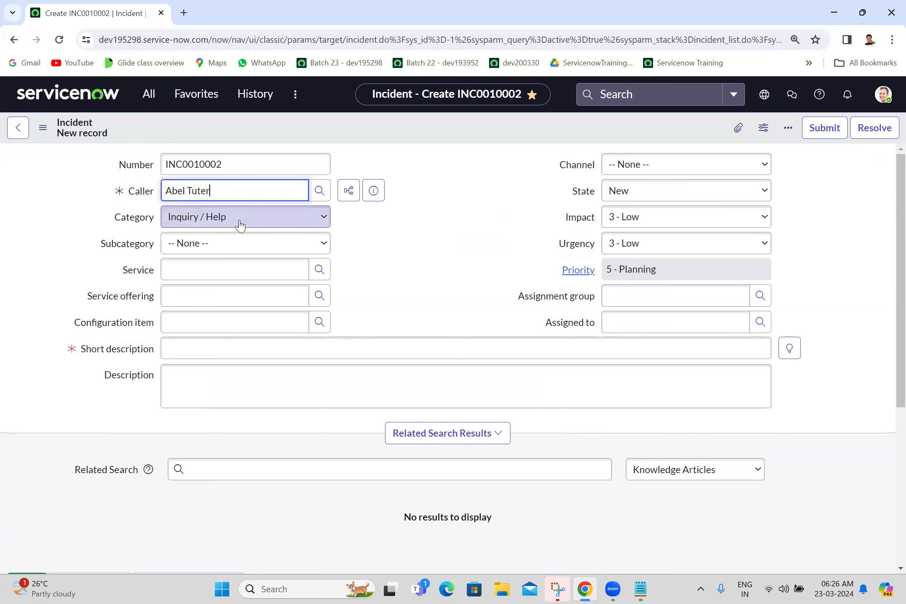
click(263, 353)
text(test)
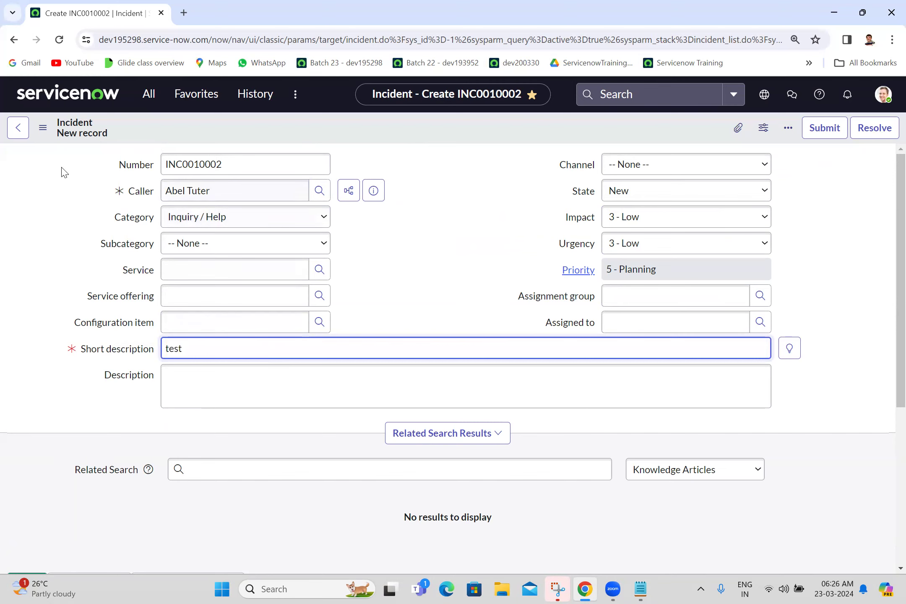
click(42, 128)
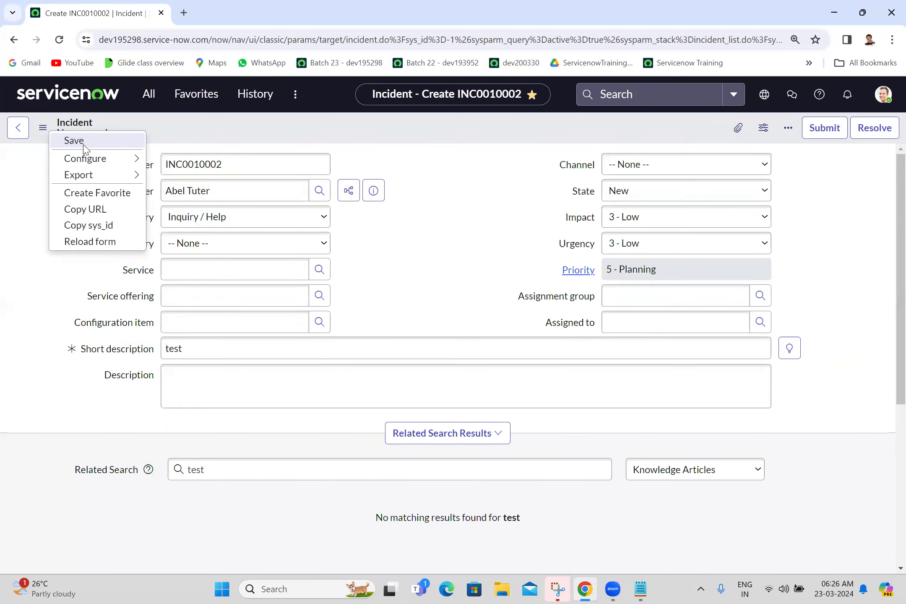
click(84, 147)
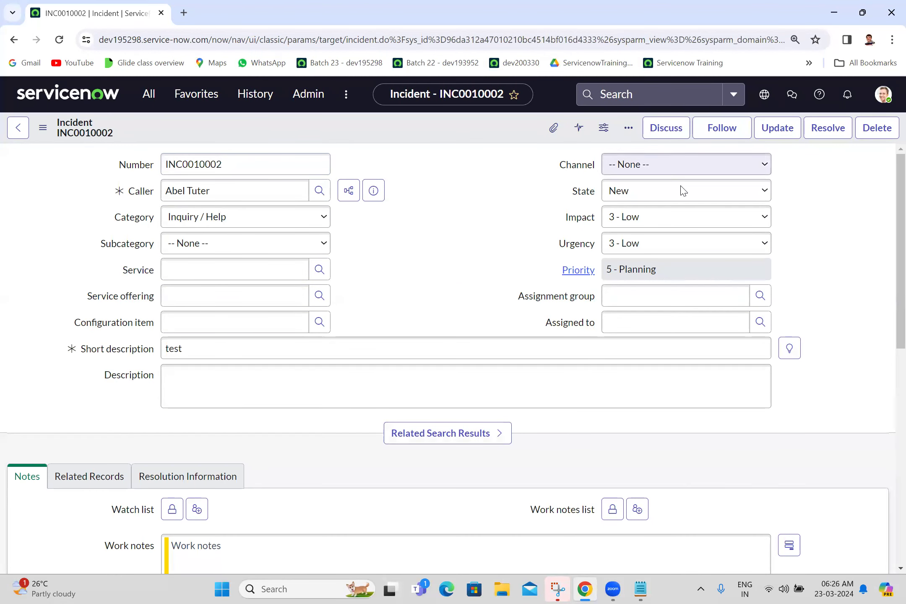
Step: Post the work note "ethfgff" in the saved incident's Notes section
scroll(888, 421, down, 5)
scroll(888, 421, down, 4)
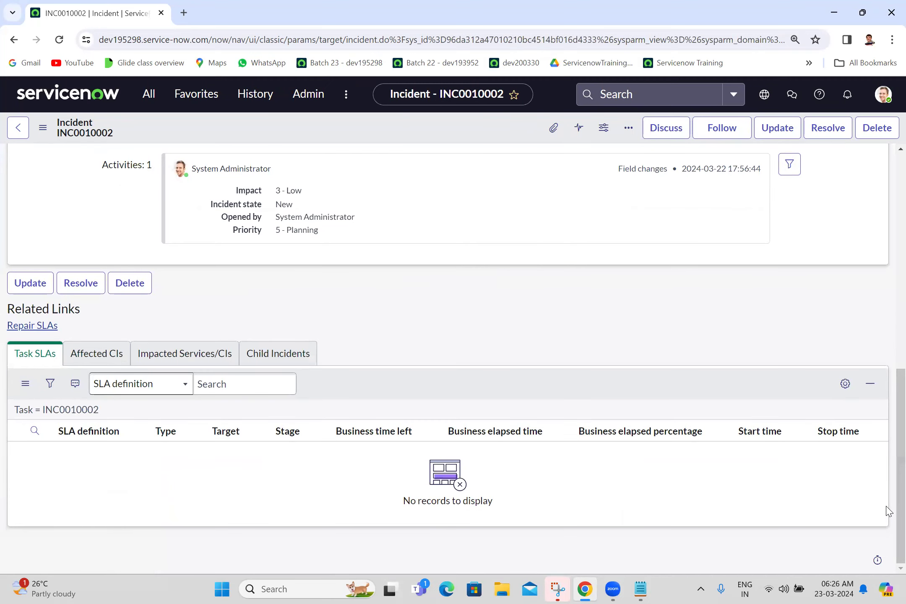
scroll(887, 420, up, 5)
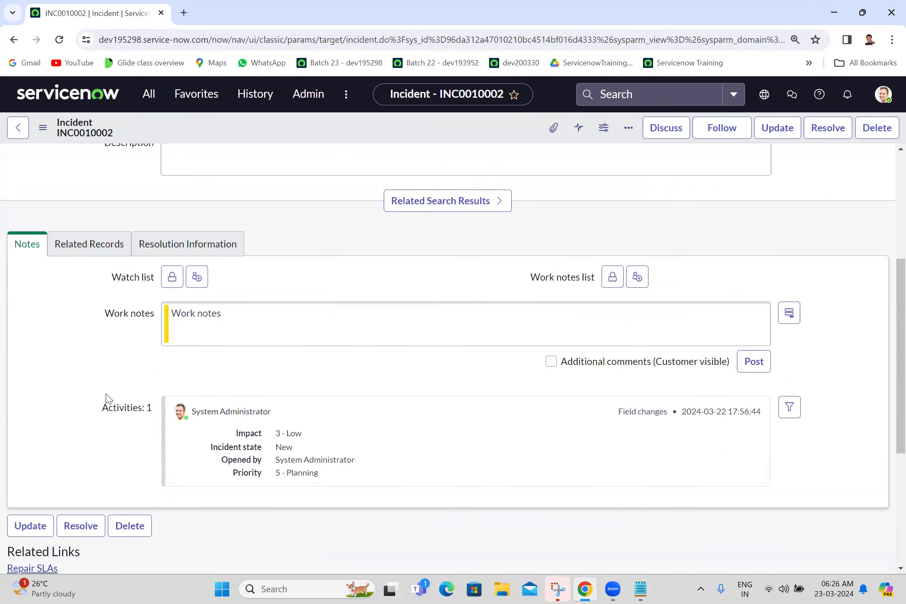
drag(106, 398, 272, 453)
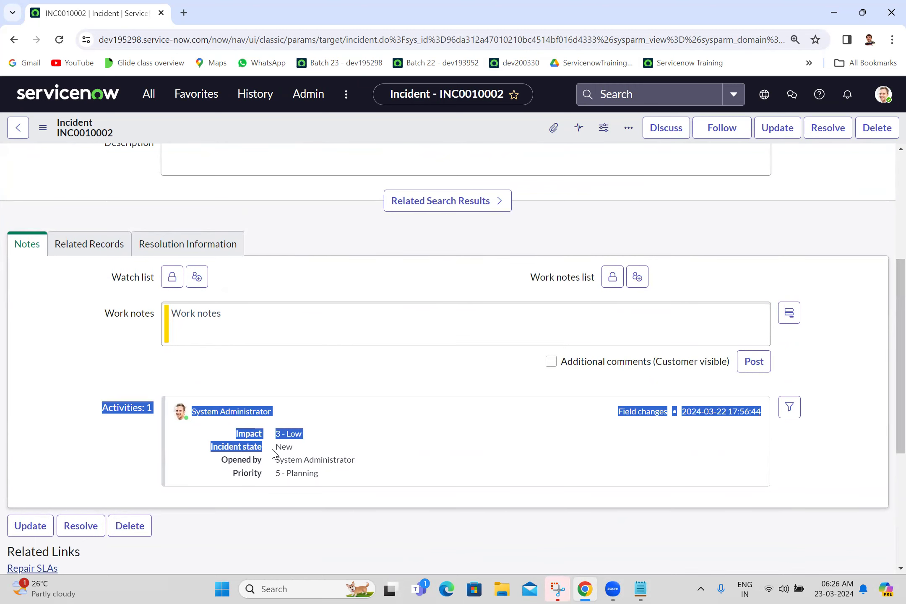
click(253, 325)
text(ethfgff)
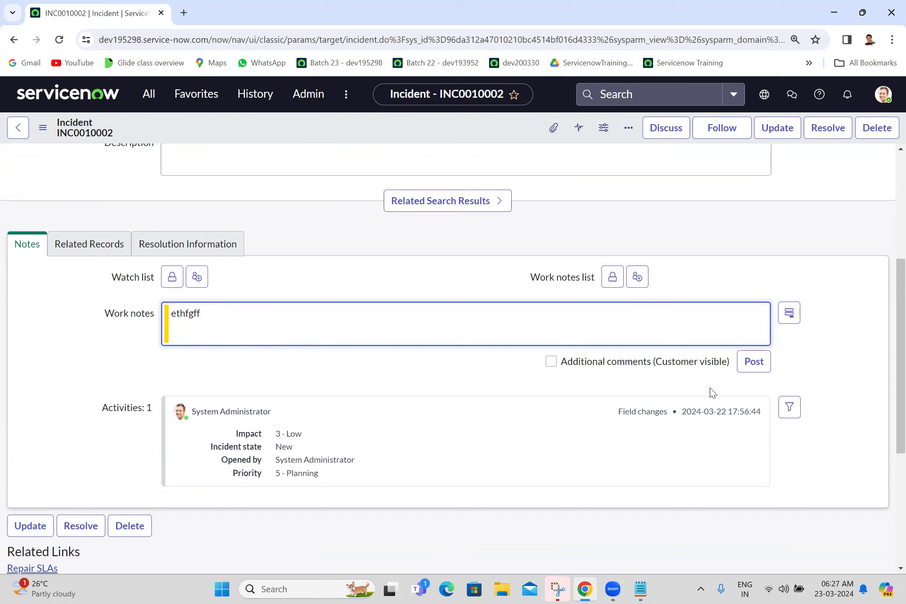
click(752, 360)
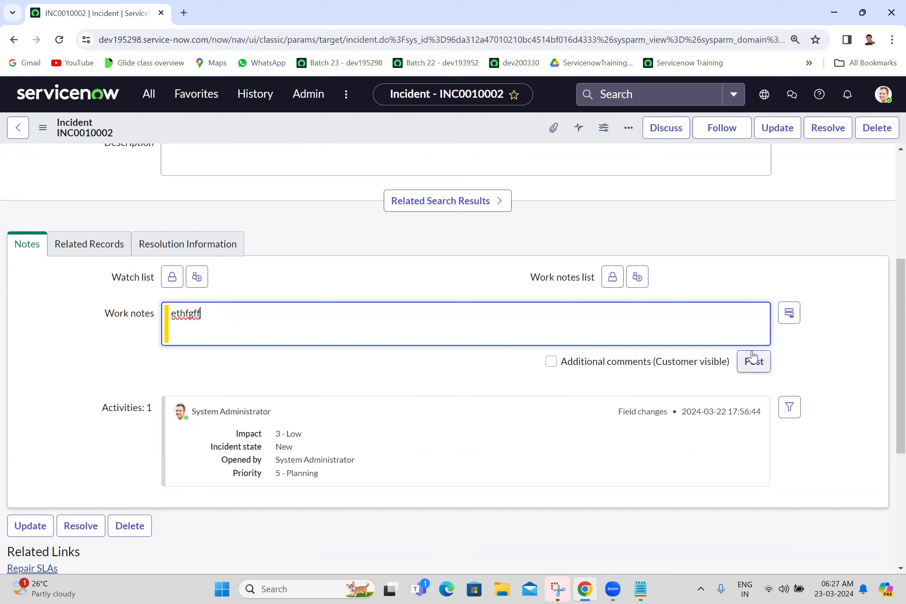
Step: Switch the note entry to Additional comments (Customer visible) and post the comment "ZXvcbc"
click(553, 364)
click(499, 326)
text(ZXvcbc)
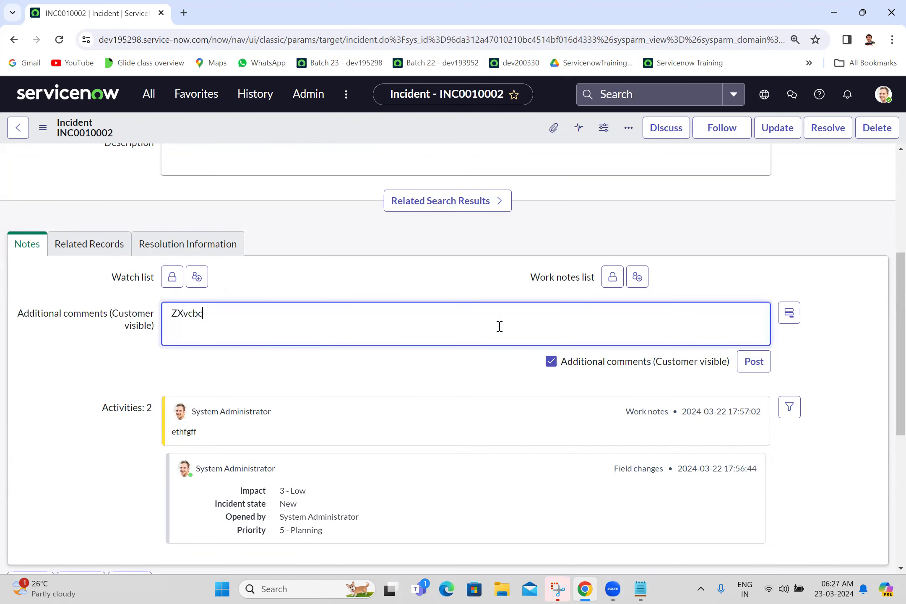
click(753, 362)
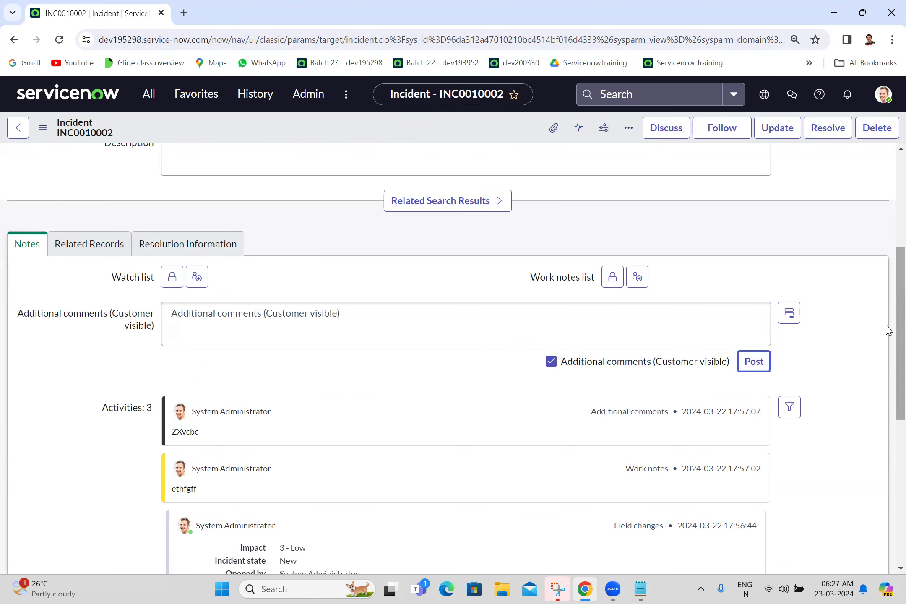
Step: Review the activity types offered in the Filter Activity list of the incident's activity log, then close the list
scroll(887, 343, down, 3)
scroll(888, 373, up, 1)
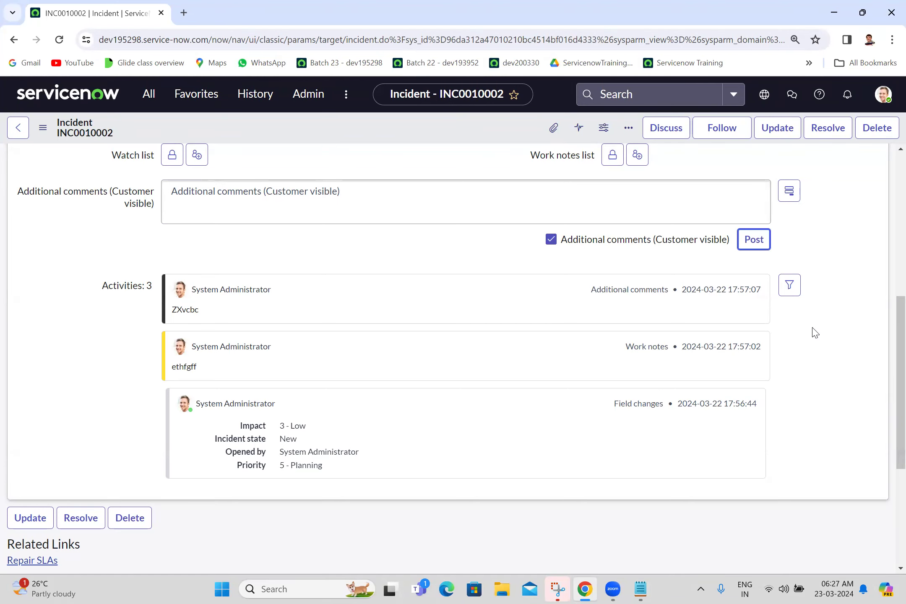
click(788, 288)
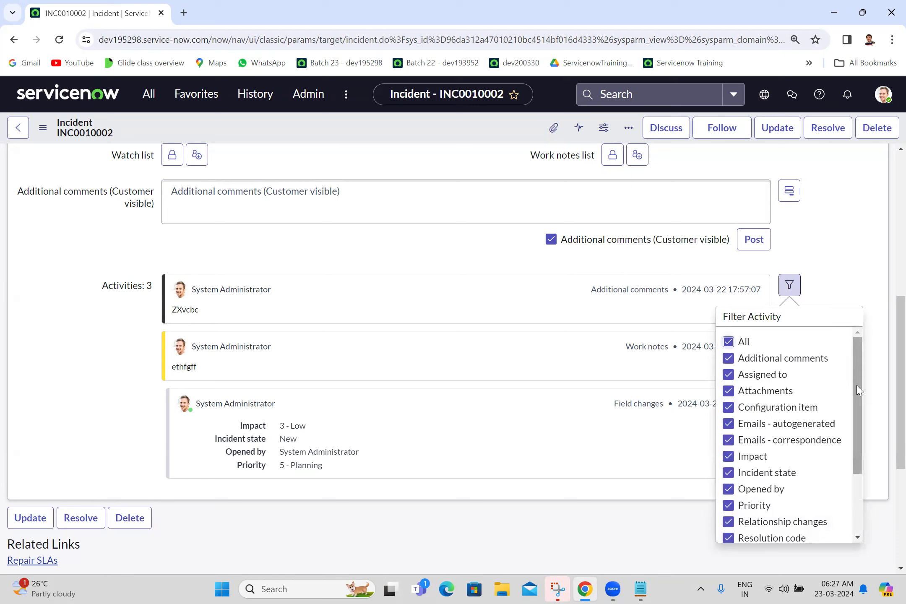
drag(857, 390, 849, 478)
scroll(847, 453, up, 2)
scroll(846, 365, down, 3)
scroll(851, 356, up, 3)
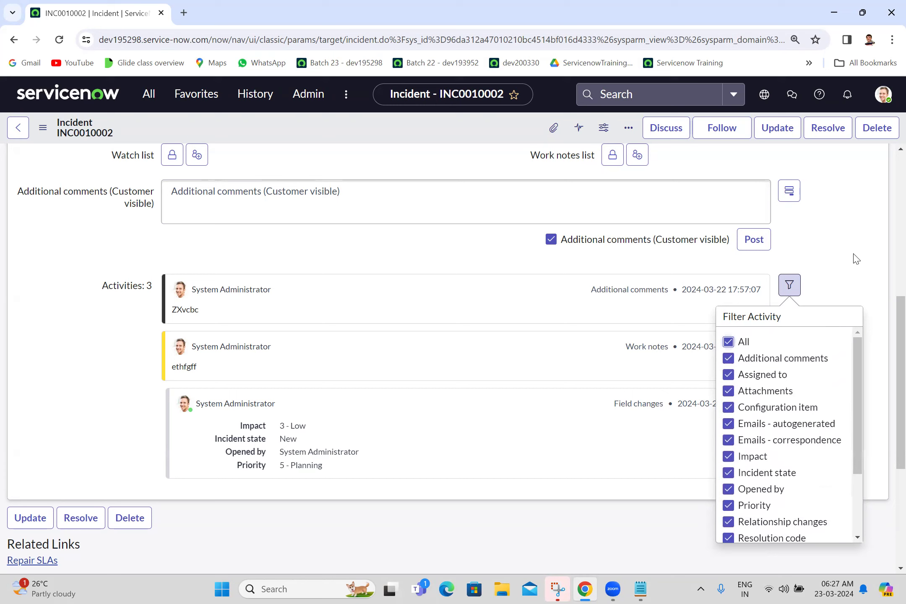
click(606, 267)
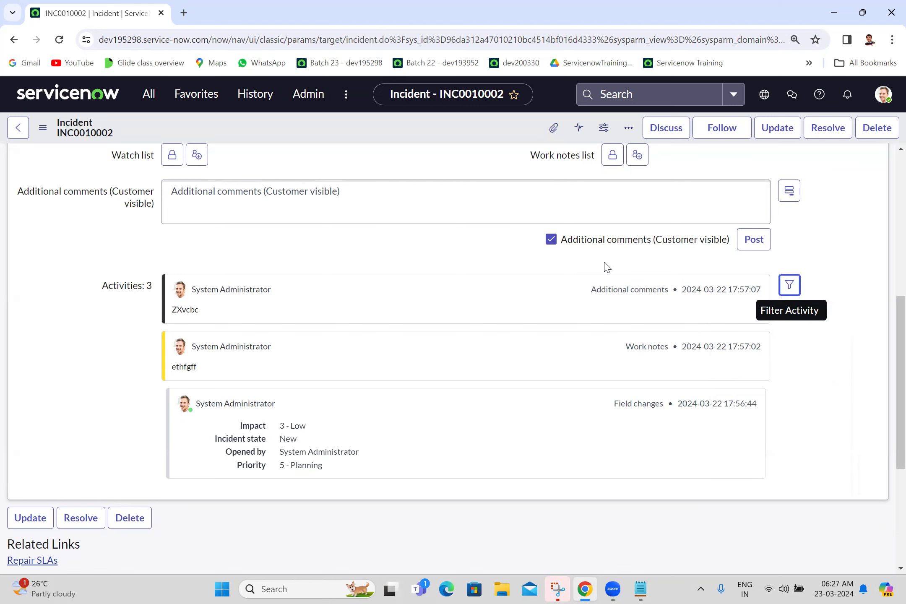
Step: View the incident's Affected CIs, Impacted Services/CIs and Child Incidents related lists, and return to Task SLAs
drag(886, 352, 886, 420)
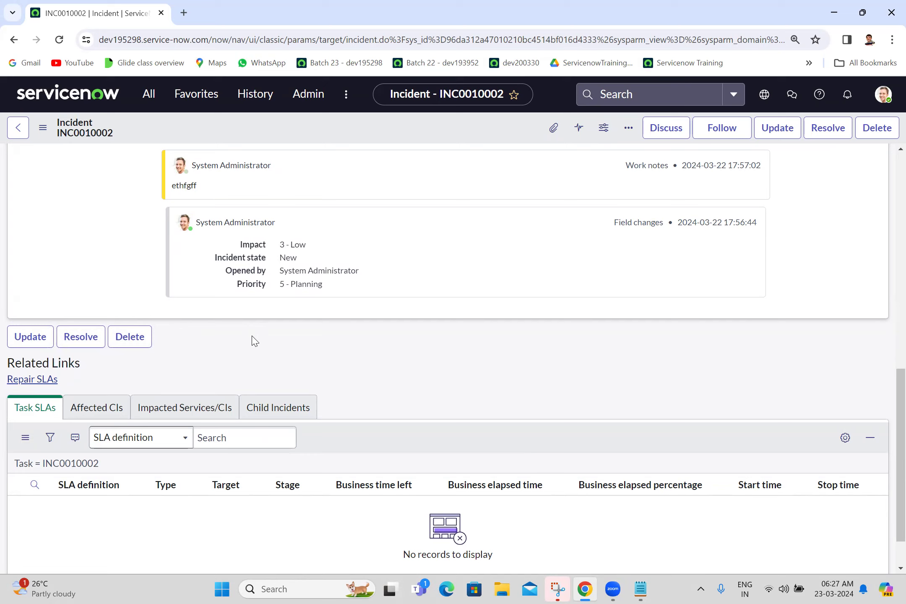
scroll(254, 340, down, 3)
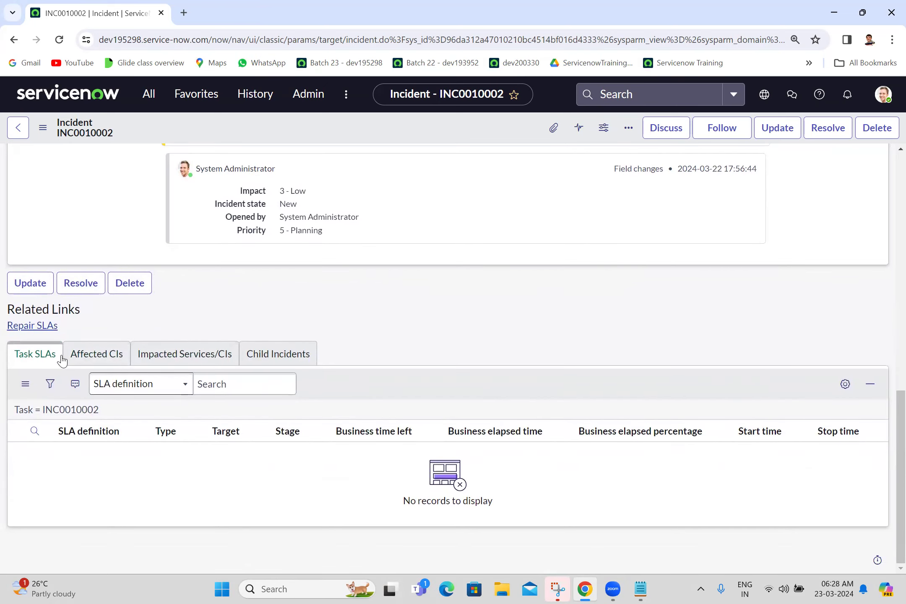
click(81, 354)
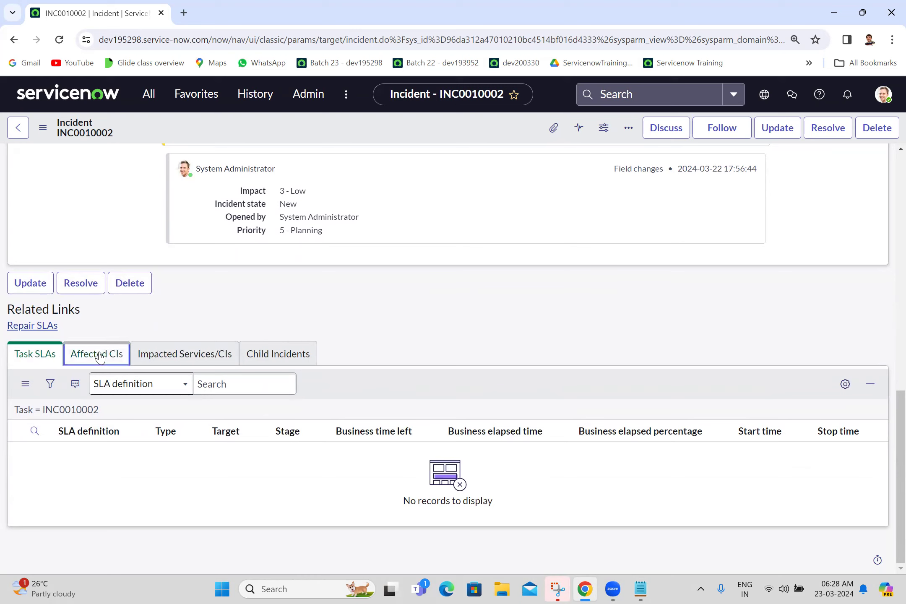
click(153, 359)
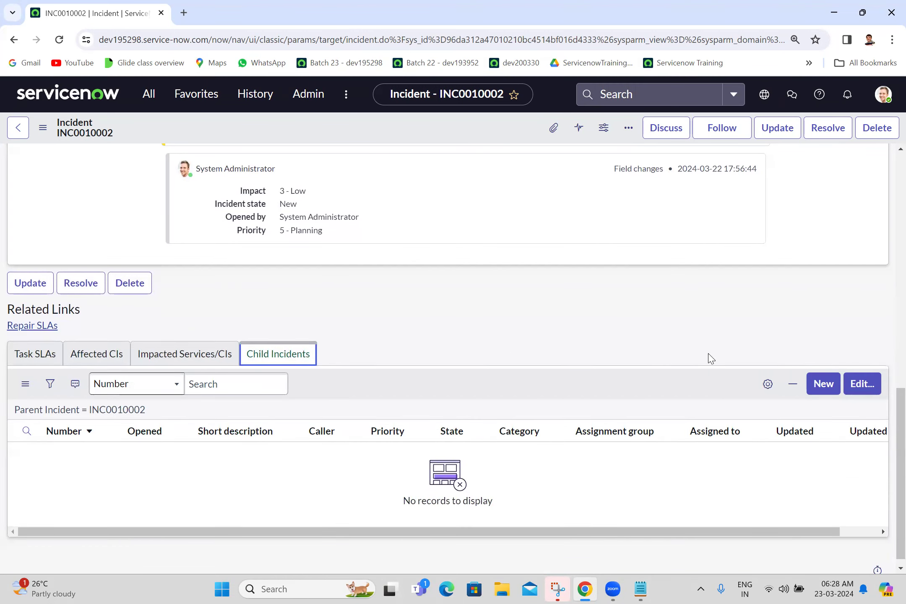
click(33, 366)
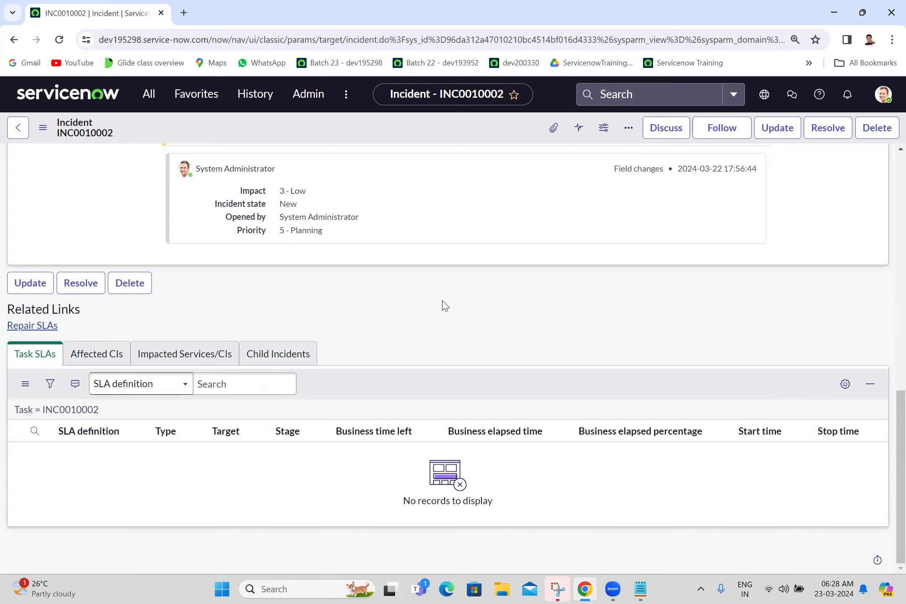
Step: Return to the start of the incident form and examine the Number field and its label
scroll(445, 306, up, 1)
scroll(445, 305, up, 10)
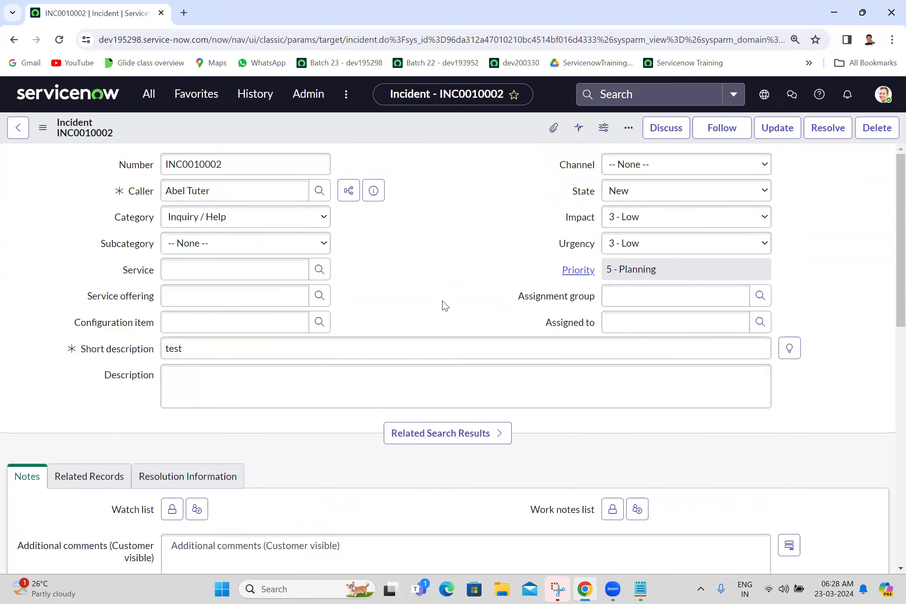
scroll(445, 305, up, 1)
scroll(445, 305, down, 1)
scroll(445, 306, up, 1)
drag(207, 151, 198, 170)
double_click(199, 170)
click(141, 164)
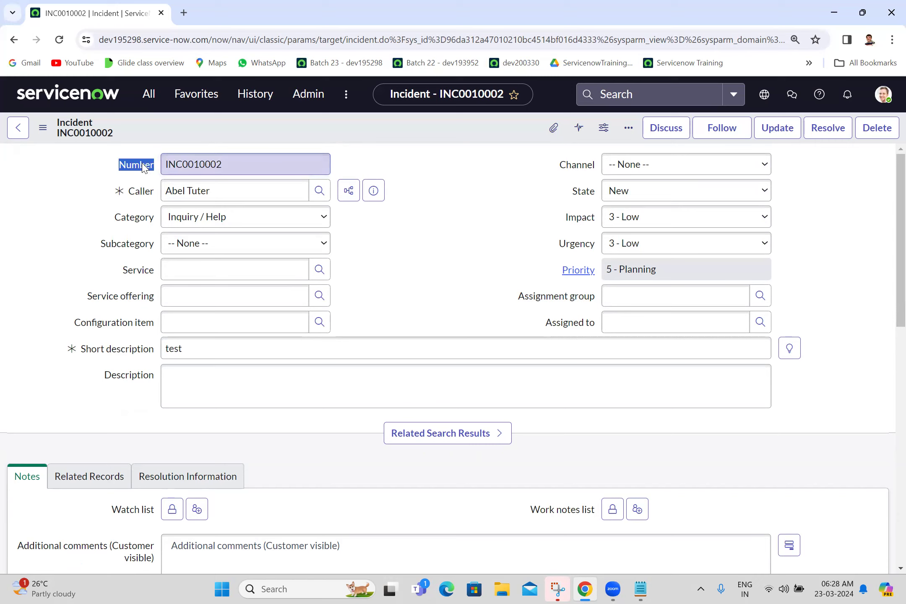
click(142, 166)
click(336, 196)
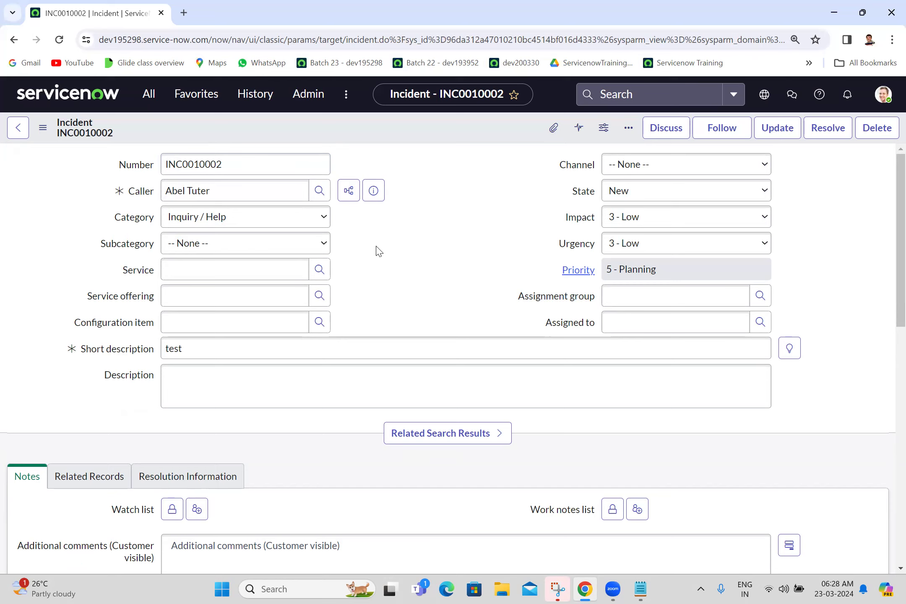
Step: View the Caller field's user lookup list and the records related to the selected caller, closing each one
click(319, 191)
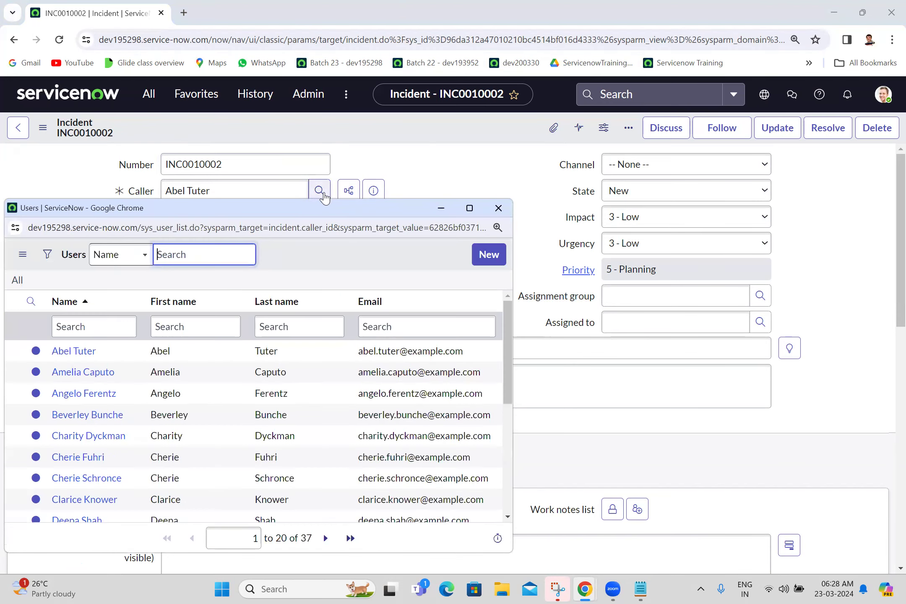
click(498, 208)
click(351, 198)
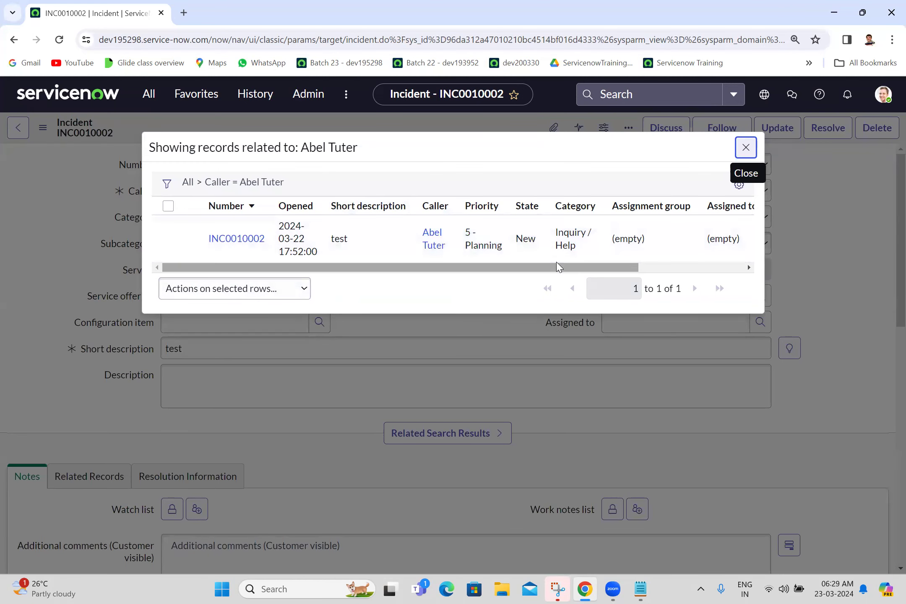
click(745, 148)
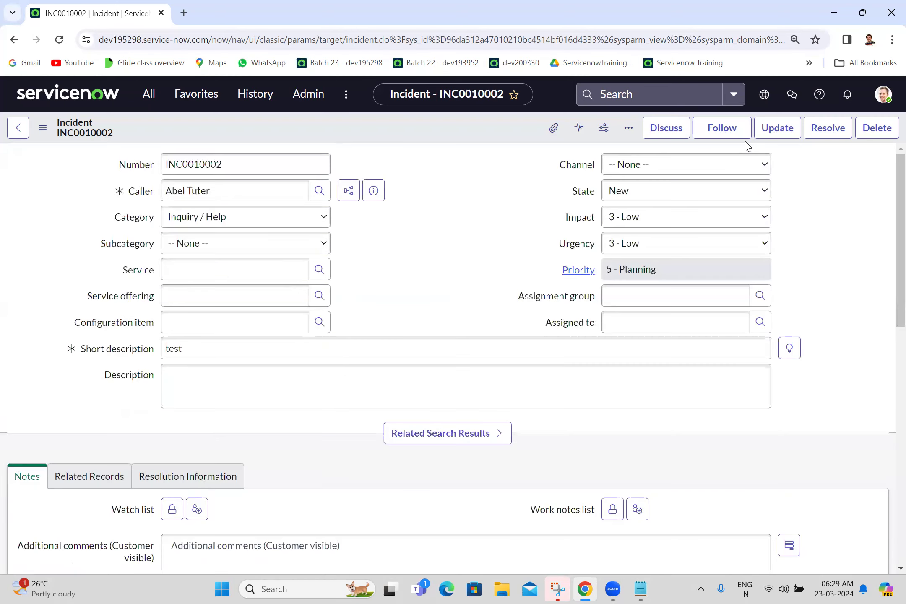
Step: Preview the caller's user record from the Caller field, look through its details, and close the preview
click(374, 191)
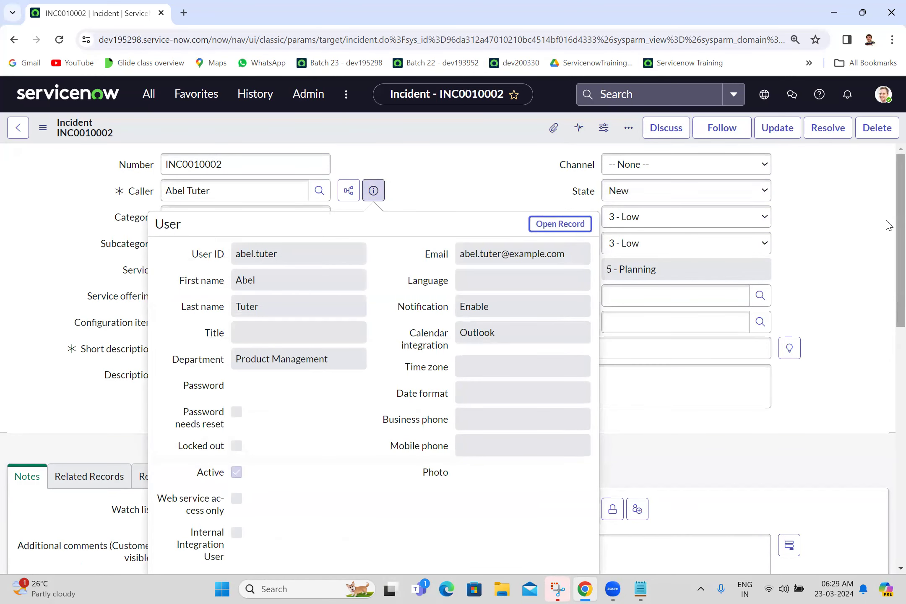
scroll(888, 222, down, 5)
scroll(885, 329, up, 5)
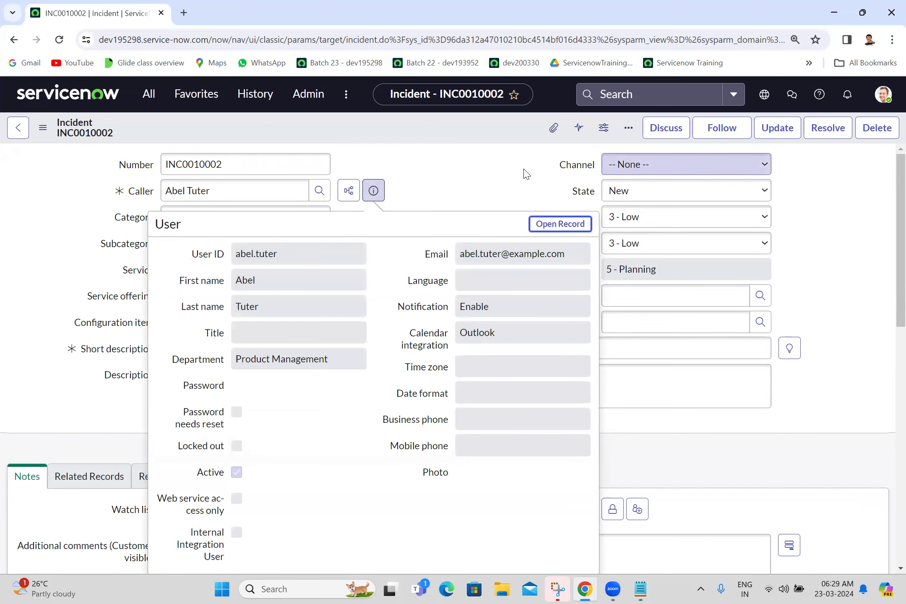
click(460, 159)
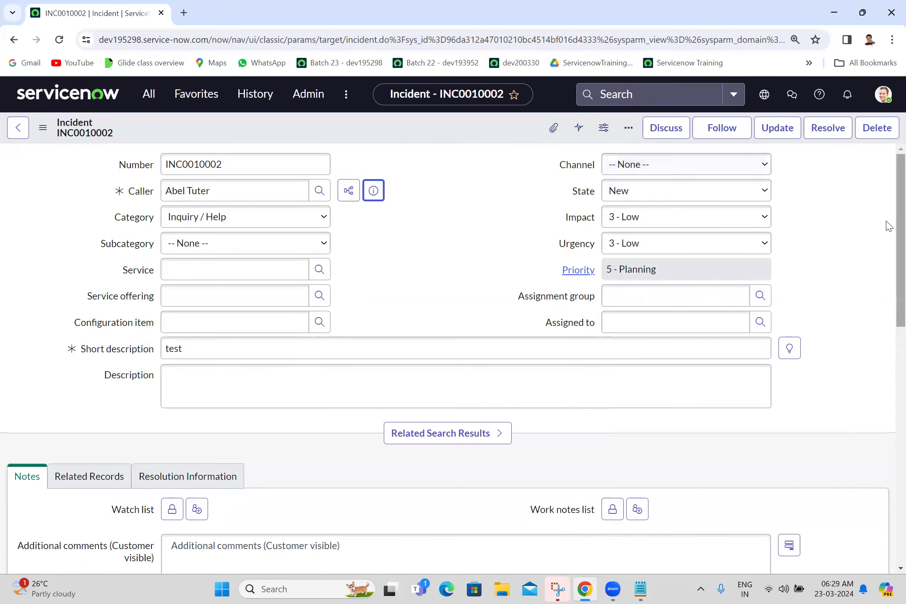
Step: Look over the whole incident form and show the Watch list field's hint in the Notes section
scroll(888, 228, down, 10)
scroll(886, 454, up, 7)
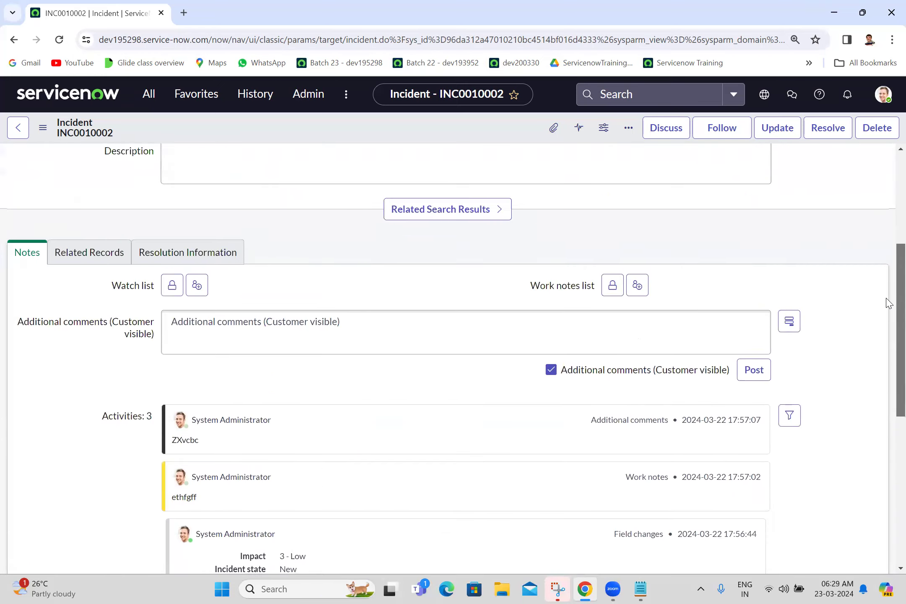
scroll(888, 301, up, 4)
scroll(866, 348, down, 10)
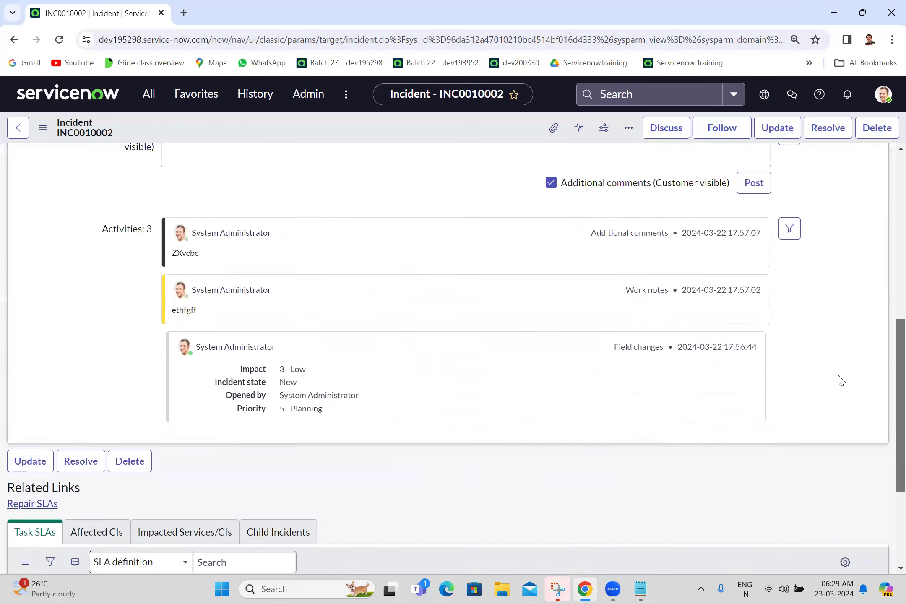
scroll(839, 378, up, 2)
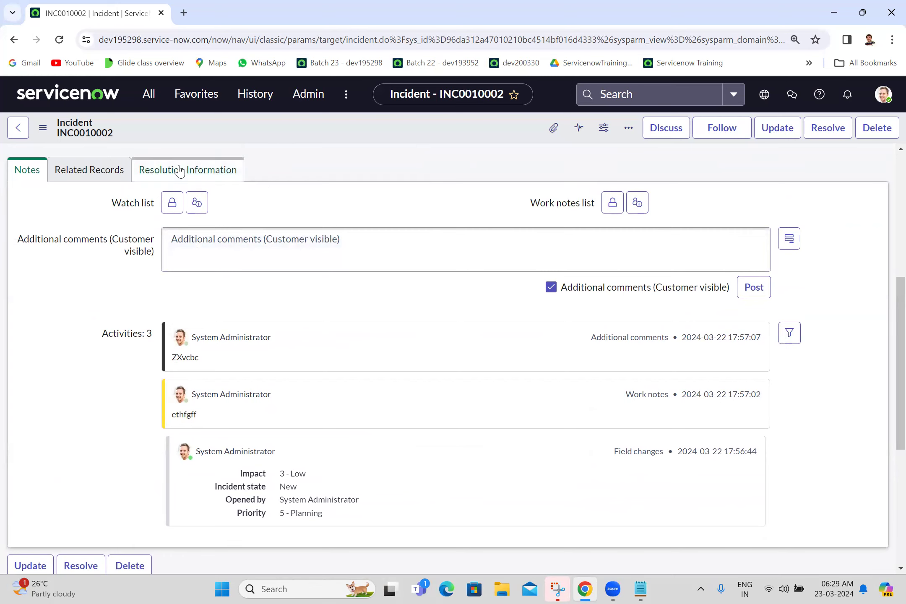
mouse_move(133, 205)
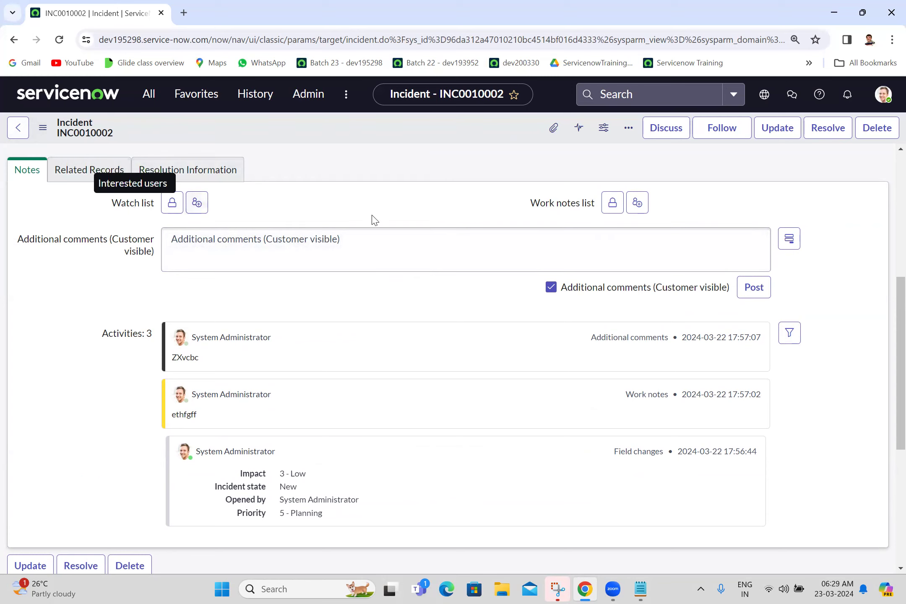
Step: Examine the Work notes list field in the Notes section and look over the whole incident form again
mouse_move(584, 205)
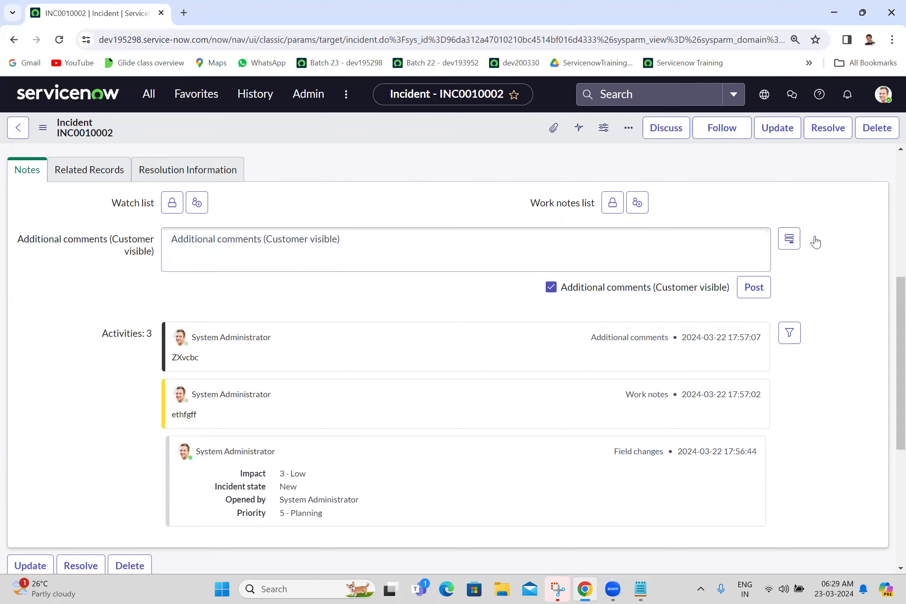
triple_click(561, 204)
click(416, 185)
scroll(885, 268, up, 5)
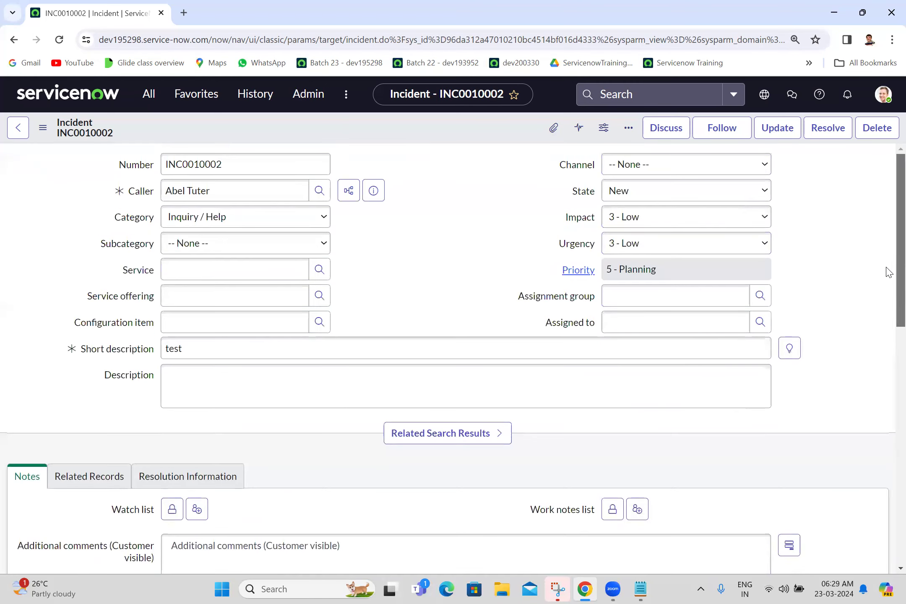
scroll(888, 272, down, 15)
scroll(886, 418, up, 15)
scroll(888, 241, down, 10)
scroll(885, 418, up, 3)
scroll(886, 370, down, 3)
scroll(885, 454, up, 6)
scroll(888, 292, up, 5)
Step: View the global search's contexts and recent searches, and the All application navigator, closing each one
click(732, 95)
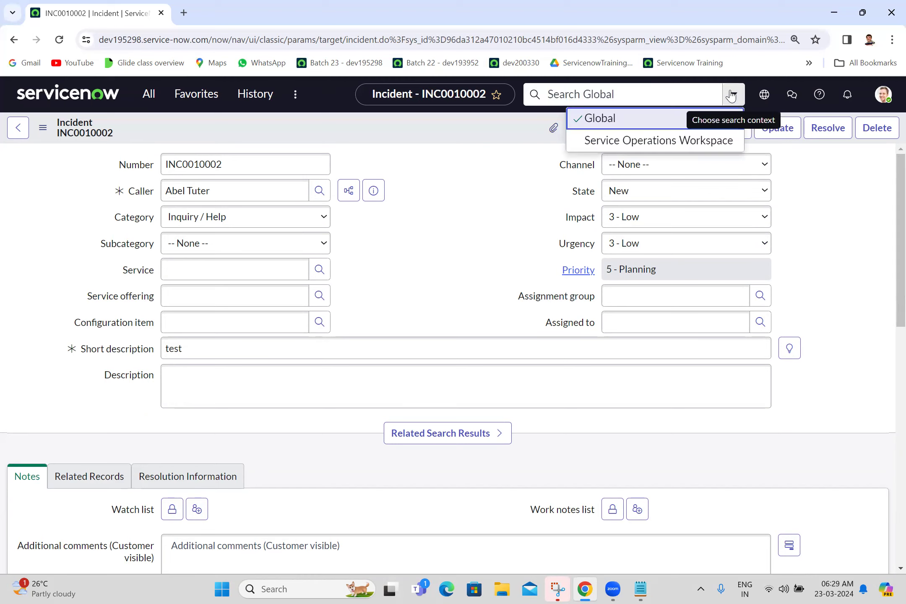
click(731, 95)
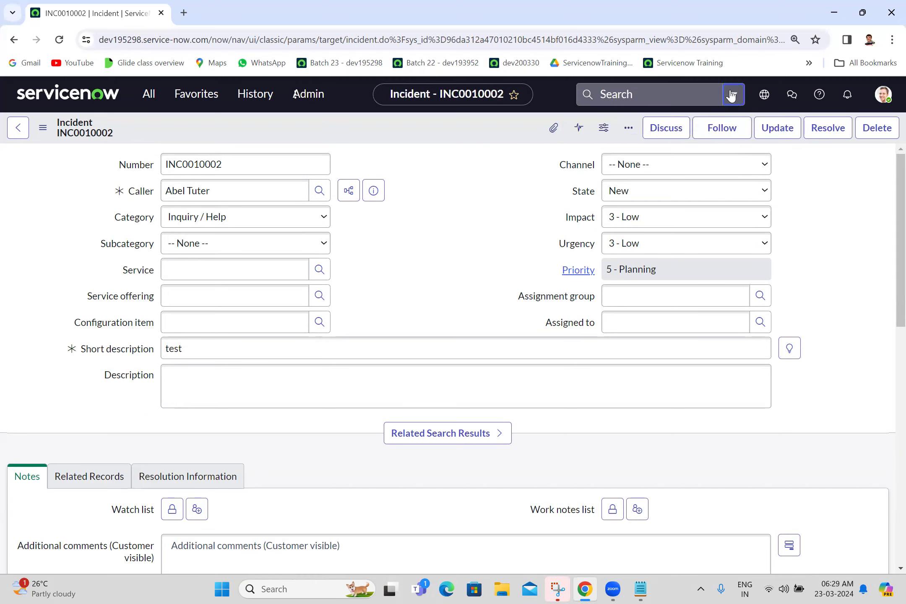
click(642, 95)
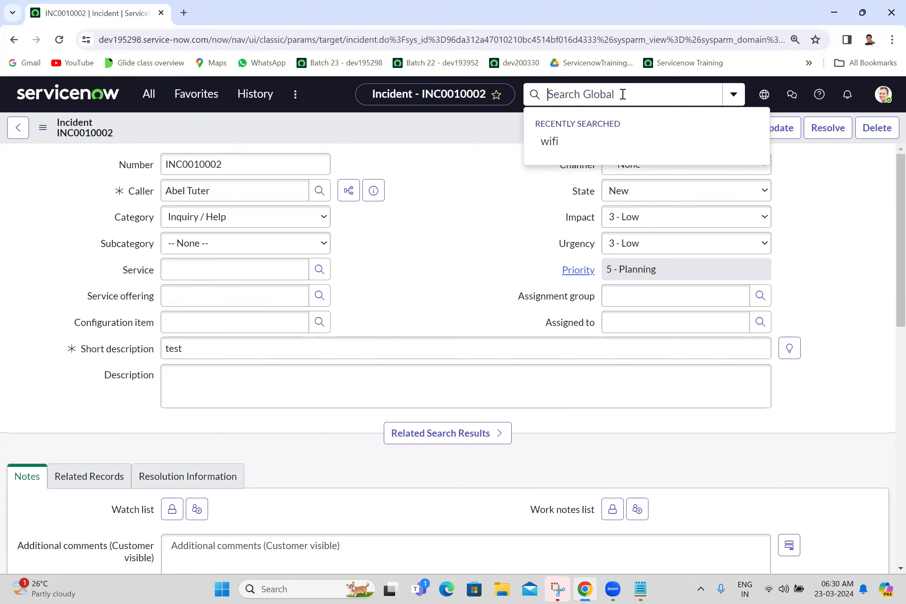
click(141, 96)
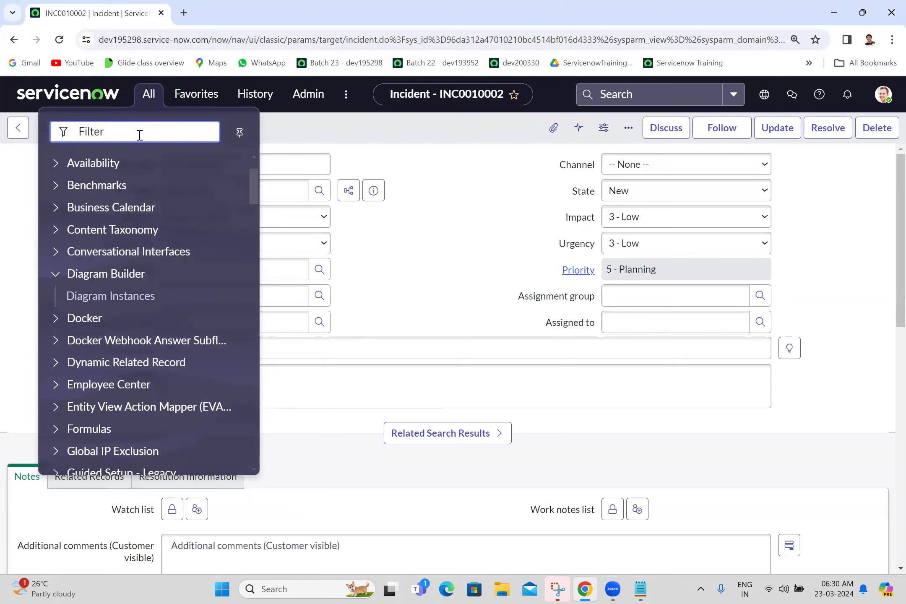
click(440, 145)
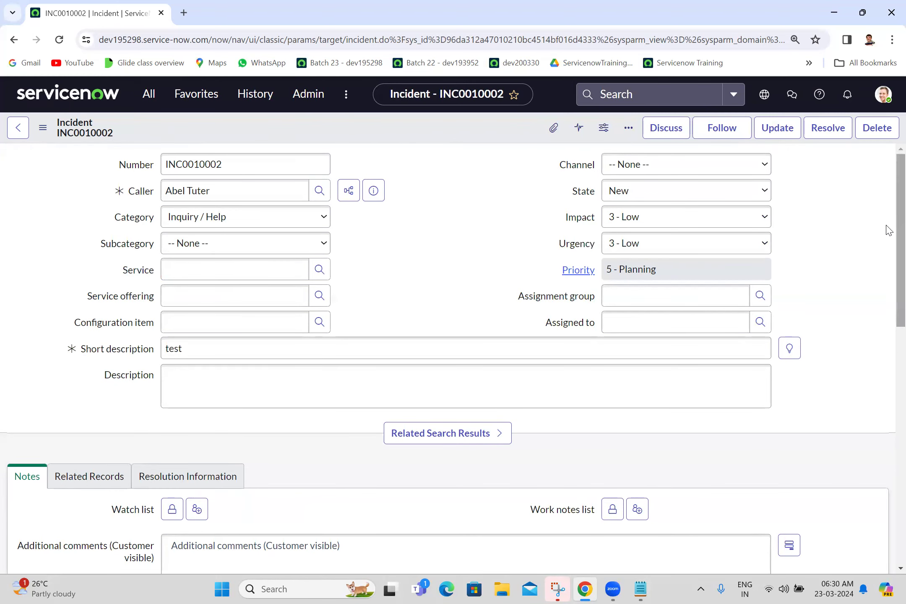
Step: Return to the ServiceNow home page and open the Incident - All favorite in a new browser tab
scroll(888, 227, down, 15)
scroll(885, 463, up, 15)
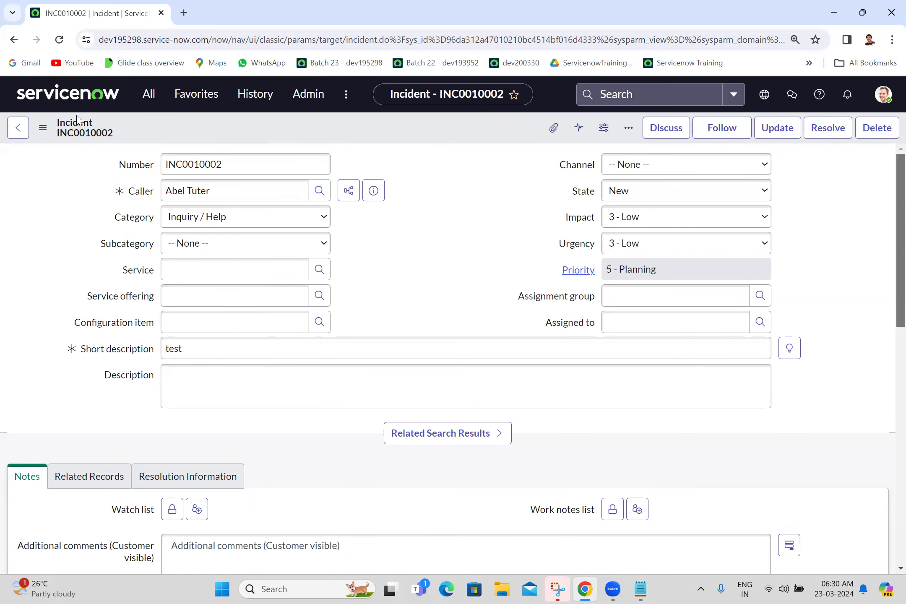
click(56, 100)
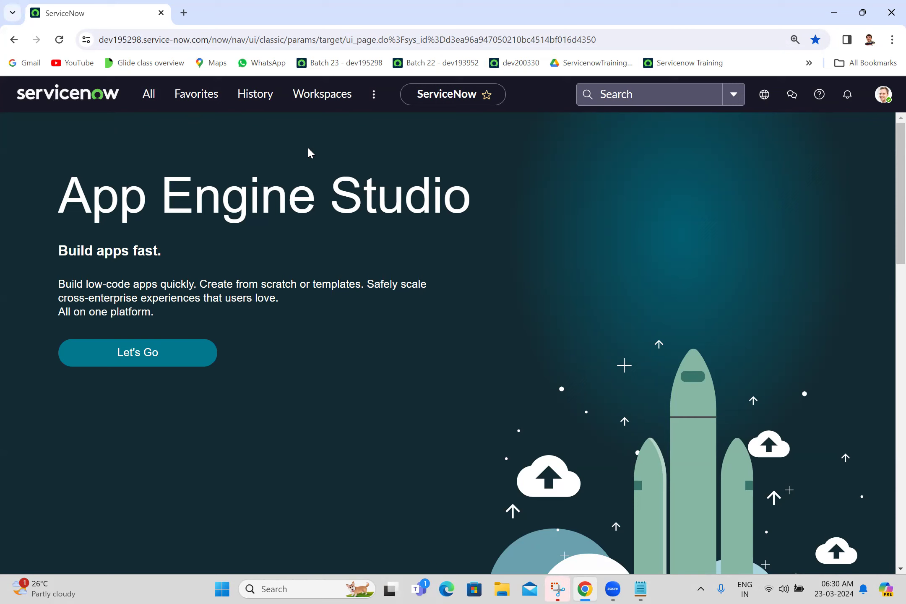
click(196, 92)
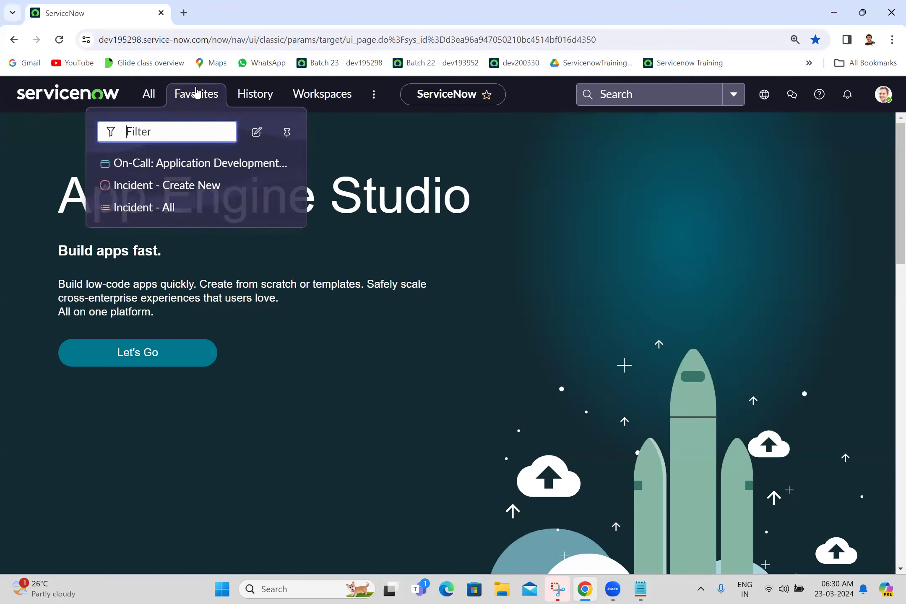
ctrl+click(161, 214)
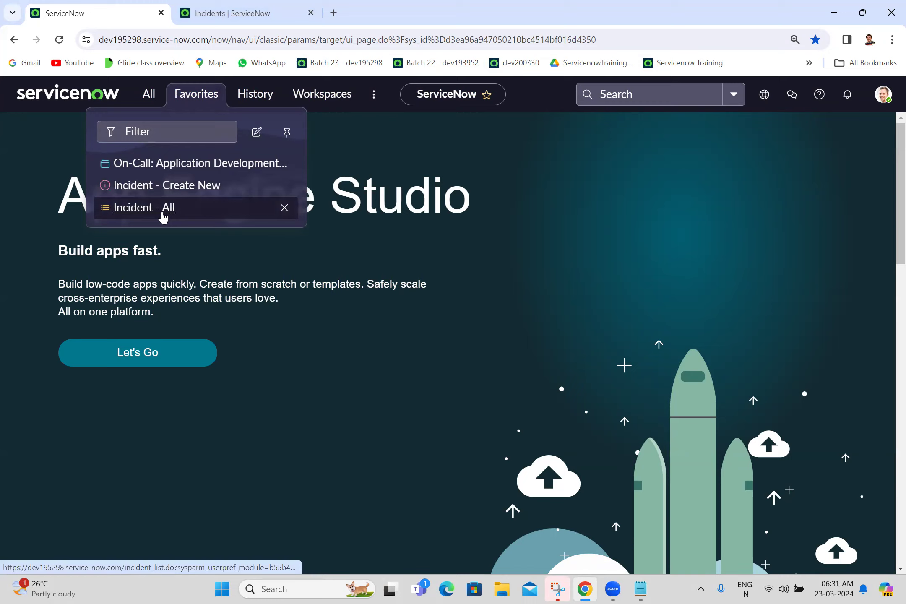
click(232, 13)
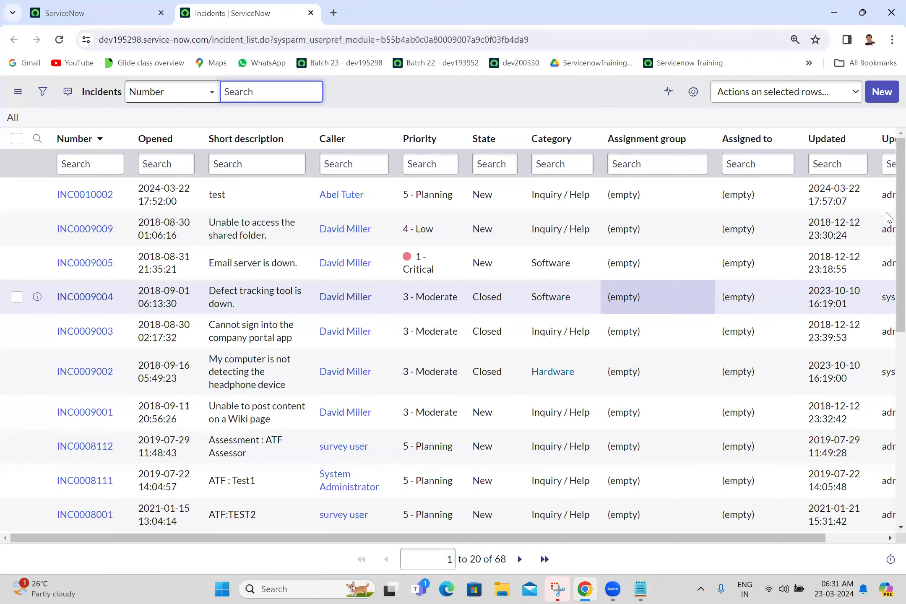
Step: Look over the incident list and view its View, Filters and Group By options
scroll(888, 217, down, 6)
scroll(888, 188, up, 6)
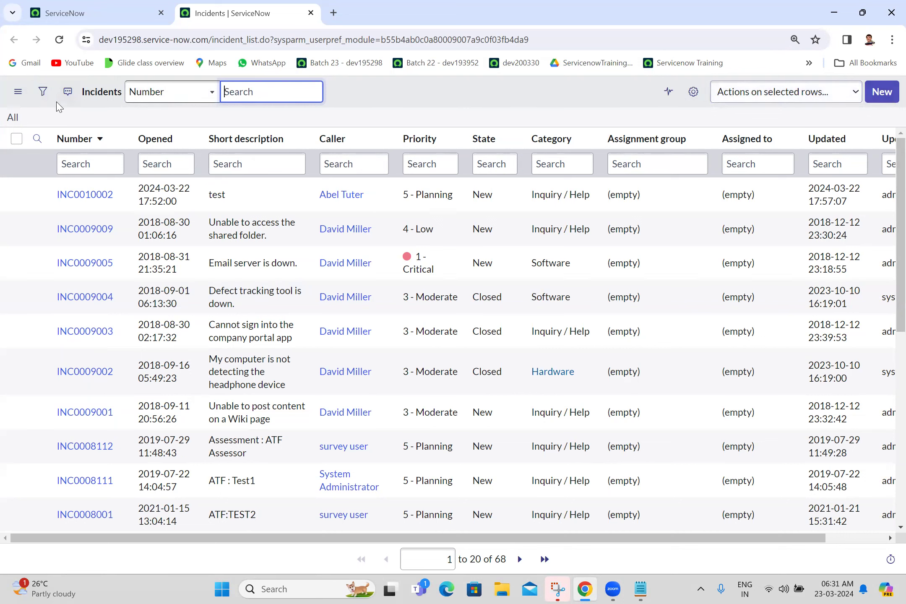
click(18, 93)
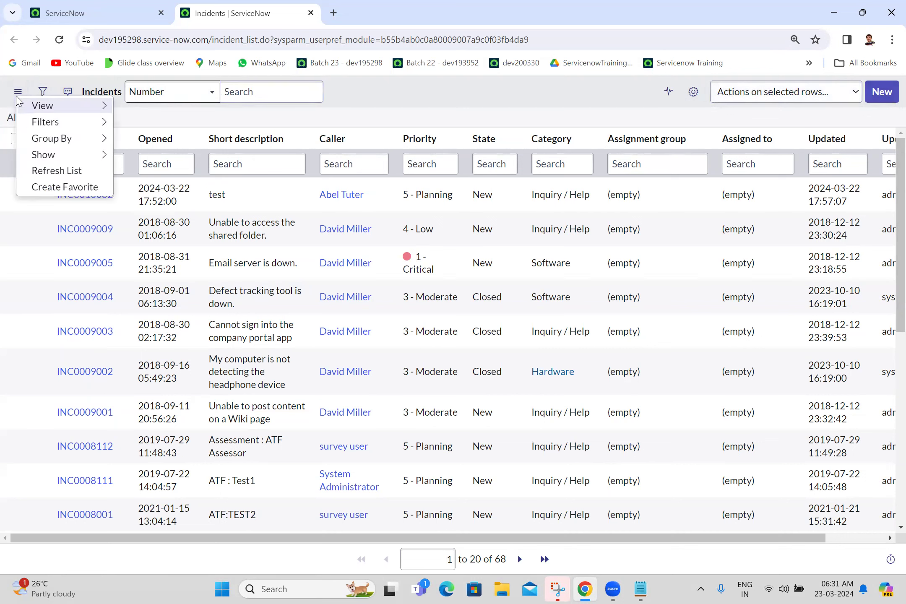
mouse_move(94, 110)
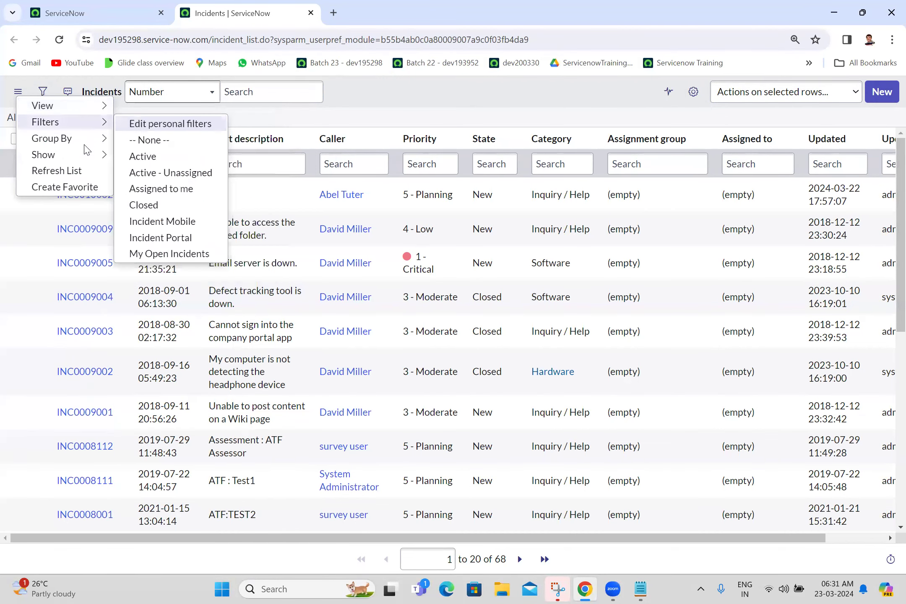
mouse_move(85, 143)
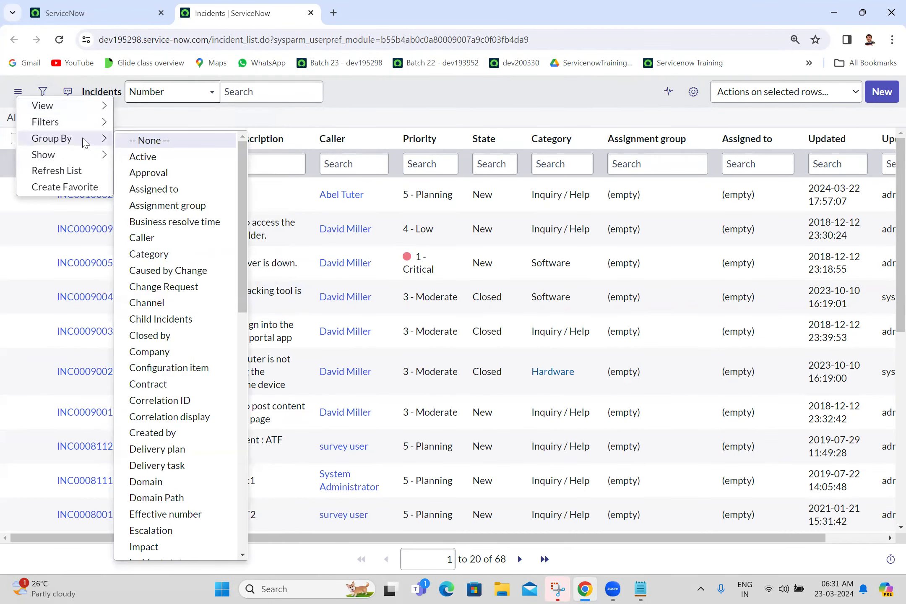
click(351, 109)
right_click(344, 97)
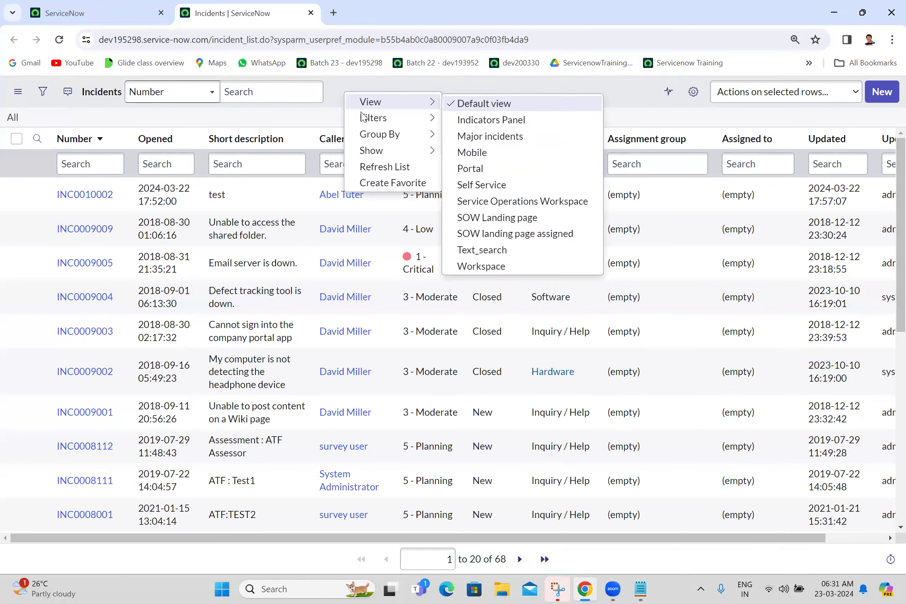
Step: View the Short description column's options, including its Configure choices, and close them
right_click(253, 143)
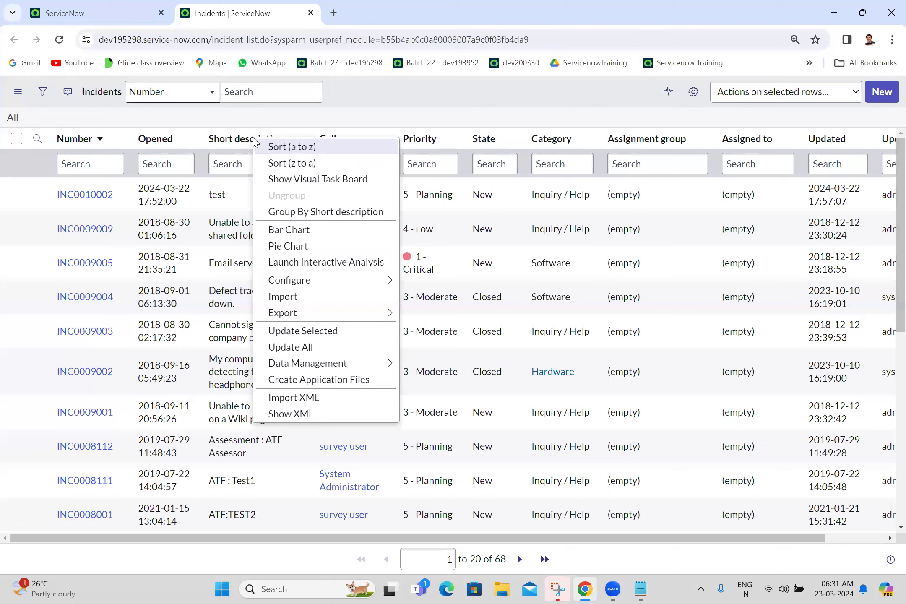
mouse_move(287, 280)
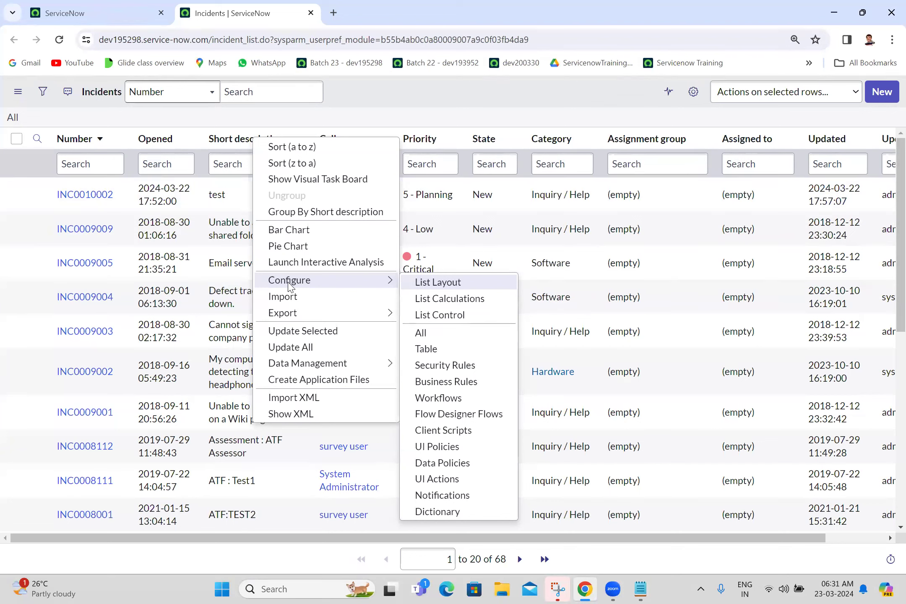
click(410, 101)
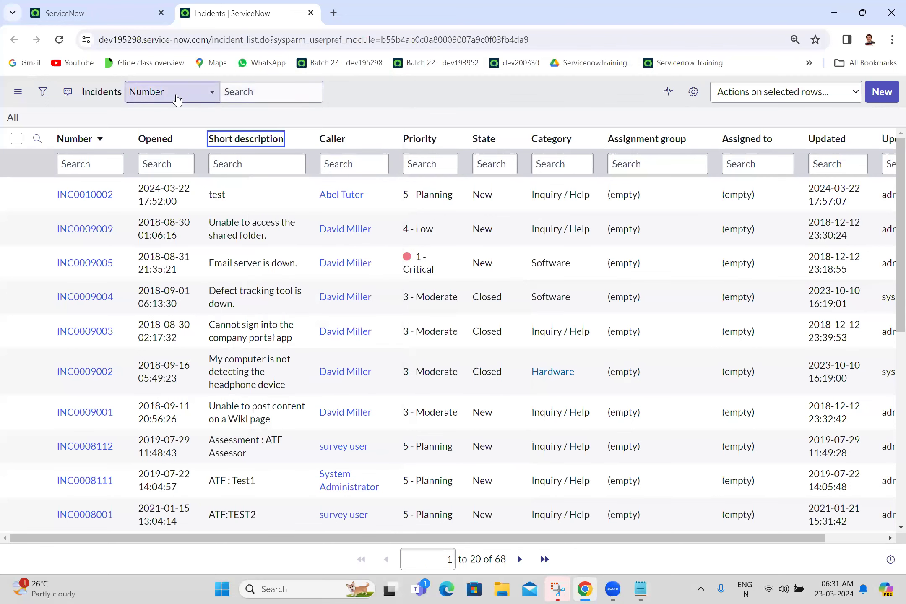
Step: Filter the incident list to records with Created on Today and run the filter
click(42, 92)
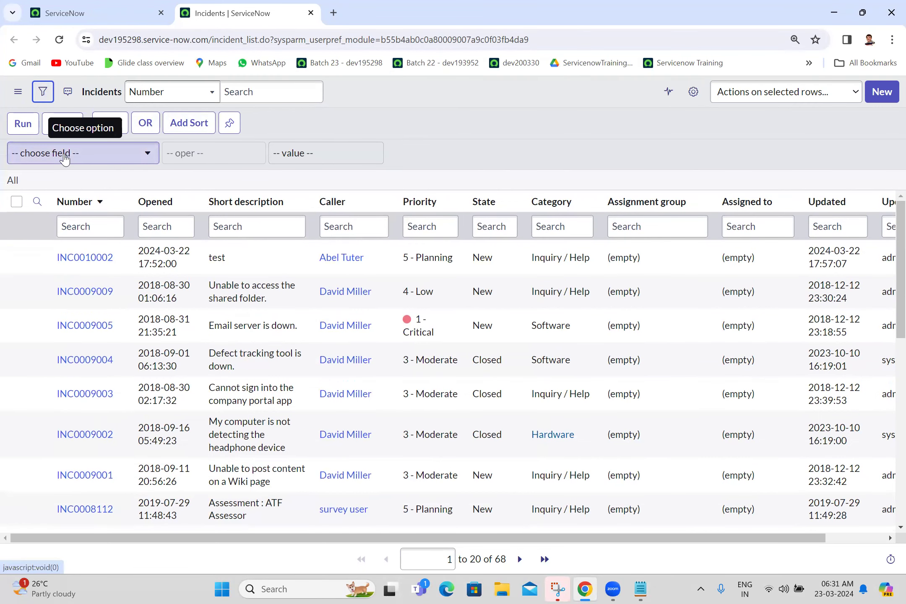
click(64, 156)
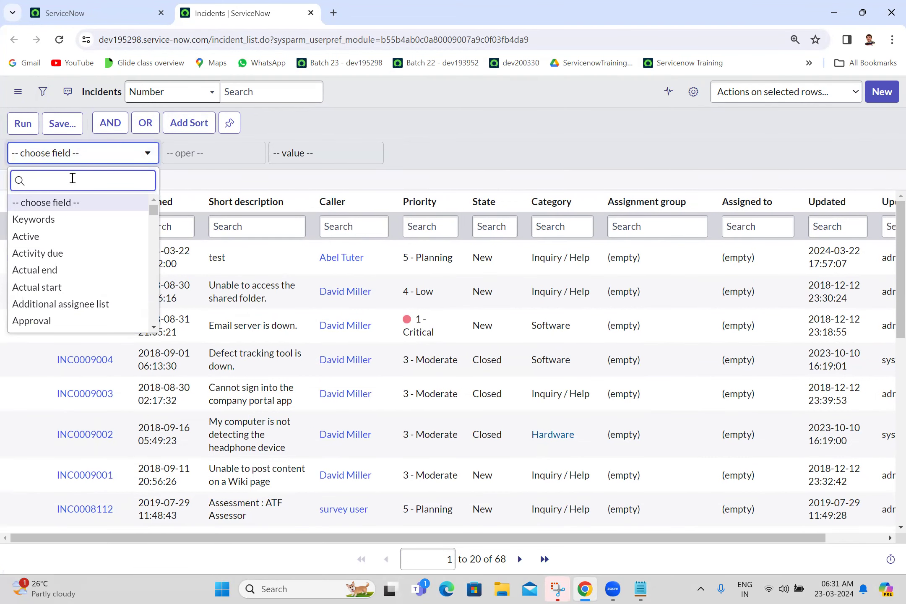
text(creat)
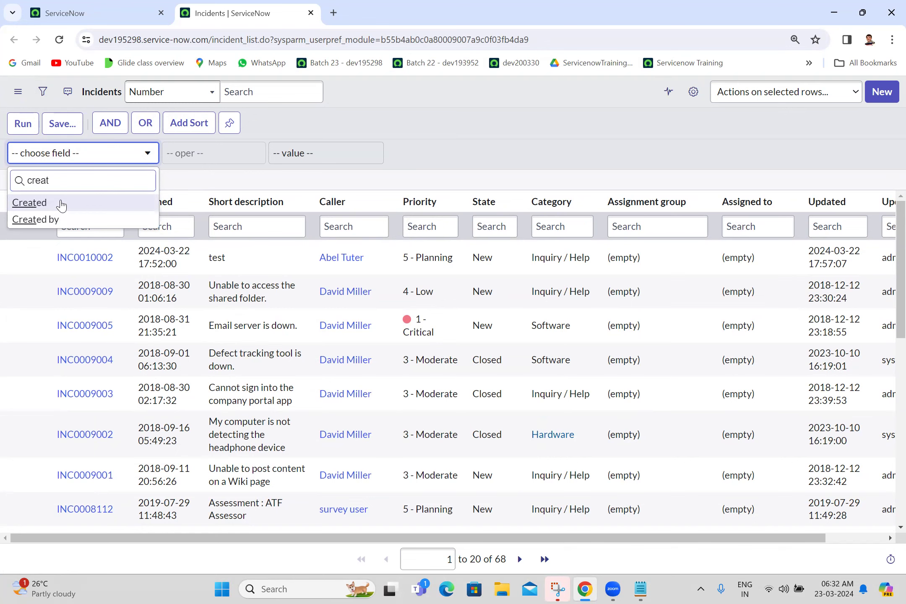
click(61, 204)
click(63, 200)
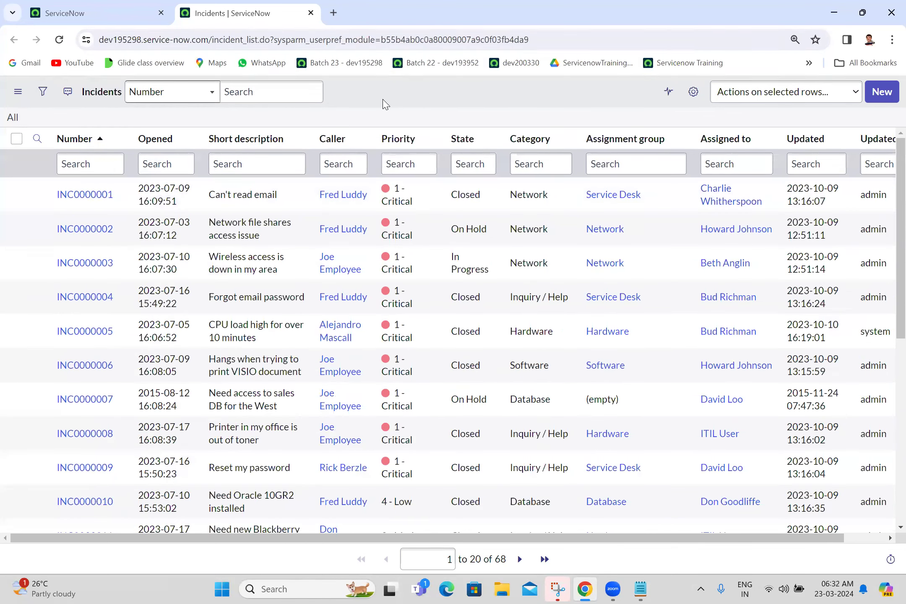
click(42, 92)
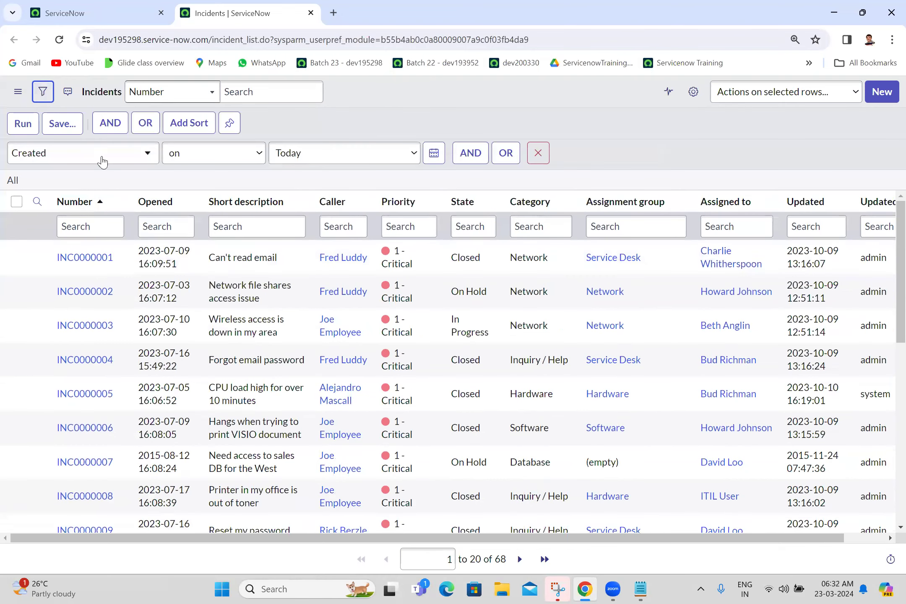
click(21, 124)
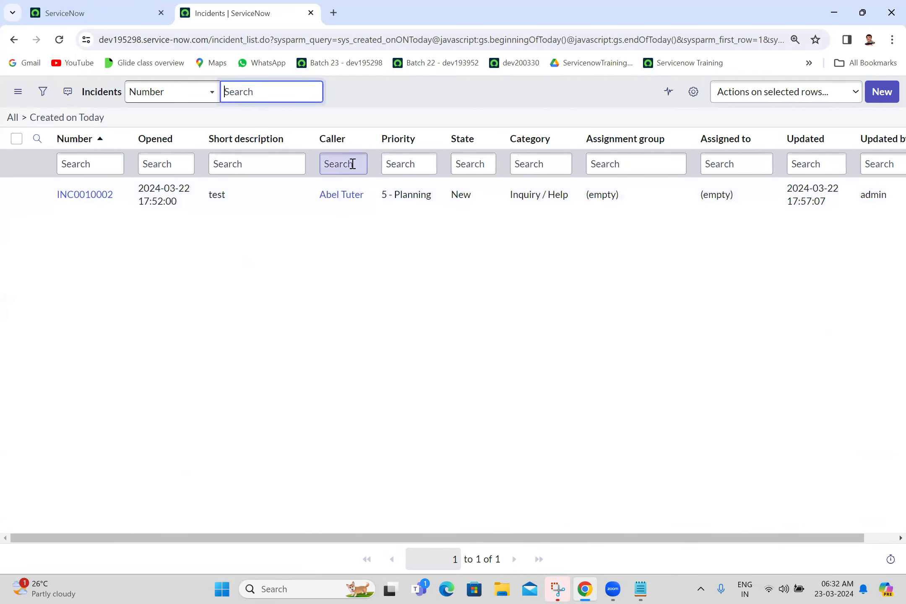
Step: Show the Created on Today condition, run it again, and view the copy options of its filter breadcrumb
click(41, 92)
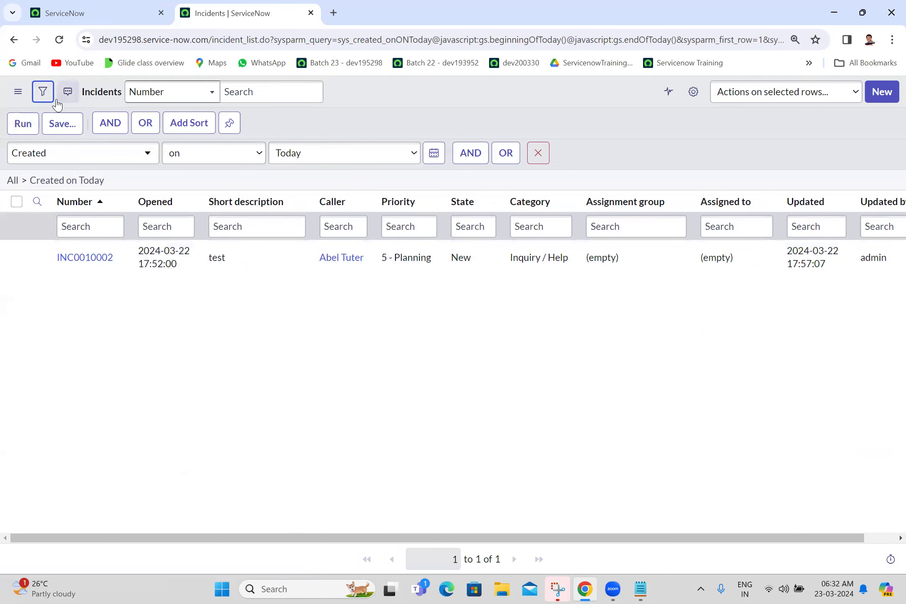
click(58, 395)
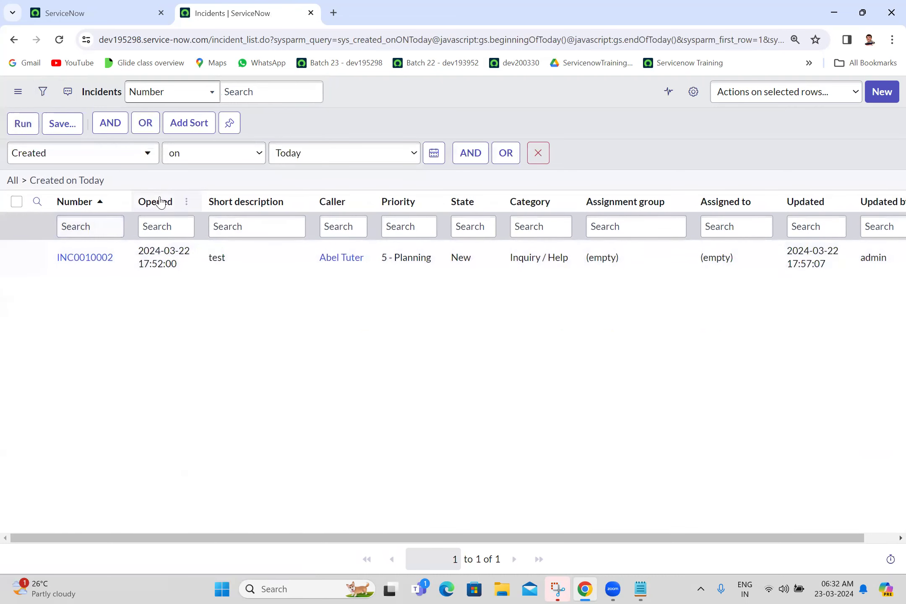
click(34, 125)
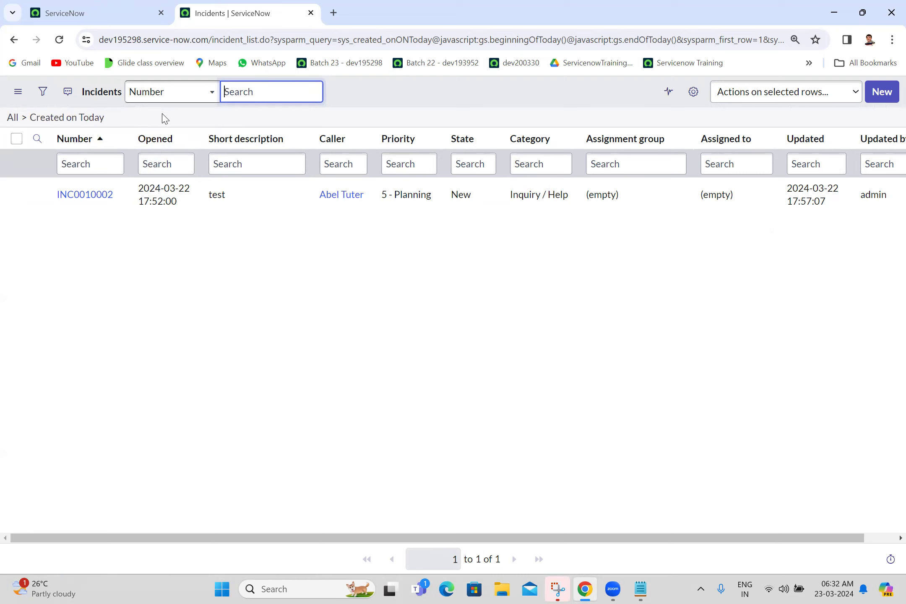
right_click(95, 117)
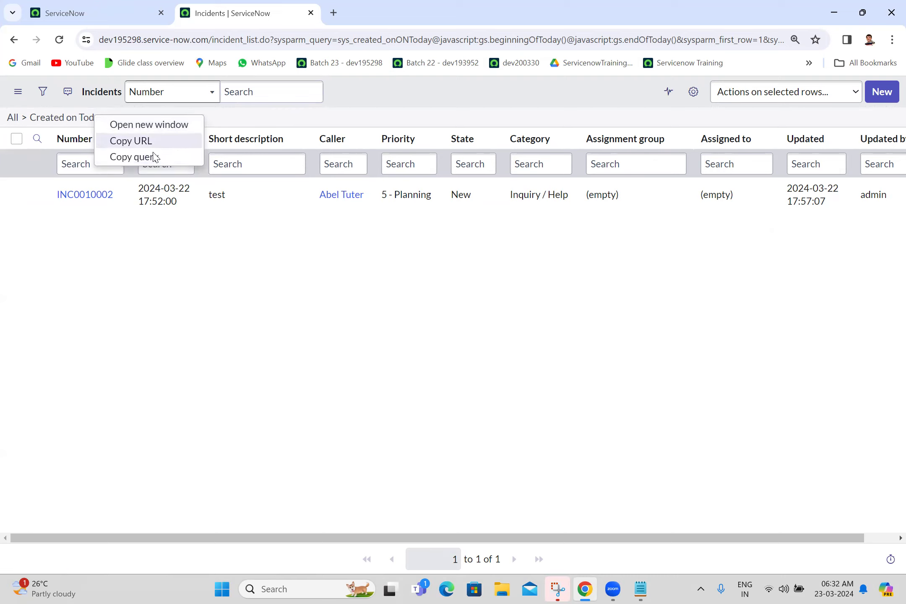
click(256, 119)
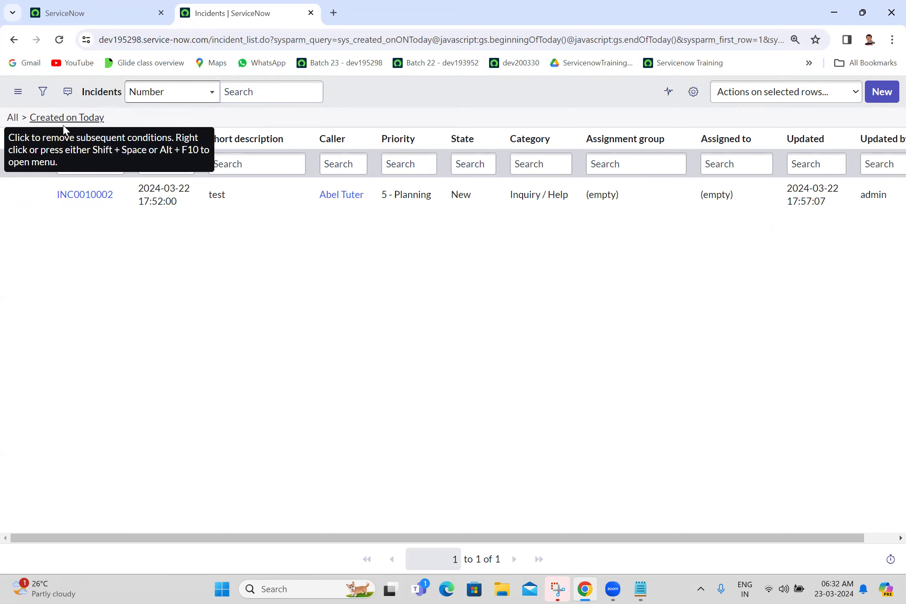
Step: Examine the list of fields that the incident list search can use
click(173, 92)
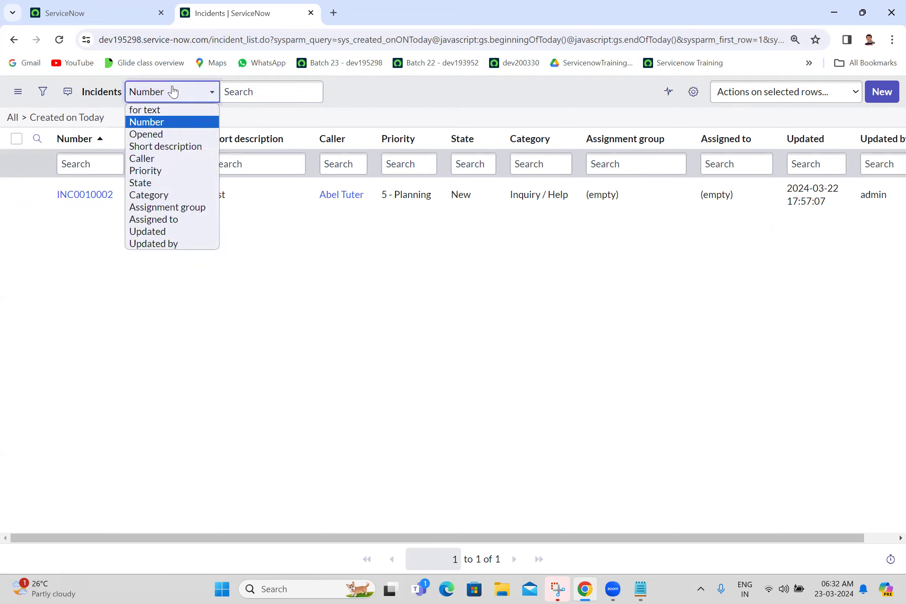
click(173, 91)
click(174, 91)
click(172, 92)
click(172, 91)
click(173, 91)
click(172, 92)
click(172, 92)
click(172, 91)
click(173, 91)
Step: Search the incident list for records whose Short description contains test, using *test, and empty the search text
click(268, 83)
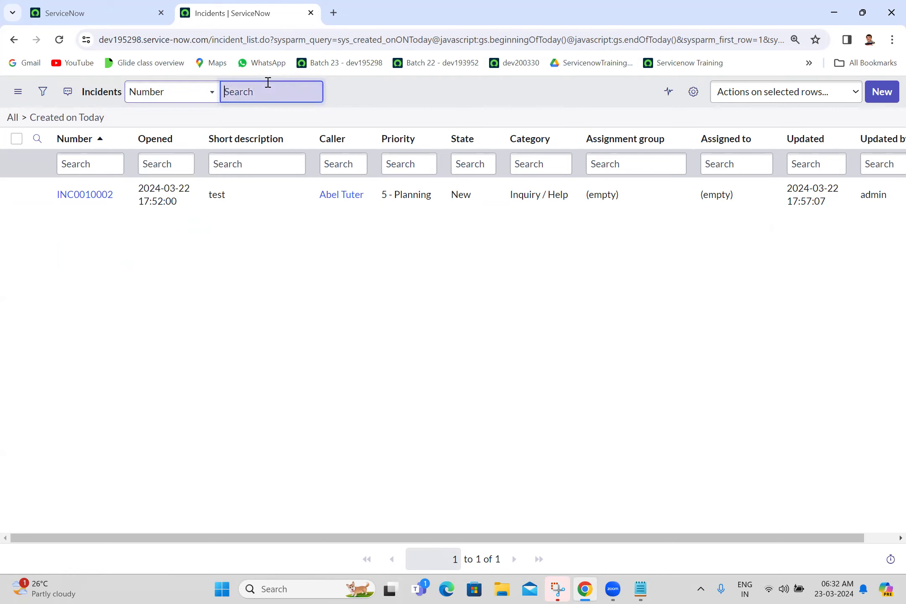
text(*)
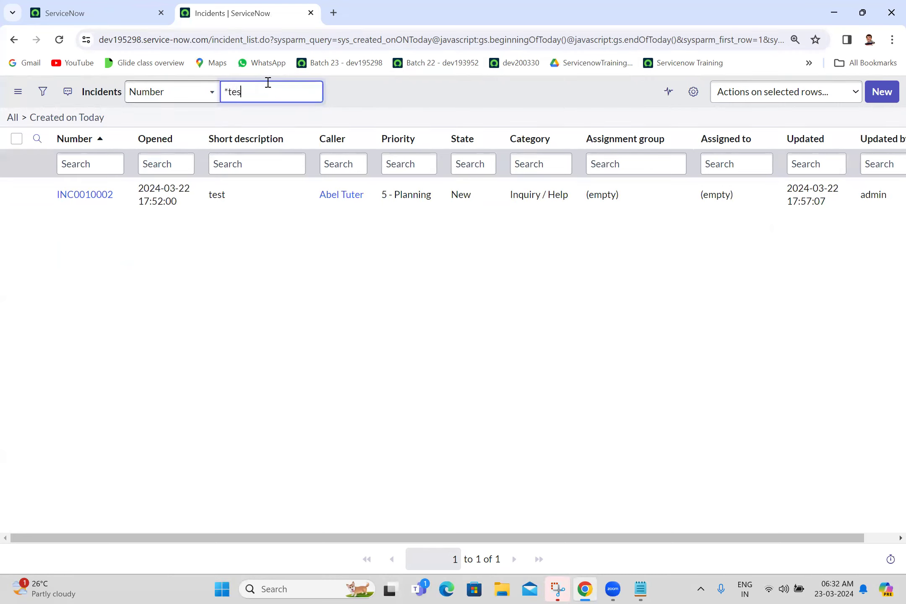
click(159, 98)
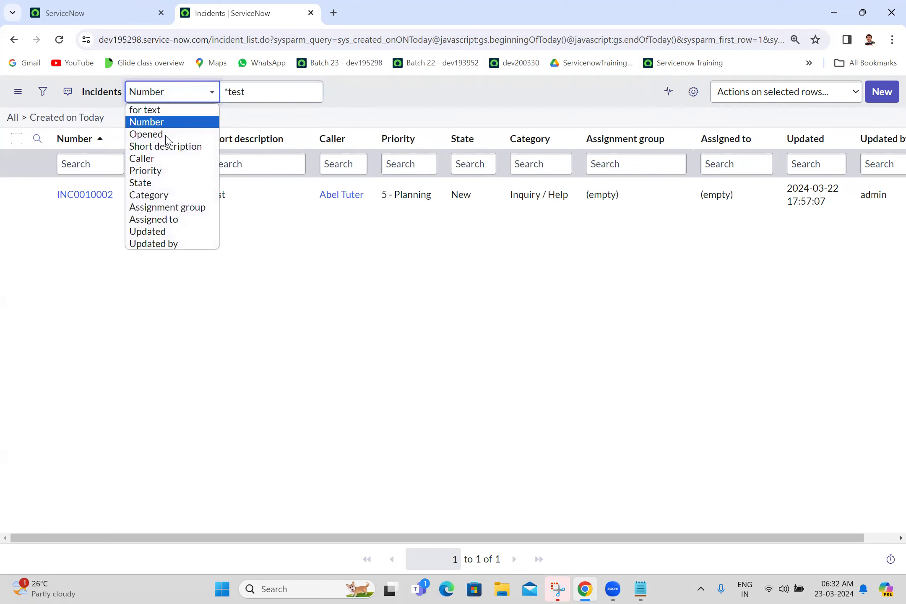
click(170, 147)
click(263, 89)
key(ctrl+a)
key(BackSpace)
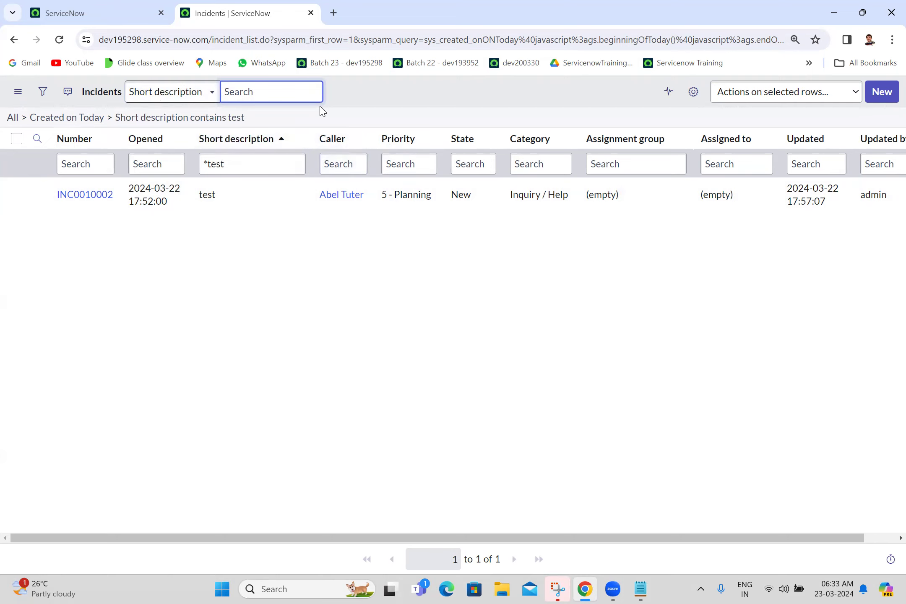
Step: Look at the individual column search fields for Number, Opened, Short description and Caller
click(63, 164)
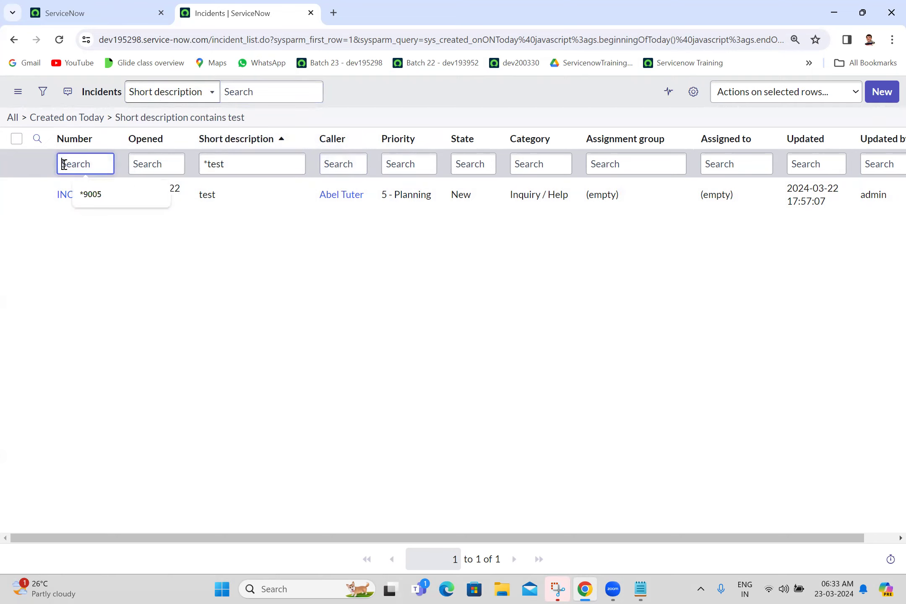
click(111, 272)
click(76, 163)
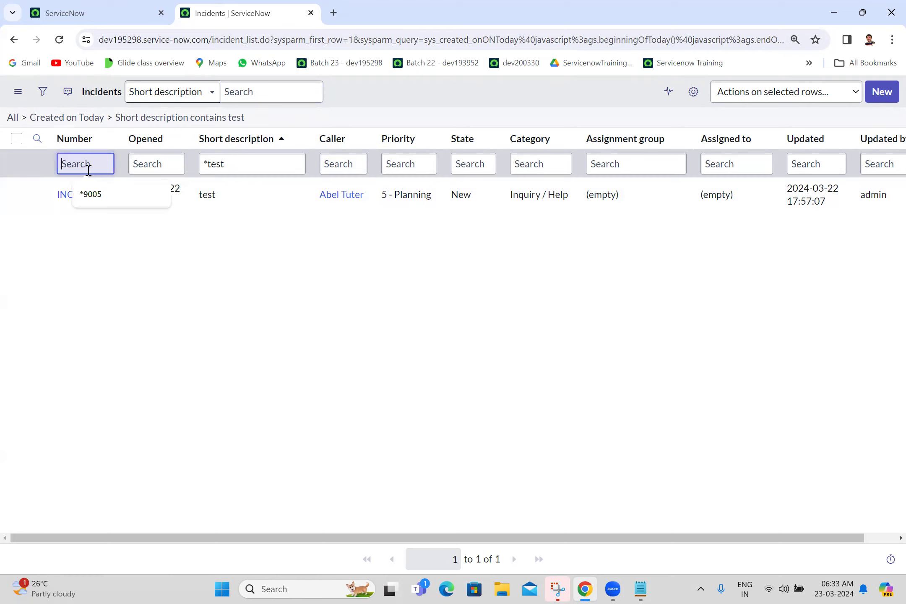
click(150, 167)
click(254, 159)
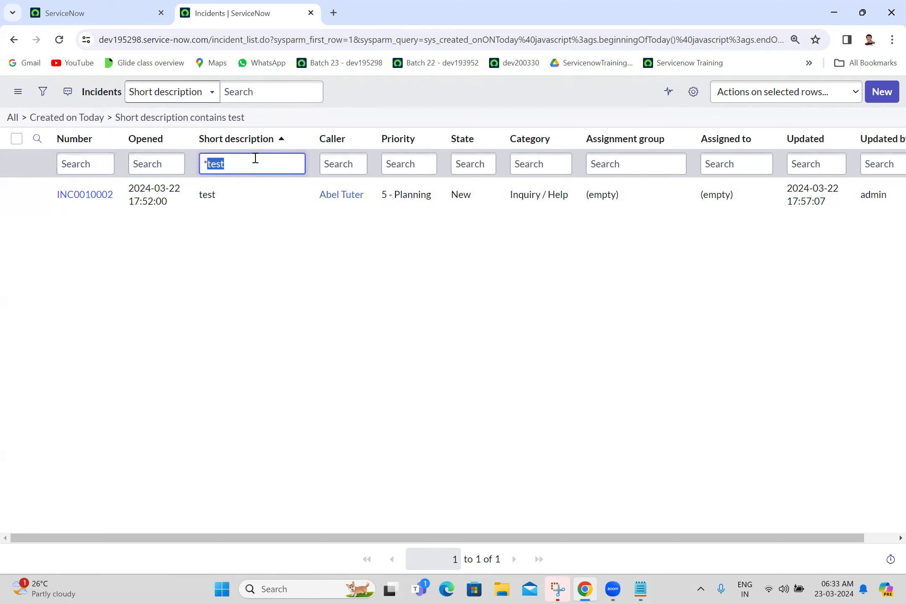
click(361, 165)
click(555, 297)
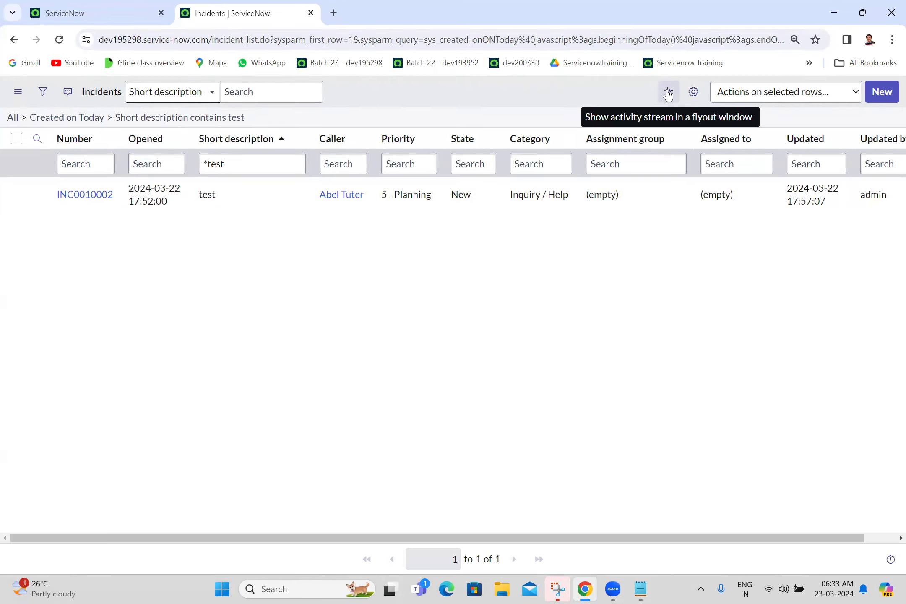
Step: Open incident INC0010002 in a separate browser tab, set its Short description to test123 and save the record
middle_click(64, 198)
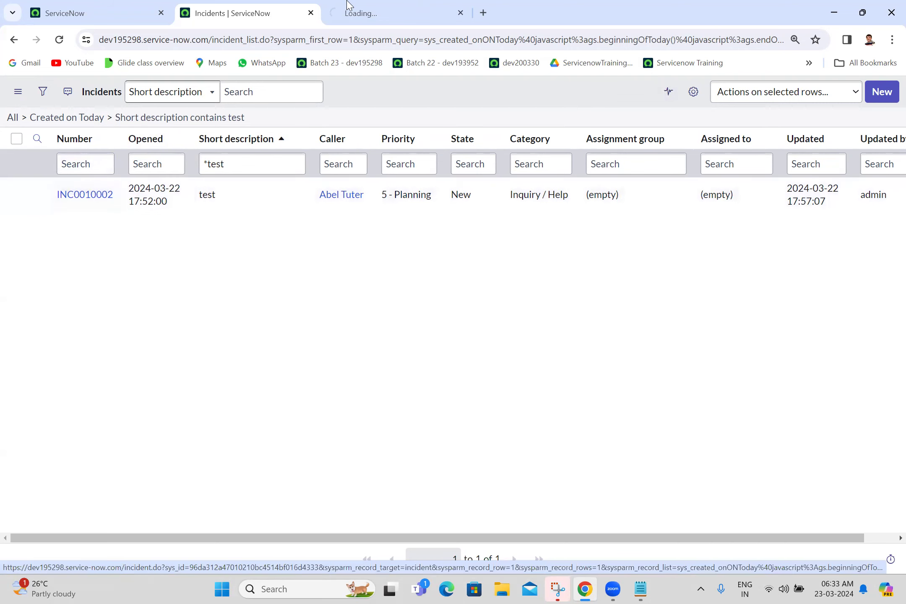
key(ctrl+Tab)
click(237, 303)
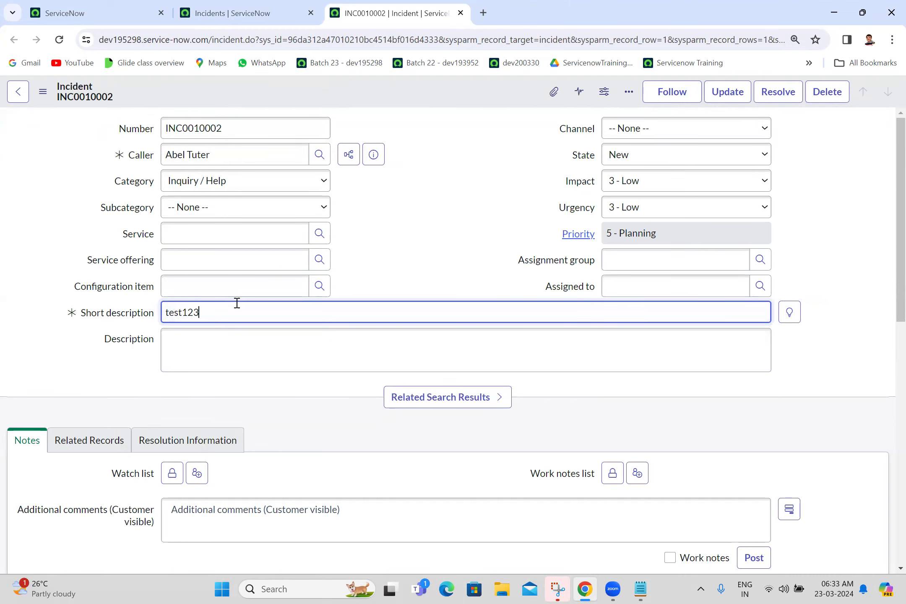
click(43, 91)
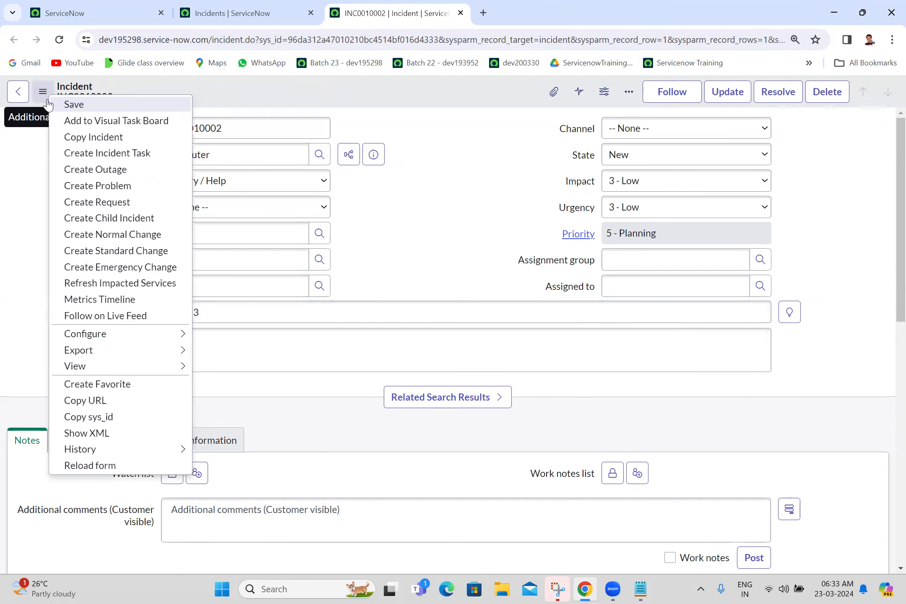
click(74, 105)
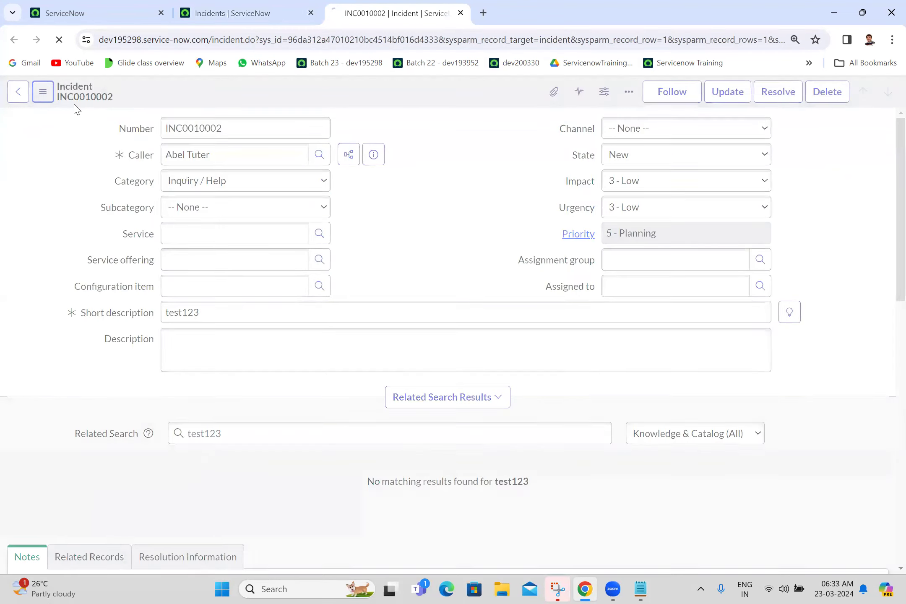
Step: Return to the incident list, review its activity stream and close the stream
click(223, 8)
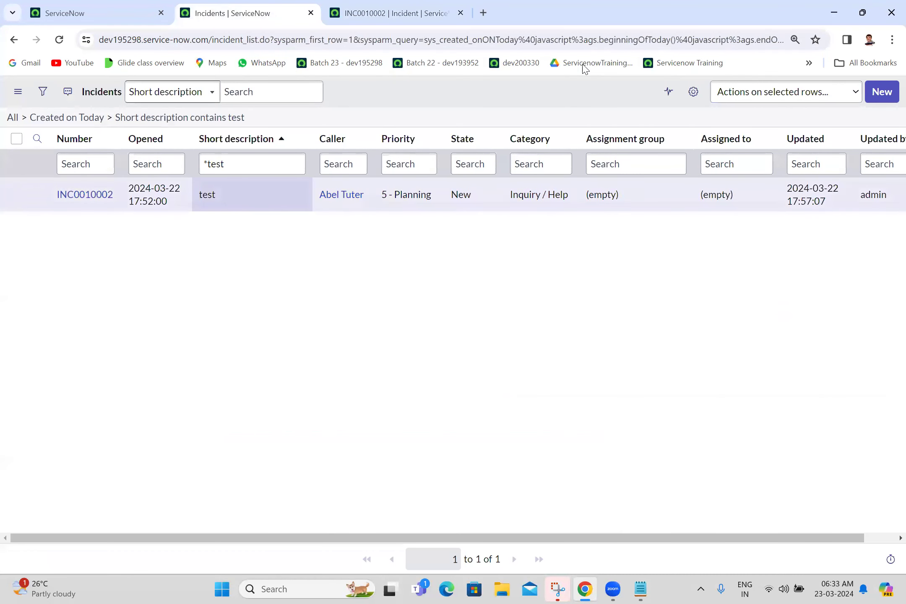
click(671, 94)
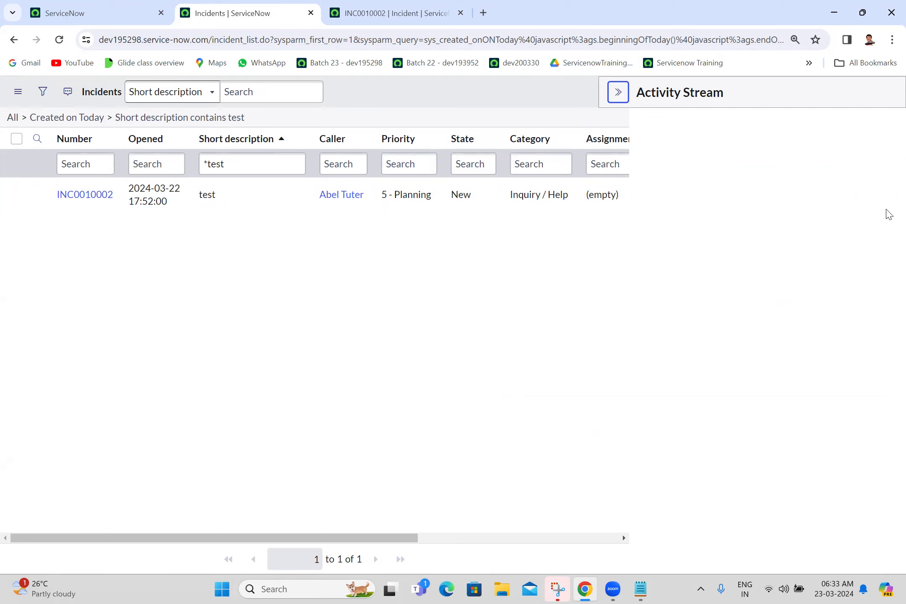
click(477, 538)
click(198, 538)
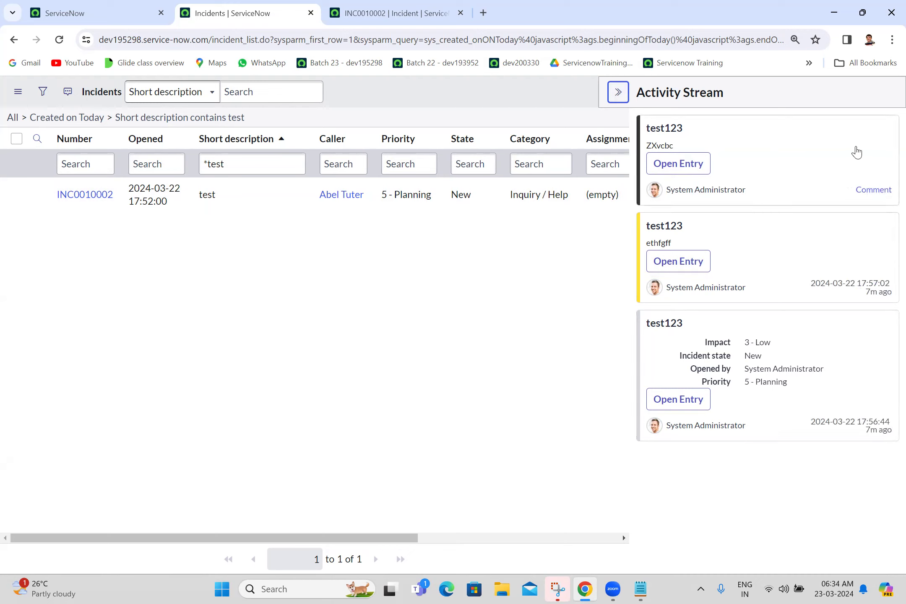
click(618, 92)
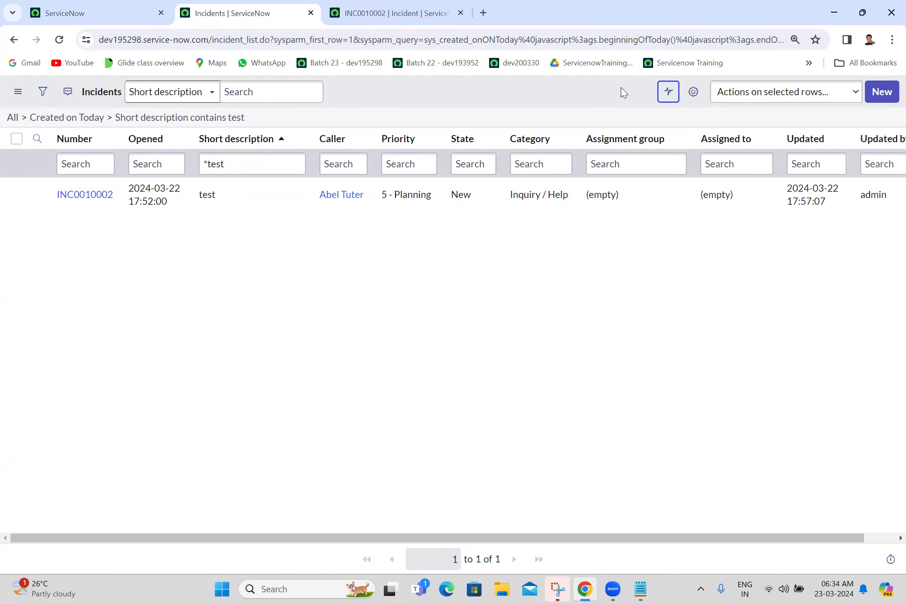
click(654, 268)
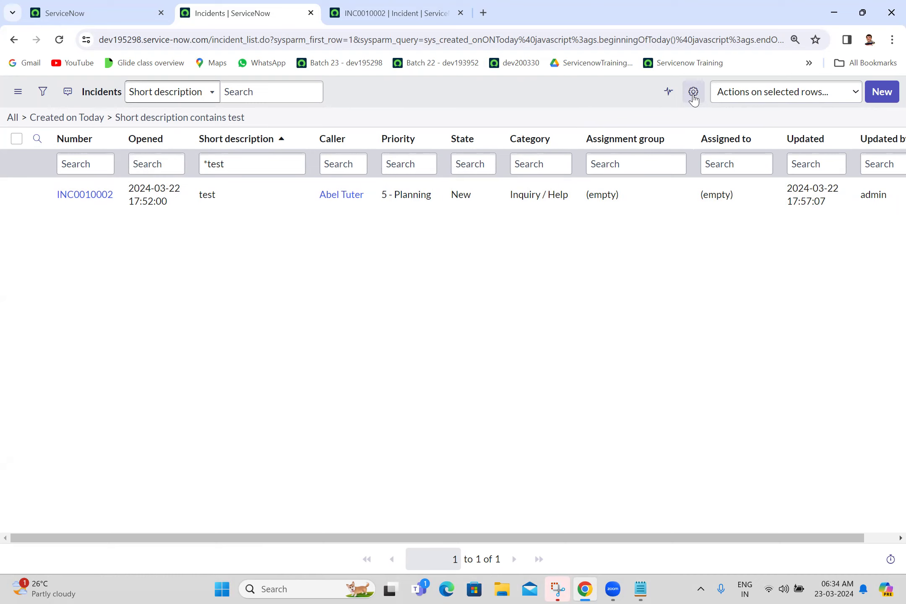
Step: View the available and selected columns for personalizing the incident list, and close the dialog without changes
click(692, 95)
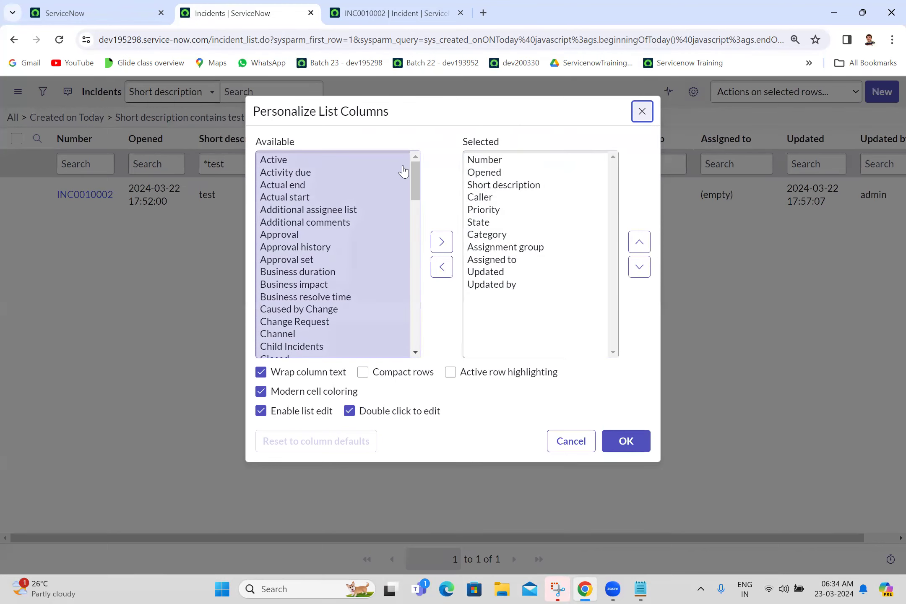
drag(414, 171, 571, 128)
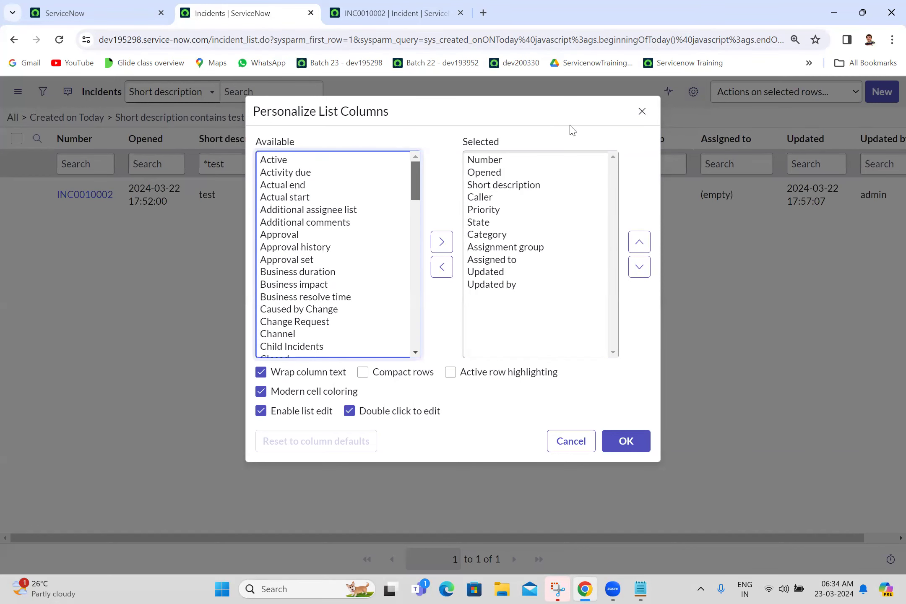
click(642, 112)
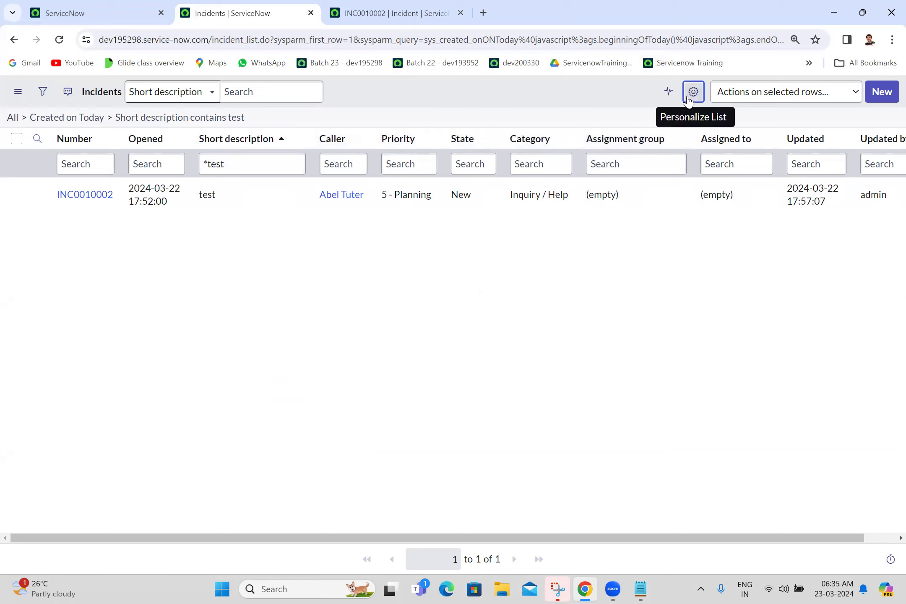
Step: View the actions available for selected rows and close the list without choosing one
click(754, 95)
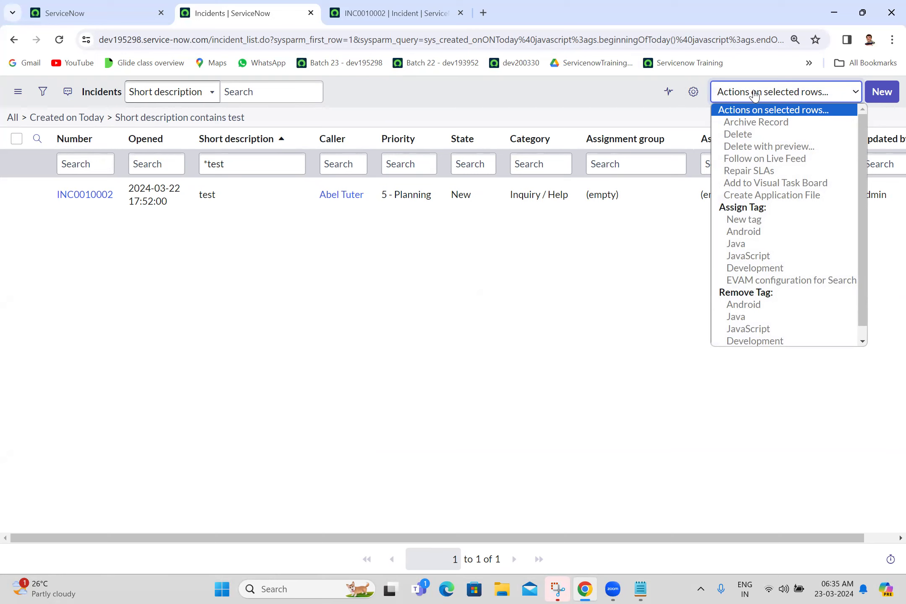
click(753, 95)
click(754, 95)
click(753, 94)
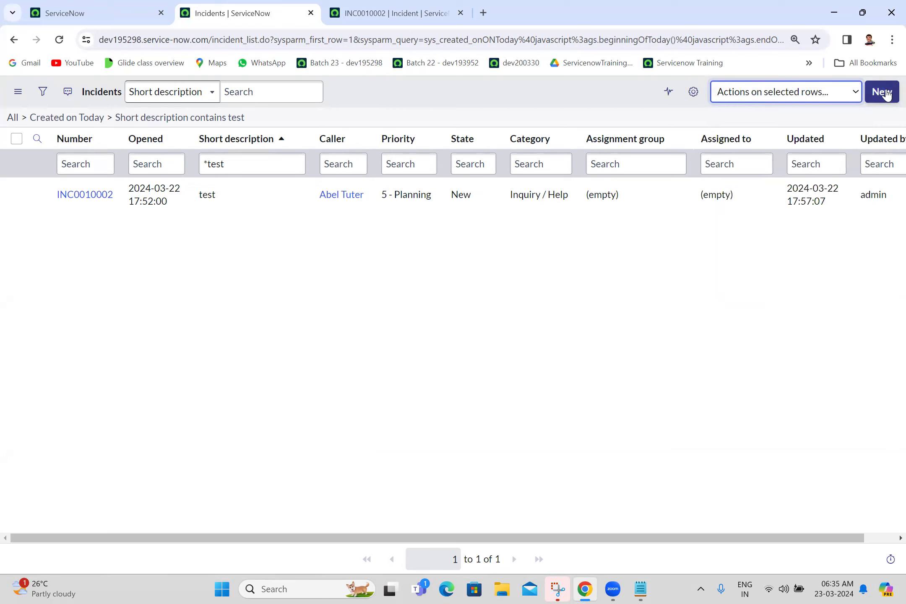
Step: Remove all filter conditions from the incident list and view the rows down to the end of the page
click(11, 119)
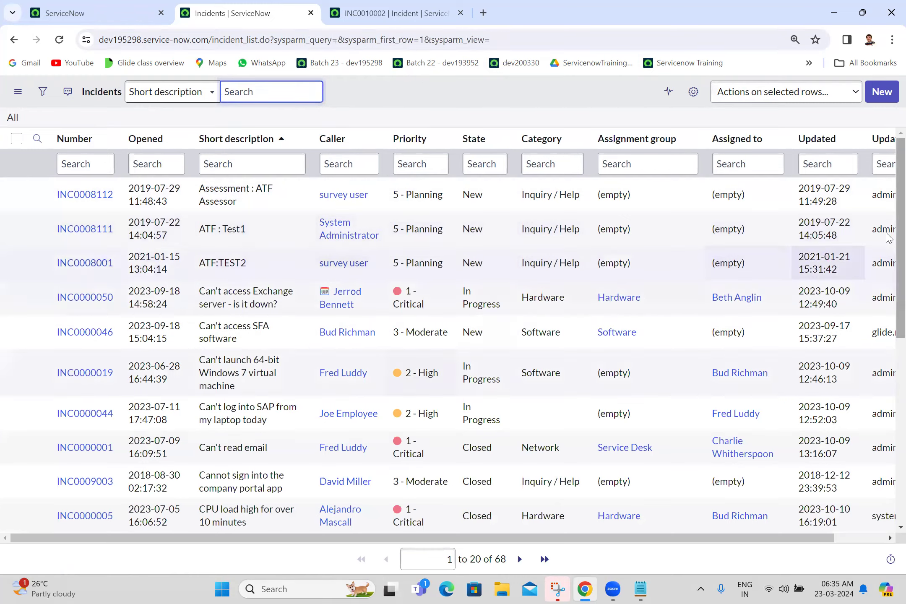
drag(899, 230, 888, 566)
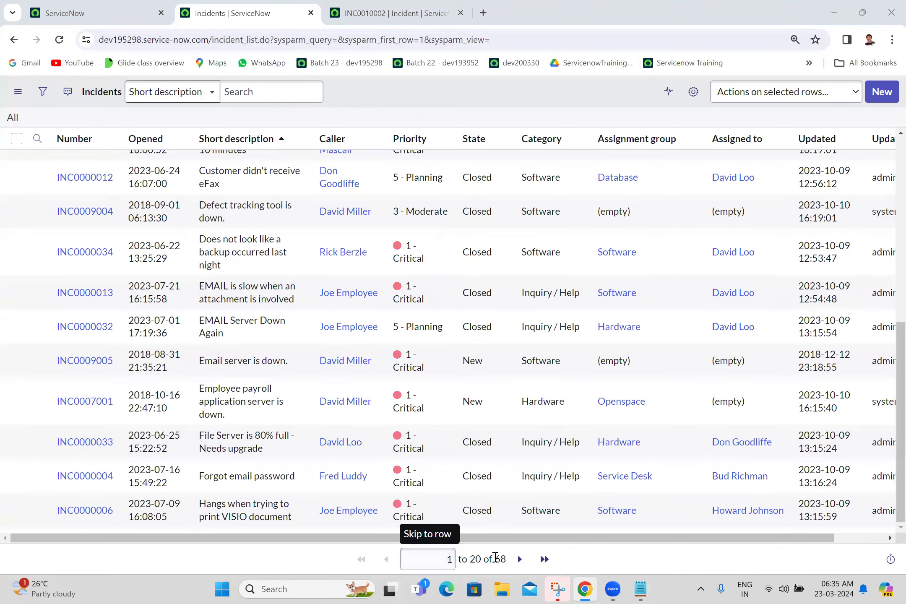
click(496, 499)
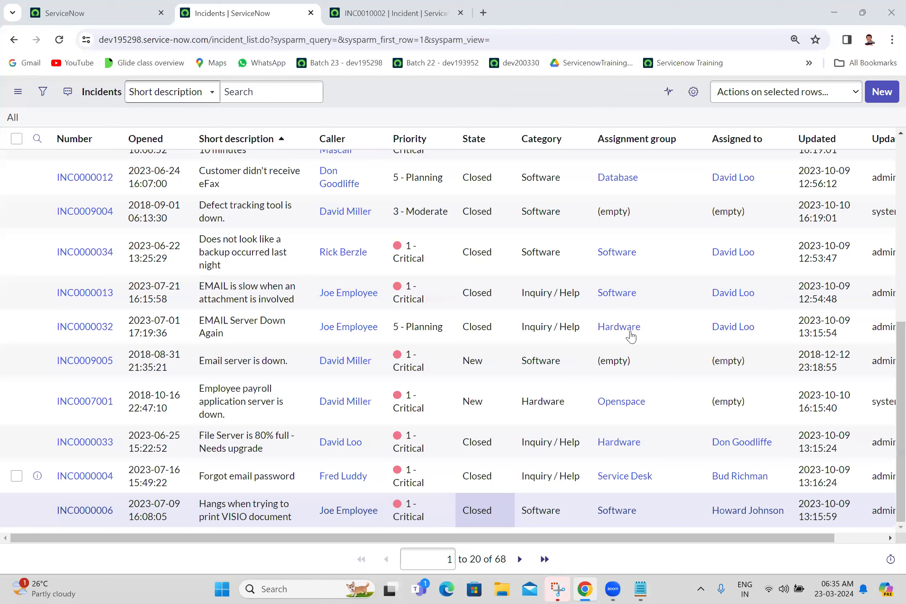
click(900, 349)
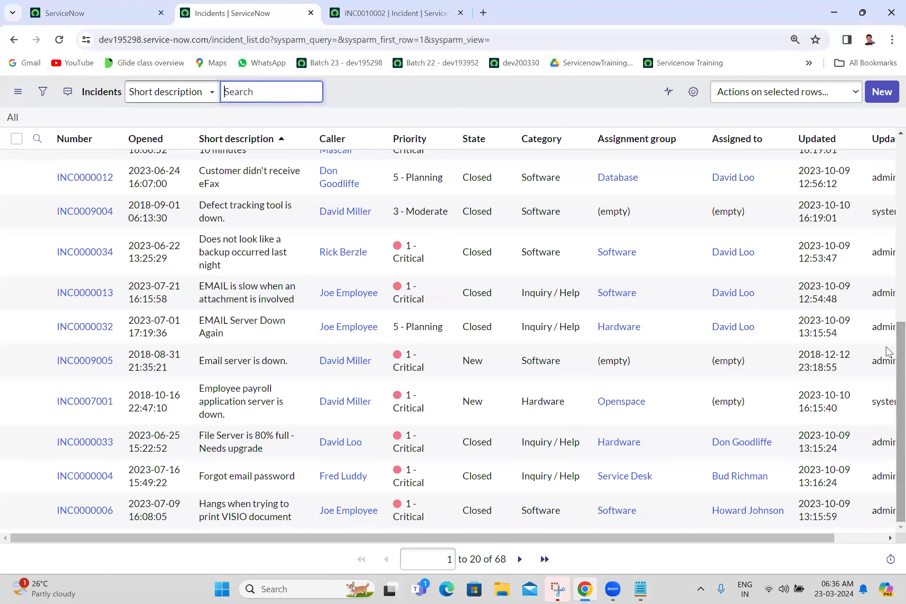
Step: Open the list's browser response time details and examine the overall response time in milliseconds
mouse_move(890, 564)
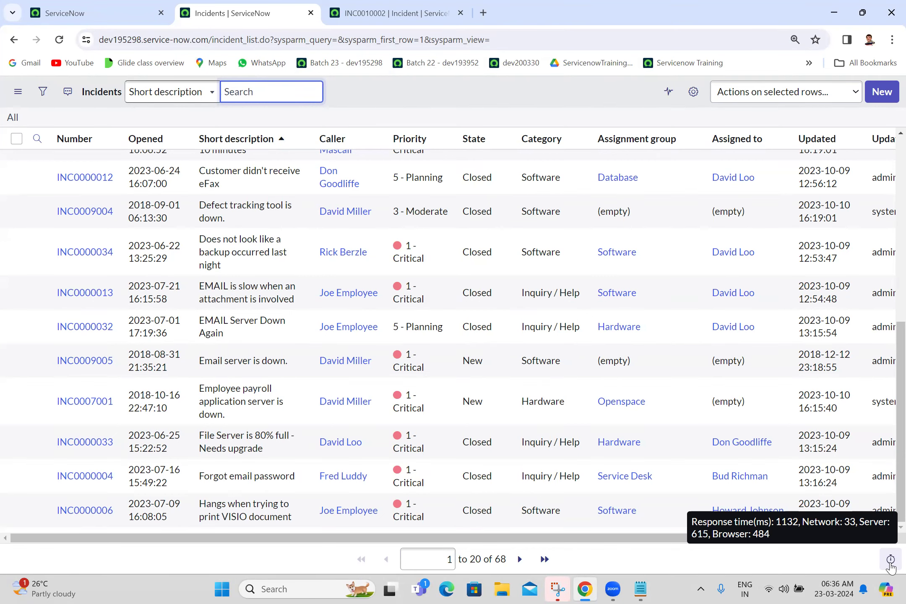
click(890, 561)
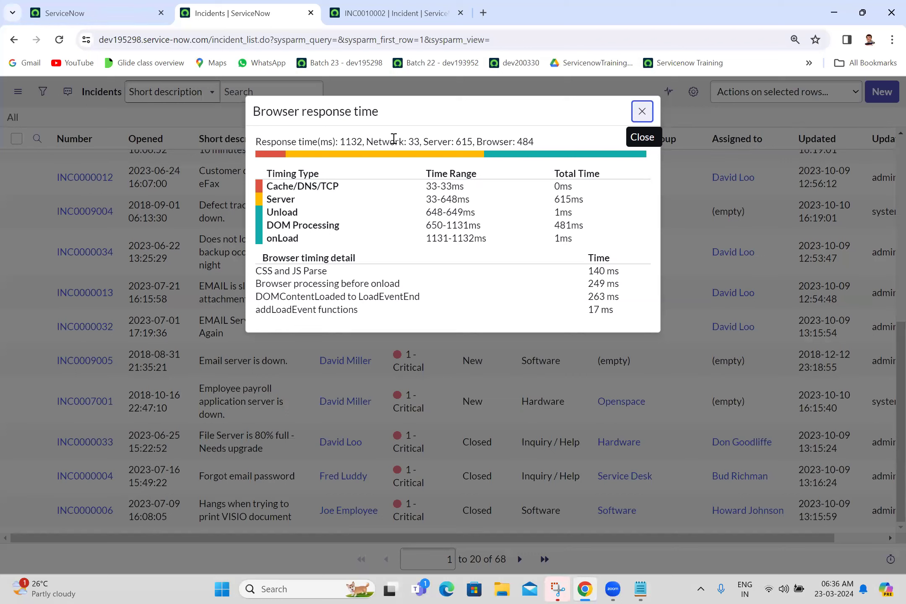
mouse_move(450, 156)
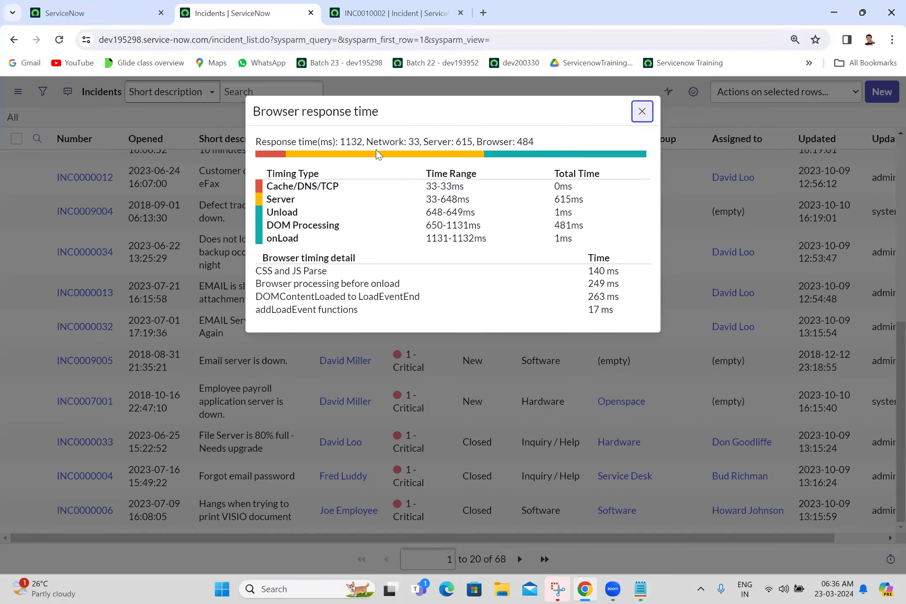
triple_click(320, 108)
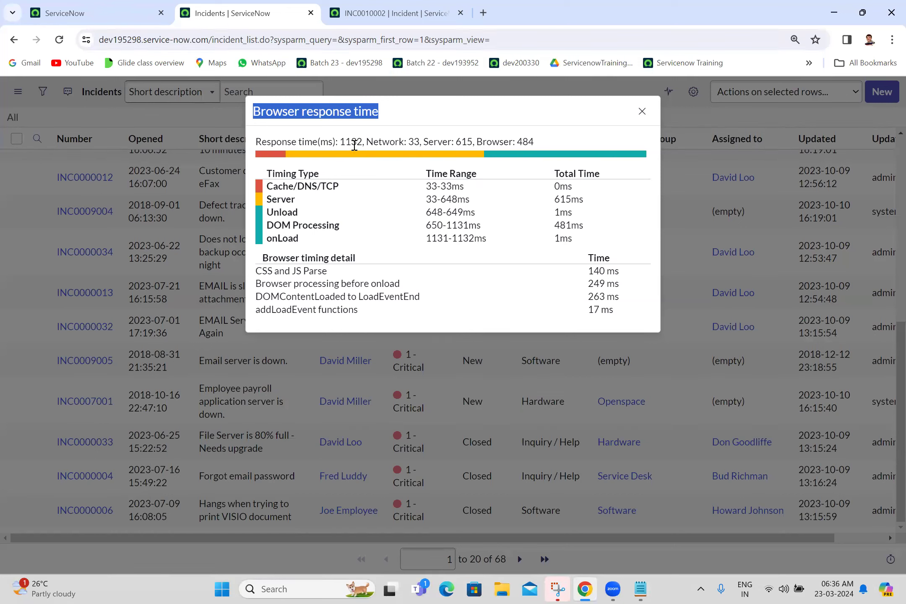
double_click(354, 141)
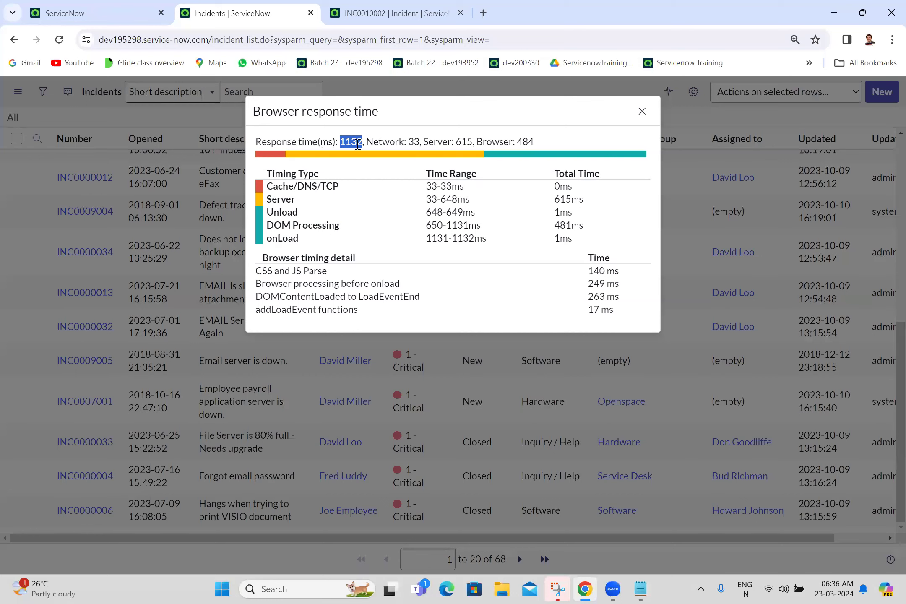
click(392, 144)
double_click(353, 139)
click(353, 140)
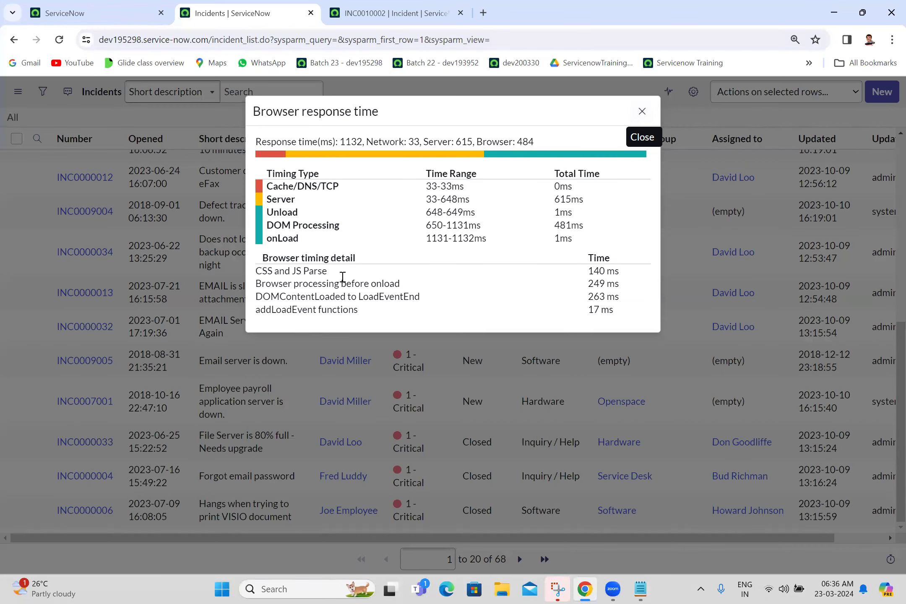
Step: Examine the CSS and JS Parse, Server, onLoad and DOM Processing entries in the response time breakdown
triple_click(314, 273)
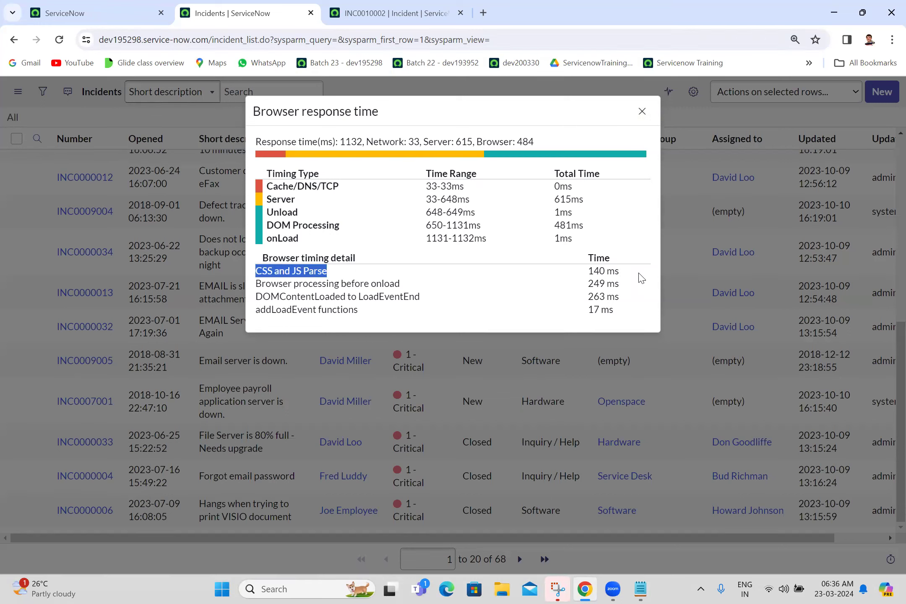
click(447, 282)
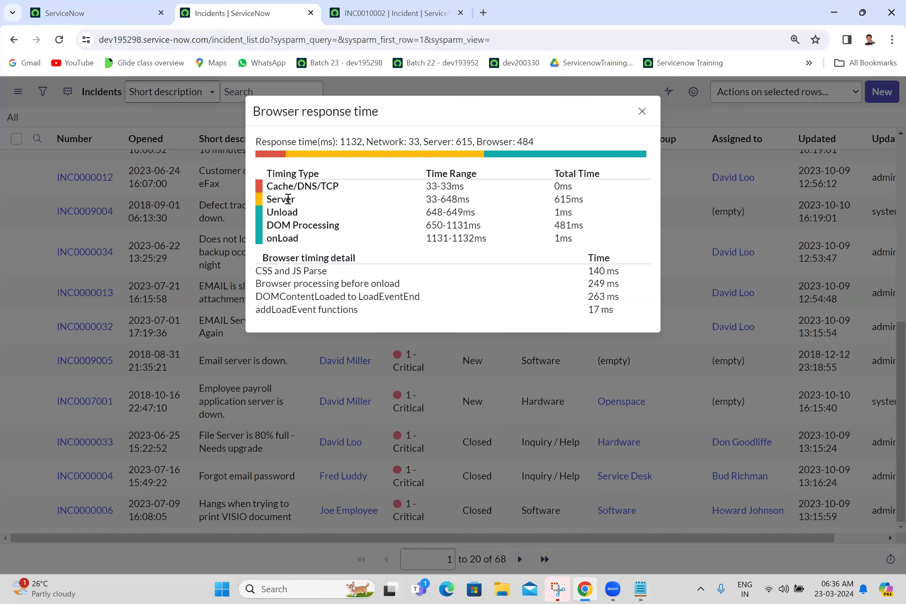
double_click(288, 199)
double_click(279, 237)
double_click(311, 229)
triple_click(311, 228)
click(420, 234)
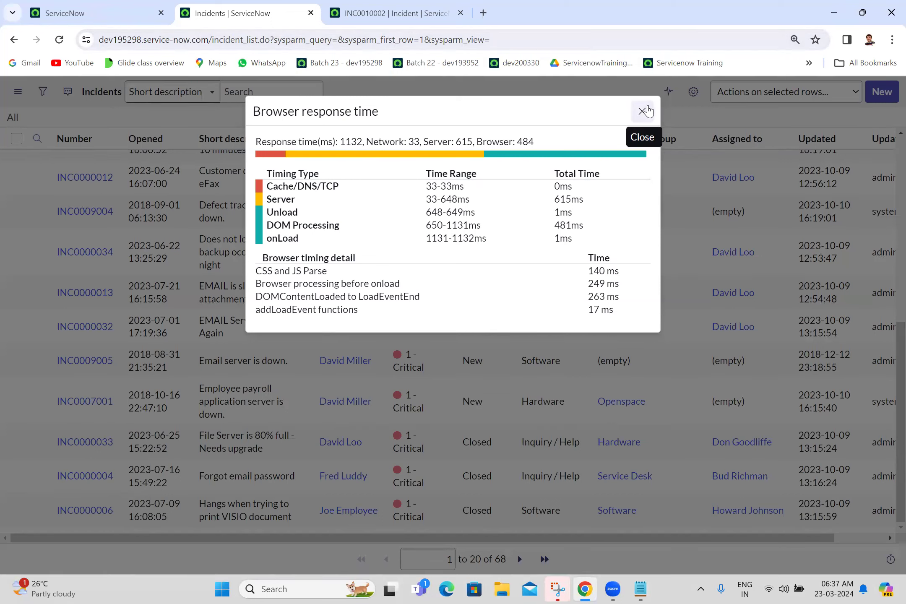
Step: Close the response time details, select incidents INC0000012 and INC0009004, and view the actions available for selected rows without choosing one
click(646, 111)
mouse_move(888, 559)
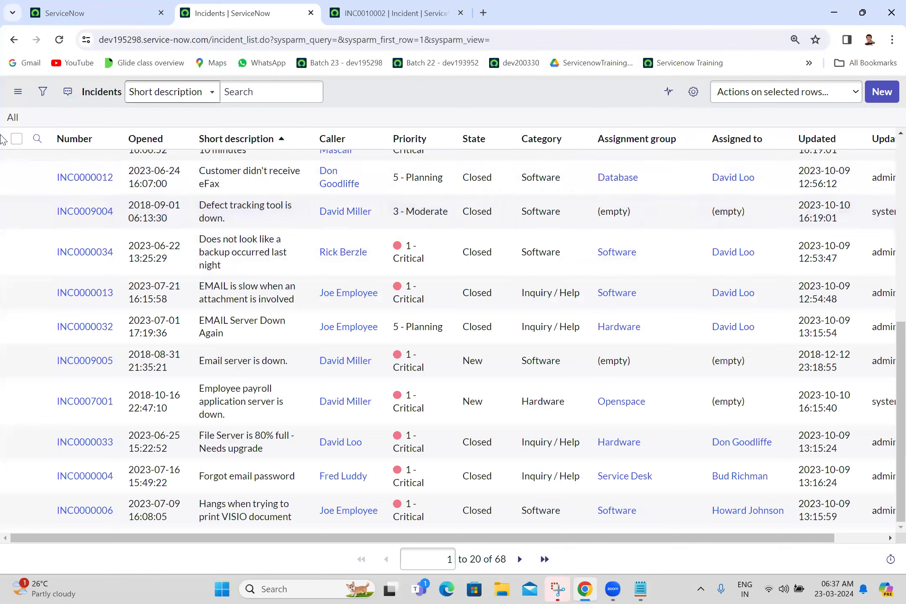
click(16, 178)
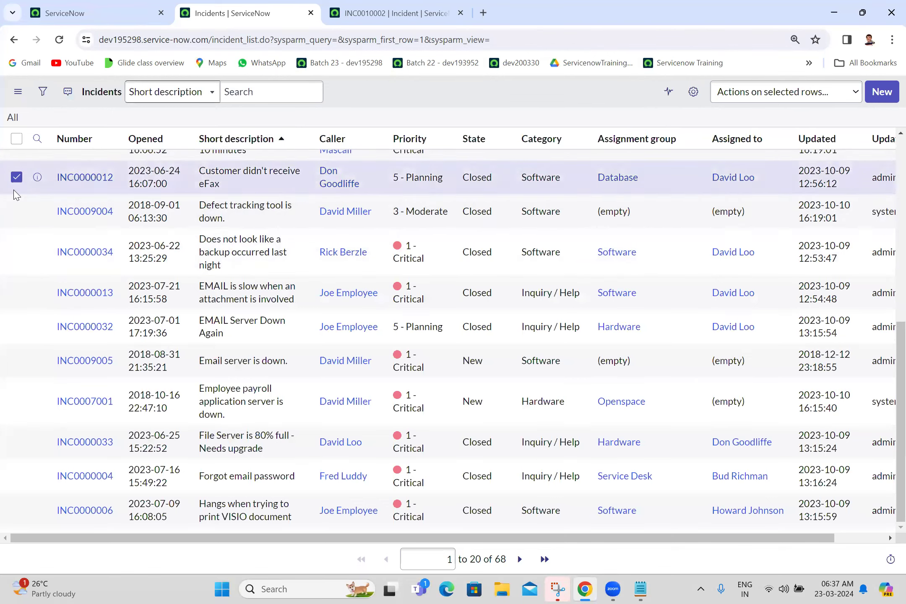
click(16, 211)
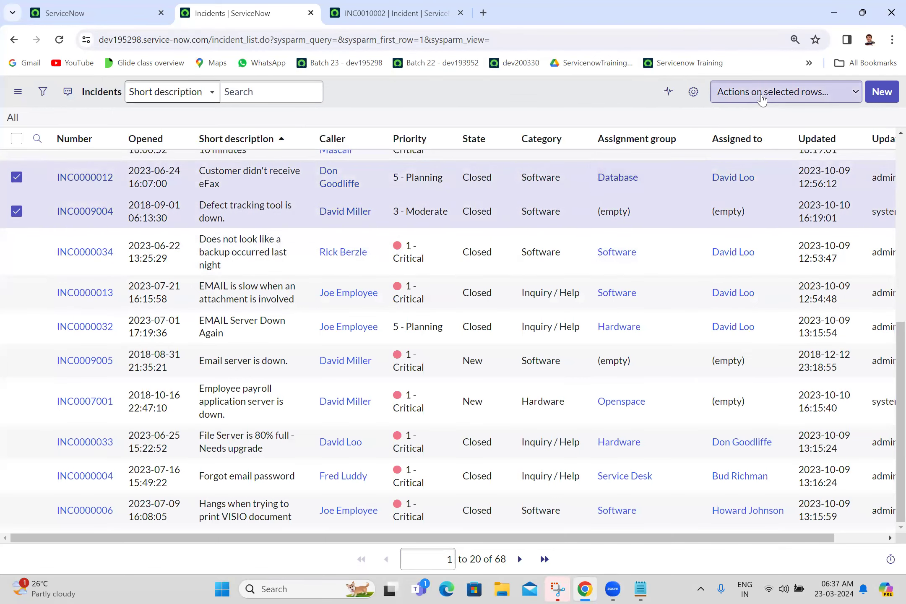
click(761, 94)
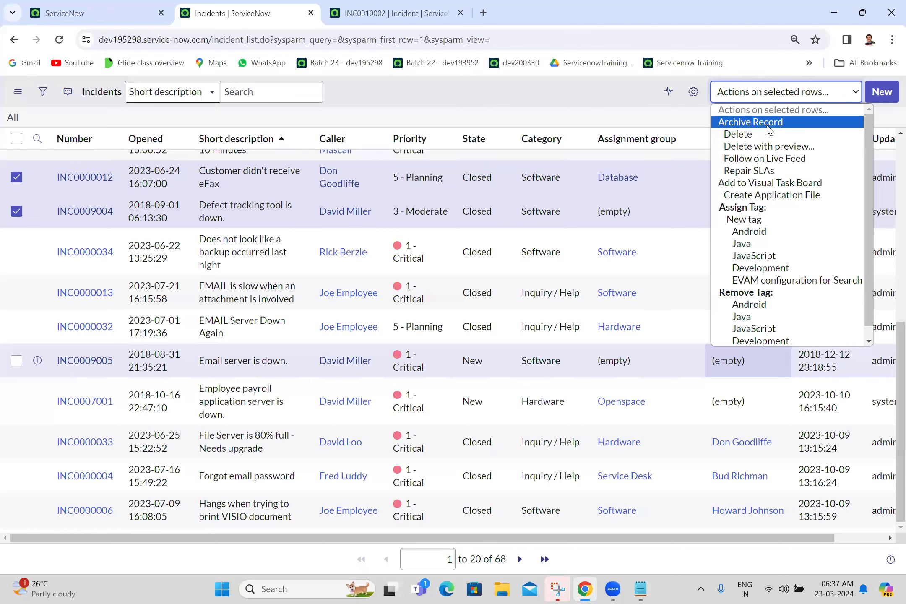
click(622, 97)
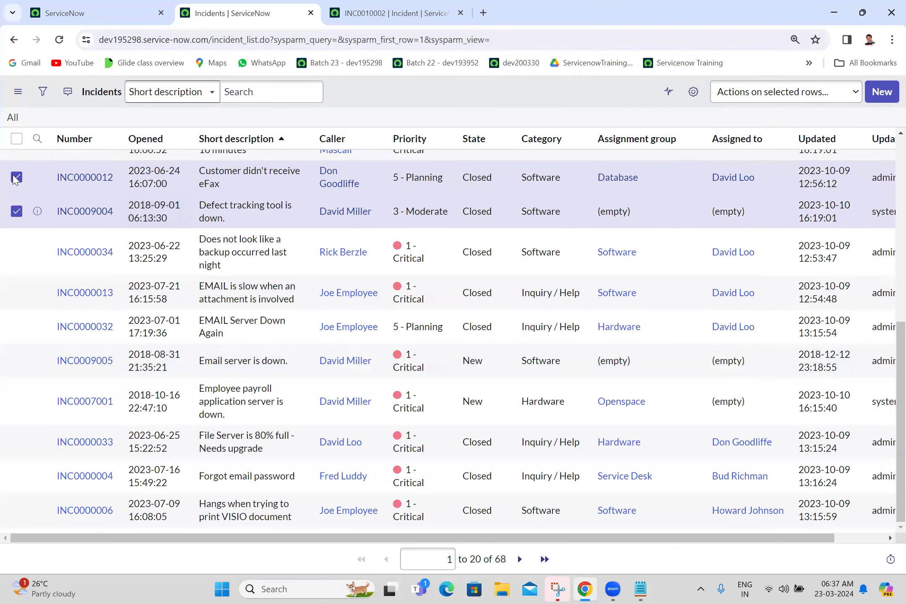
Step: Select all incidents on the current page and set the list to show 100 rows per page
click(17, 138)
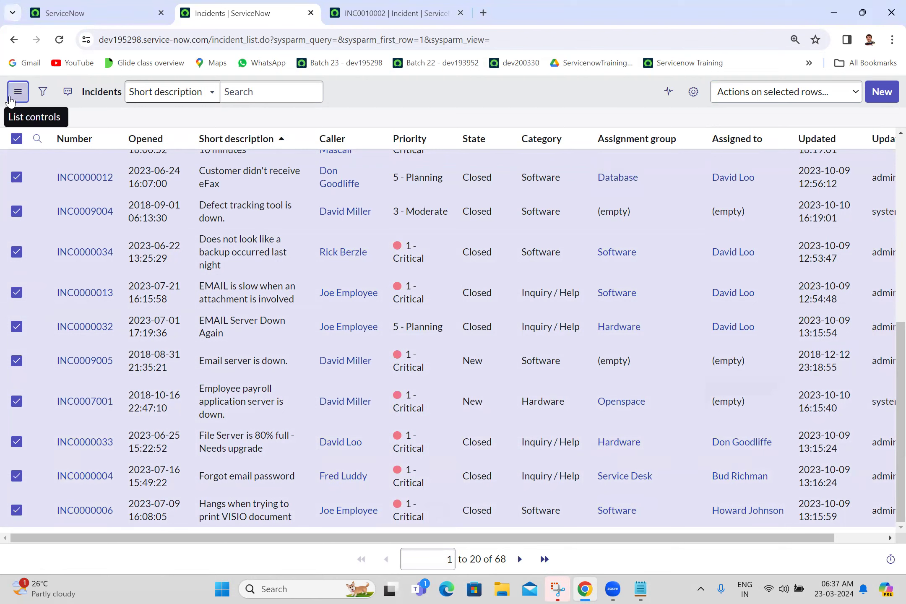
click(17, 93)
mouse_move(75, 157)
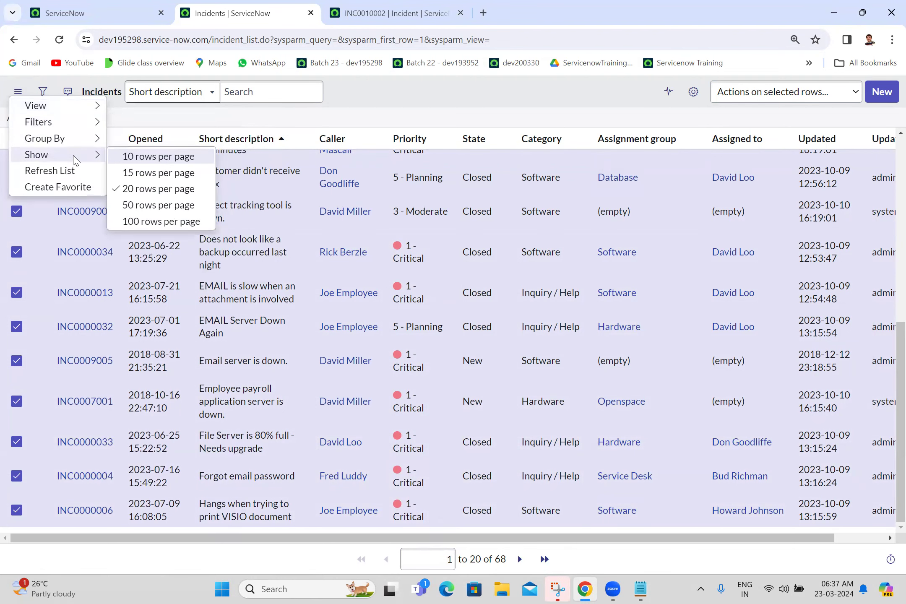
click(159, 220)
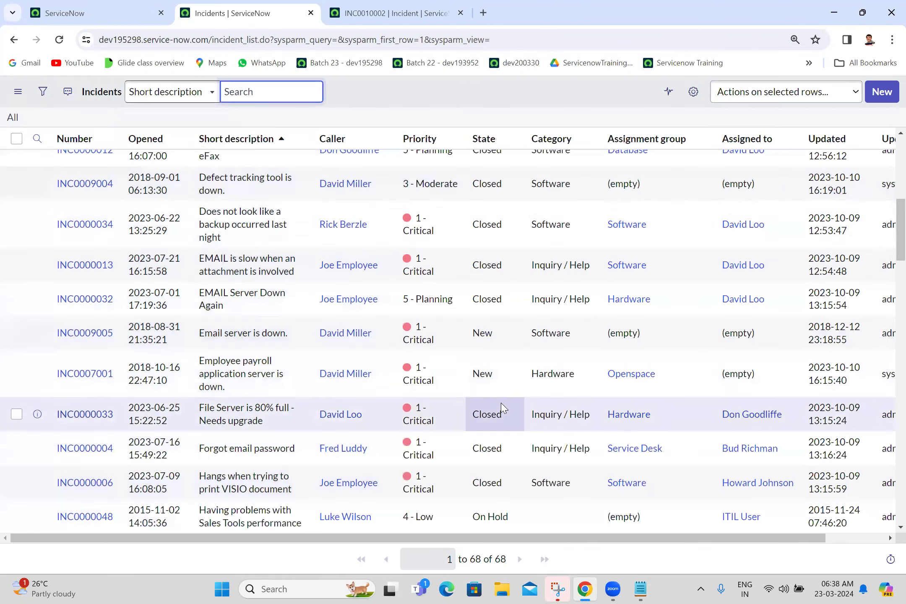
Step: Select all incidents on the enlarged page and clear the selection again
click(16, 139)
click(16, 139)
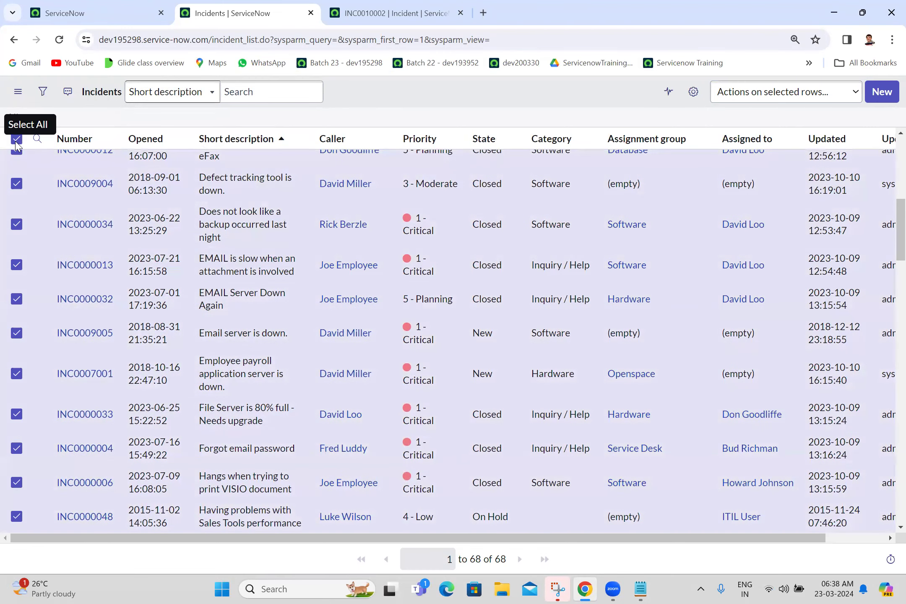
click(15, 139)
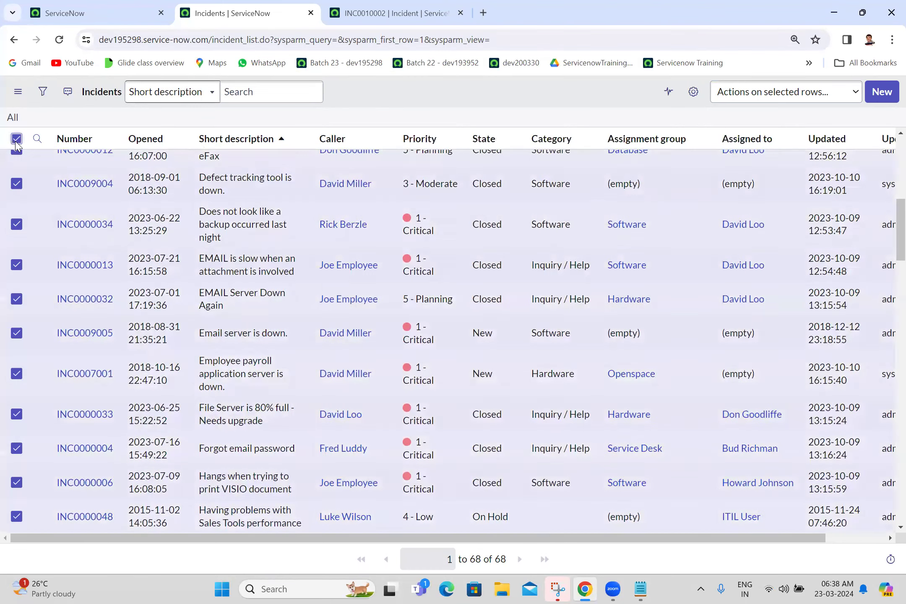
click(16, 139)
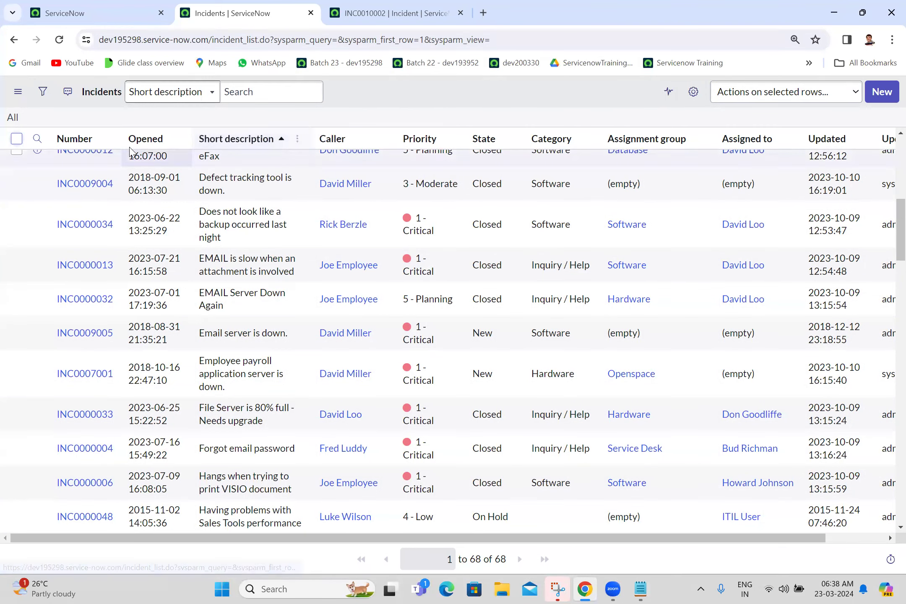
Step: Sort the incident list by Number in ascending, descending and finally ascending order, ending at the first rows
click(85, 144)
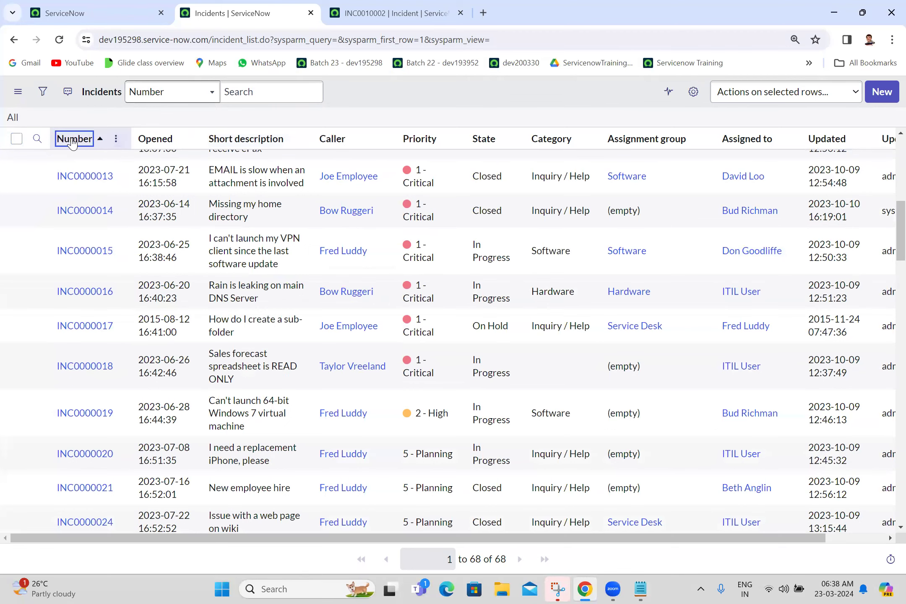
click(72, 142)
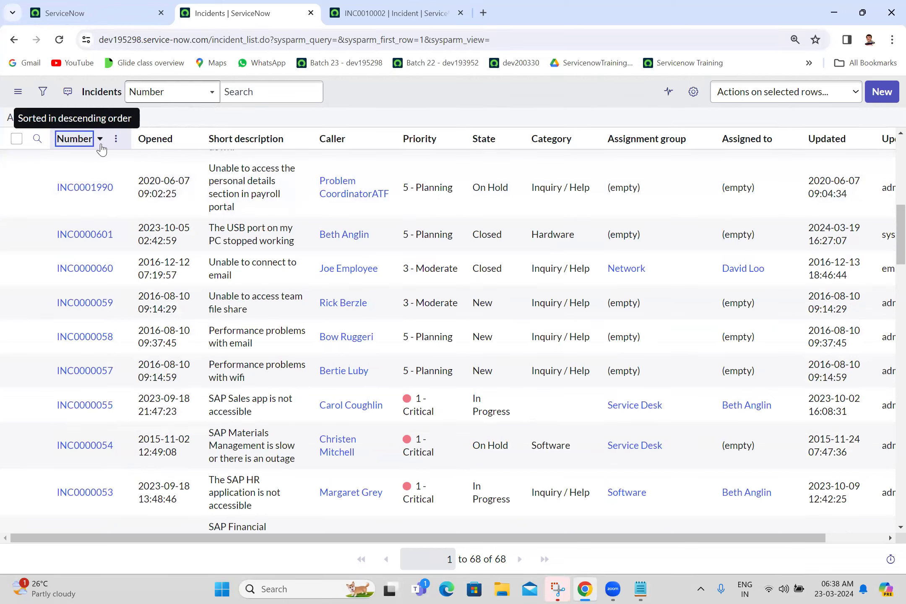
click(74, 139)
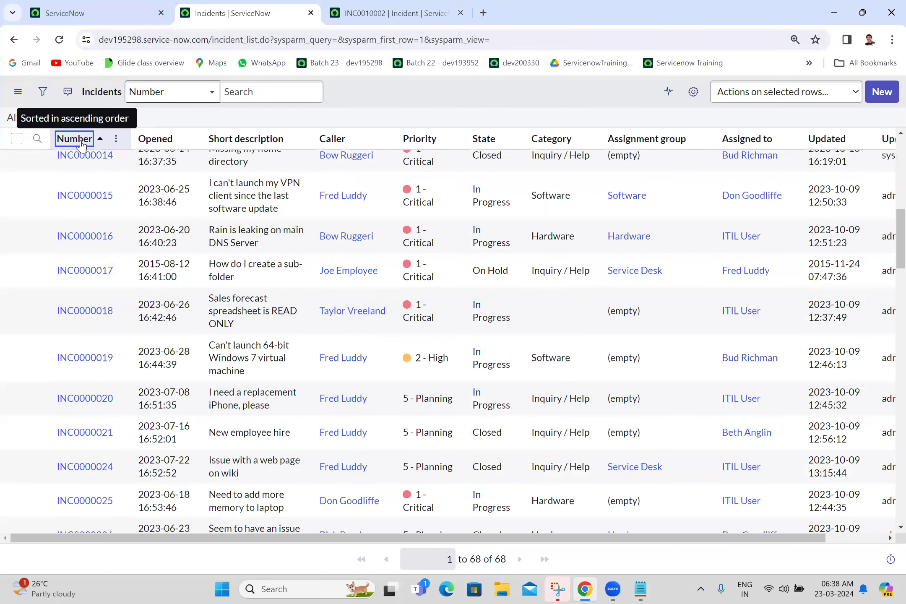
scroll(900, 189, up, 10)
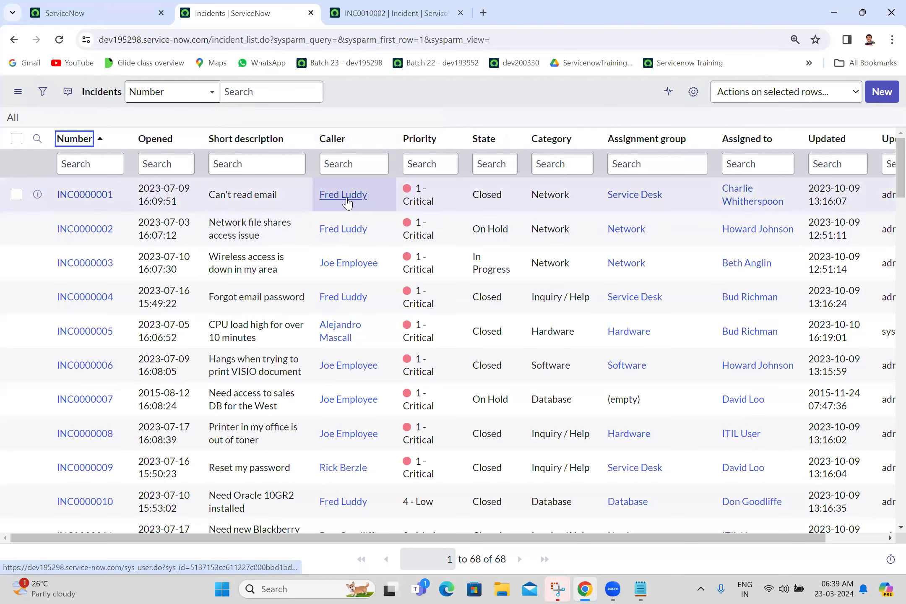
Step: View the user record of INC0000001's caller in a new browser tab and return to the incident list
middle_click(345, 197)
click(547, 5)
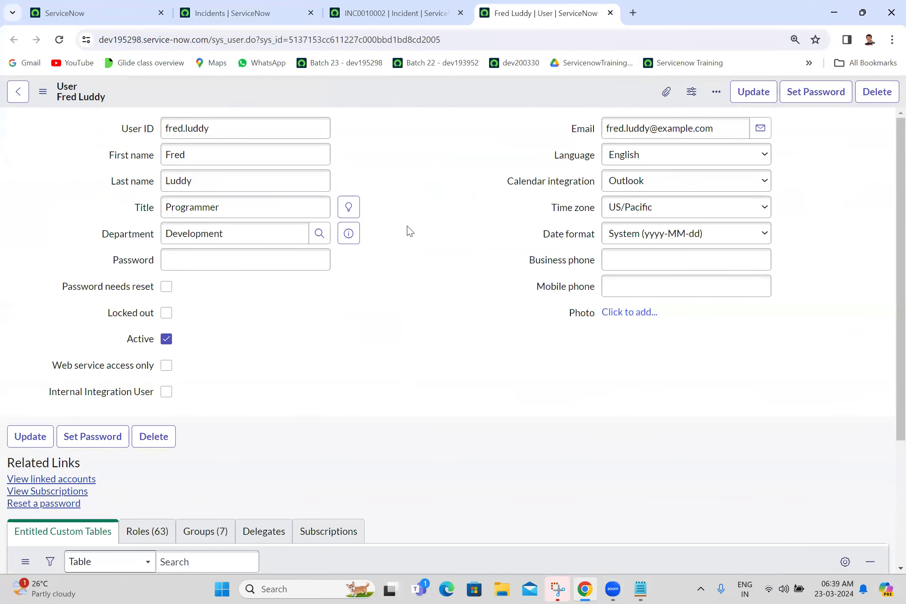
click(368, 5)
click(235, 12)
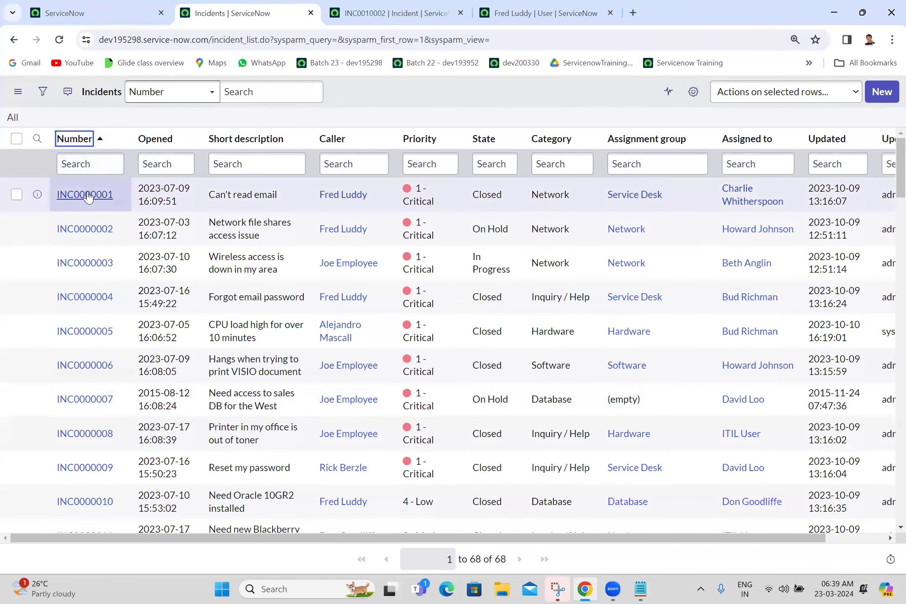
Step: View the record of incident INC0000001 in a new browser tab and return to the incident list
ctrl+click(87, 196)
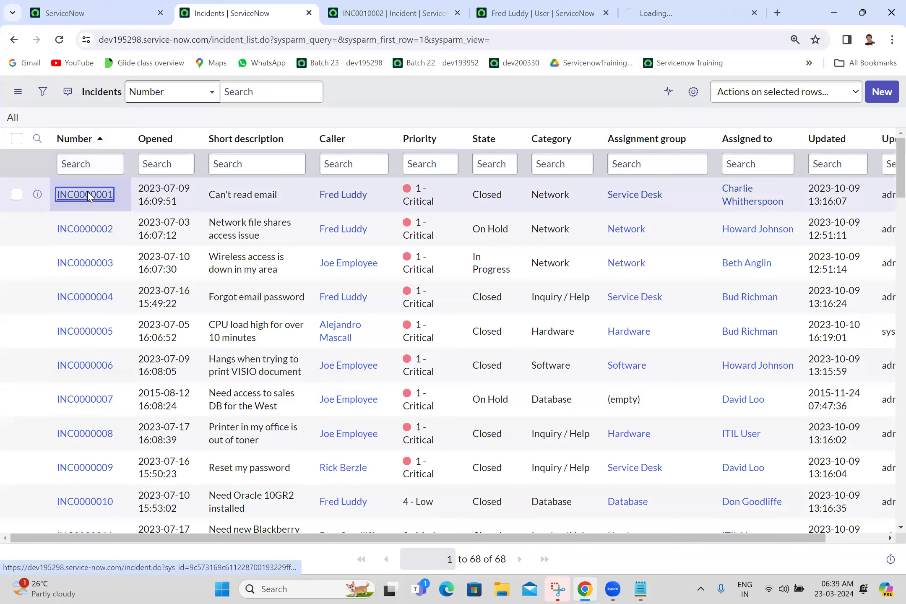
click(673, 6)
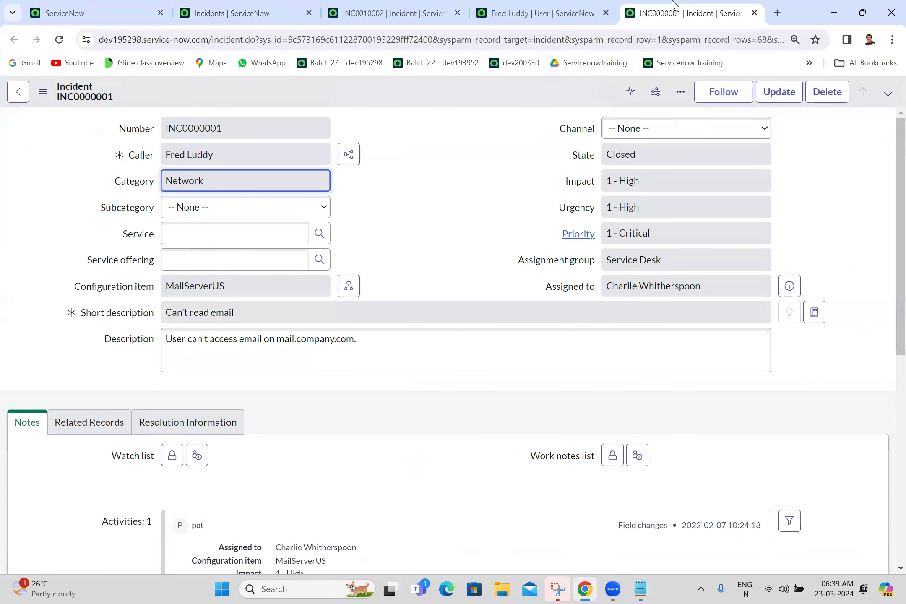
click(254, 5)
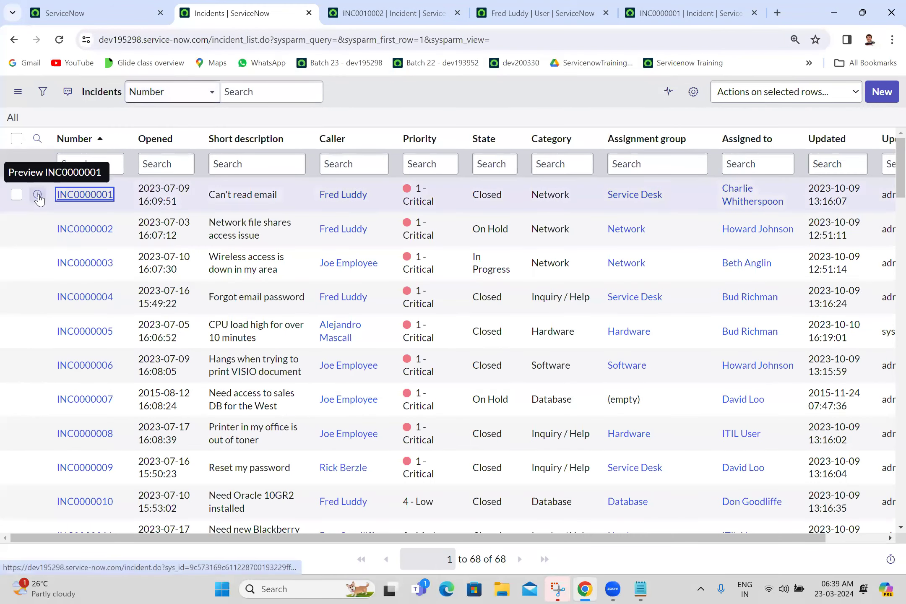
Step: Preview incident INC0000001 from the list, close the preview and look through the incident rows
click(41, 196)
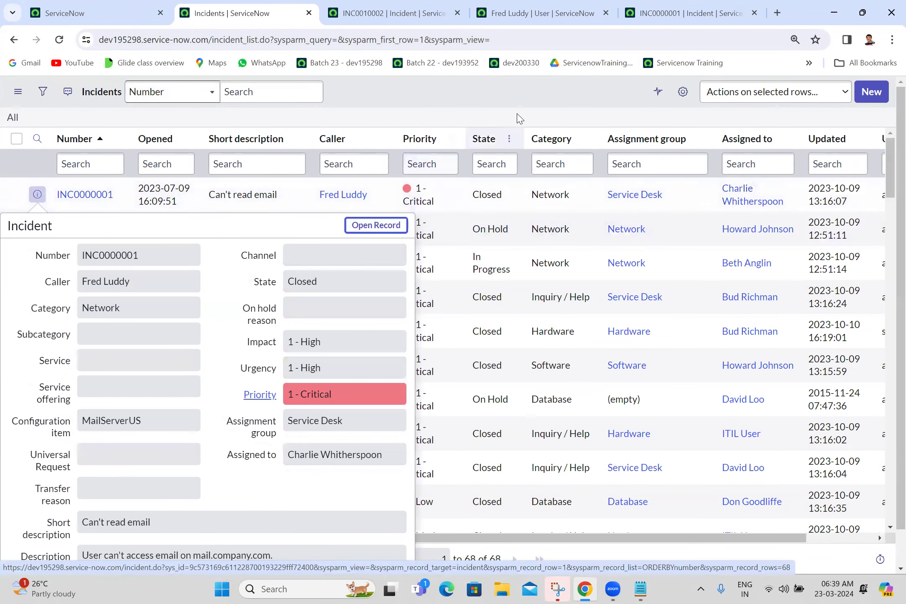
key(Escape)
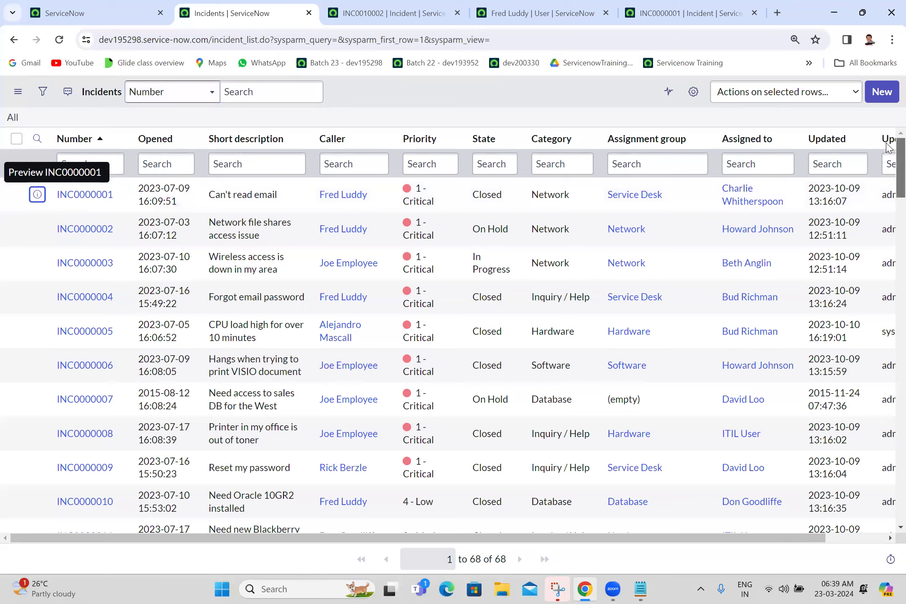
scroll(887, 146, down, 20)
scroll(887, 145, up, 20)
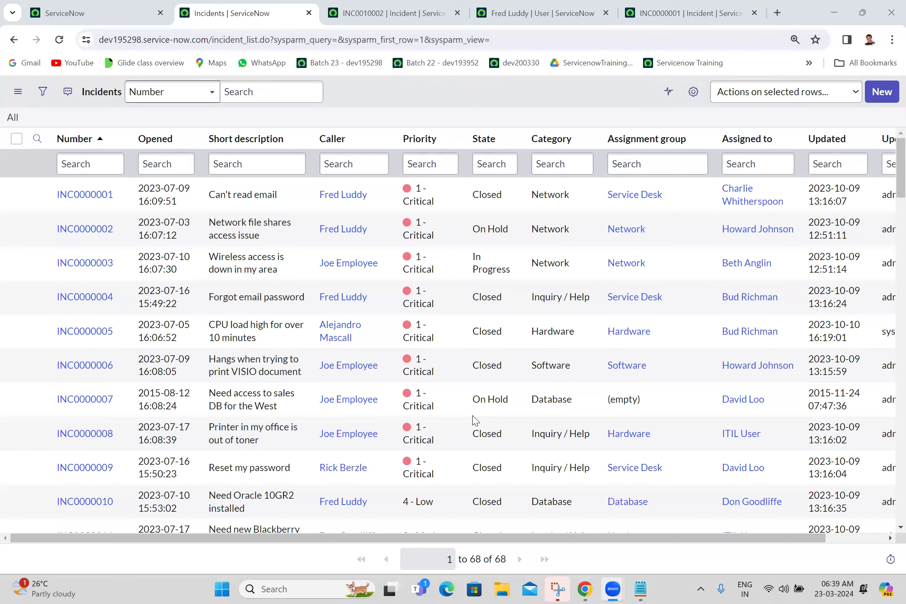
Step: View INC0000001's Service Desk assignment group record in a new browser tab and return to the incident list
click(545, 100)
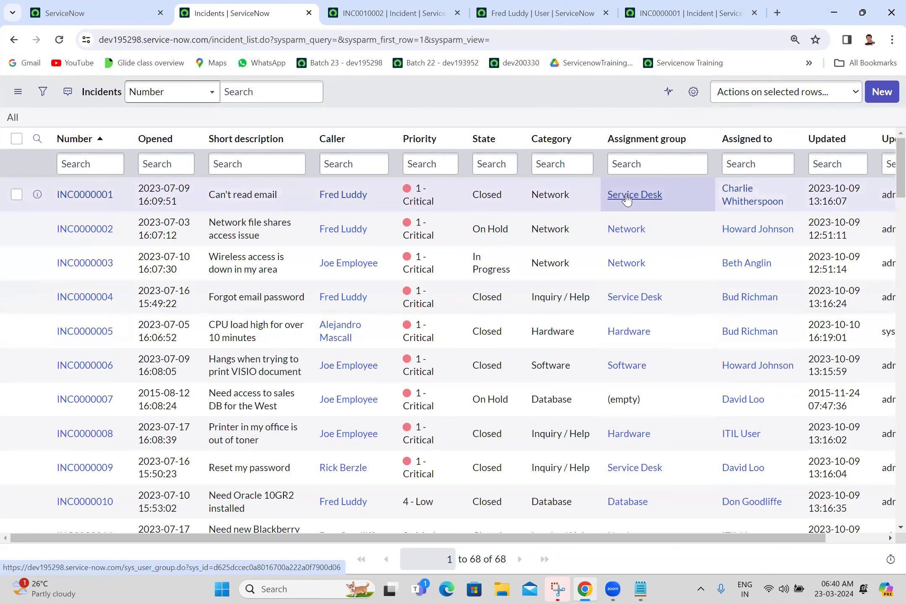
ctrl+click(627, 199)
click(668, 6)
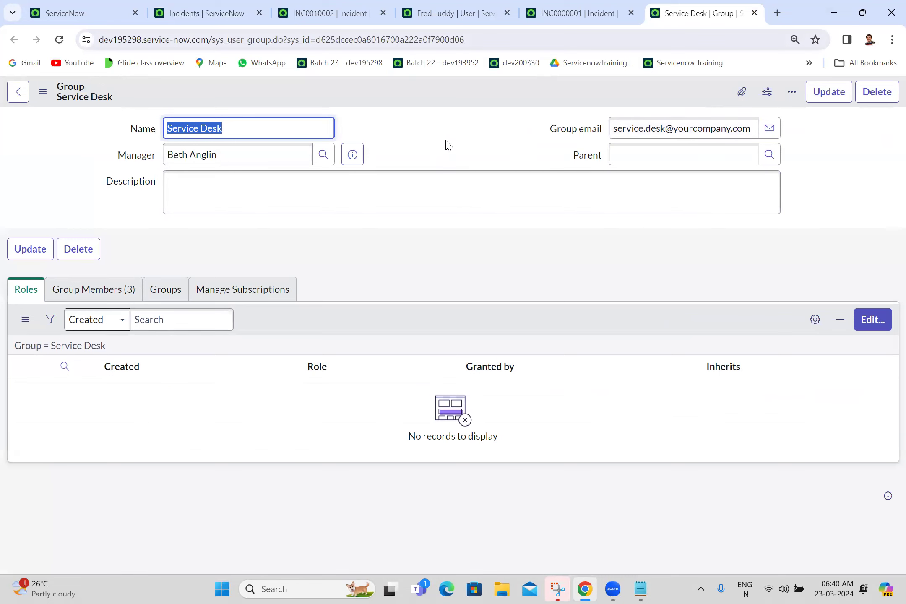
click(448, 145)
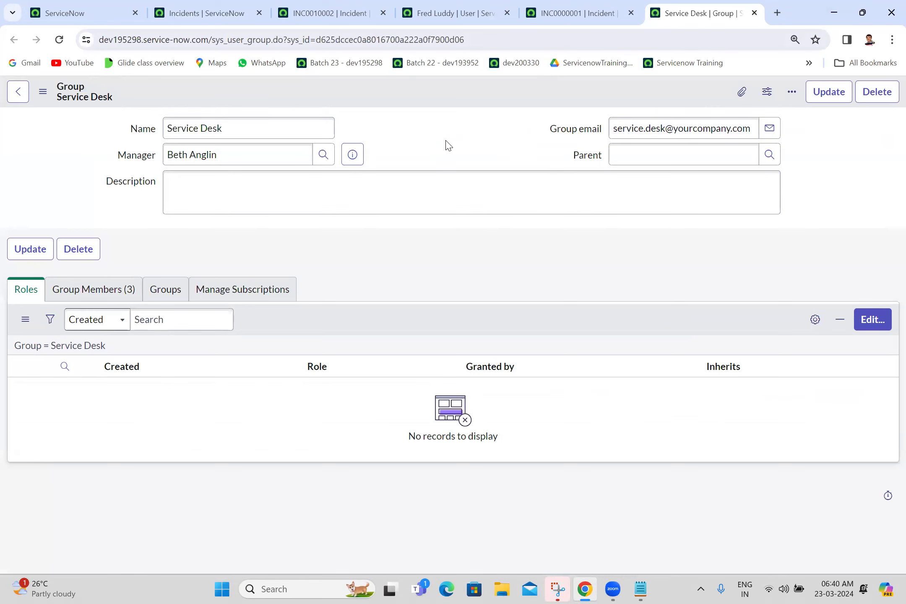
click(217, 5)
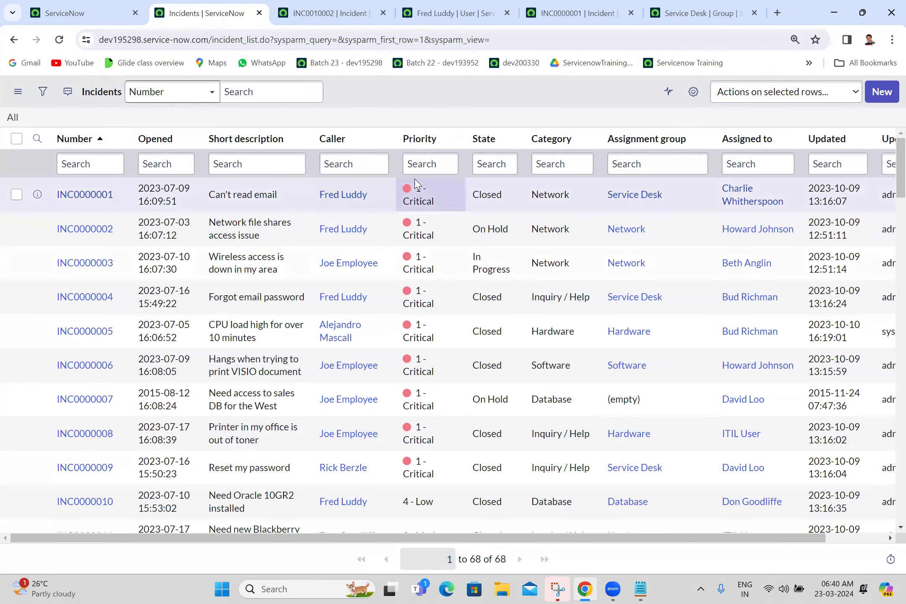